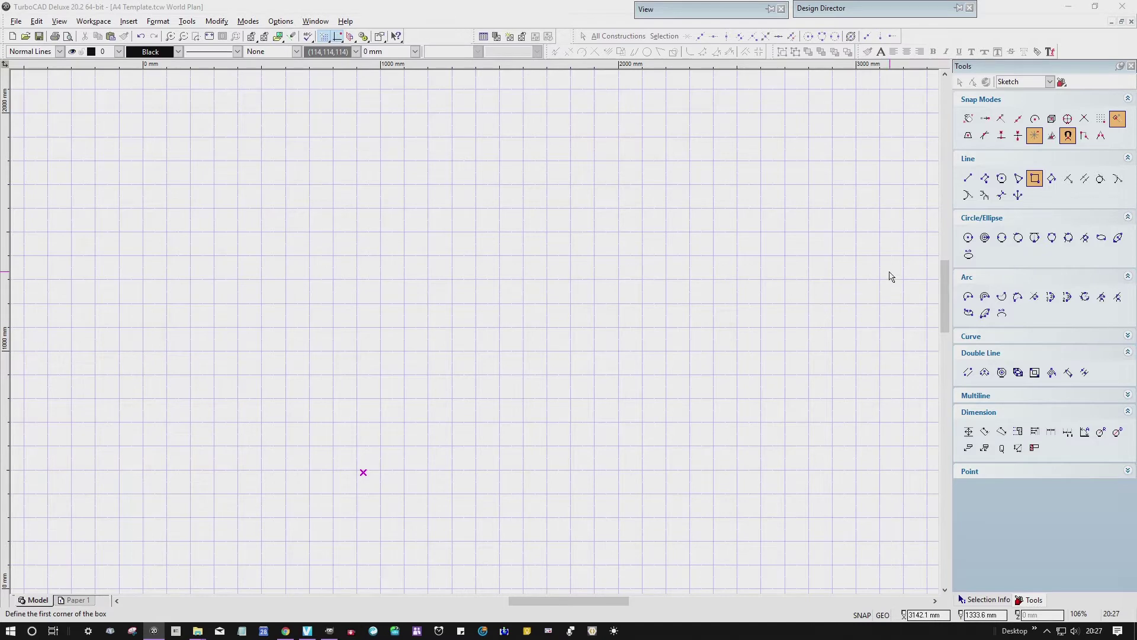
Draw a box locked at 500 × 720 mm with its first corner at 0,0
left_click(1034, 179)
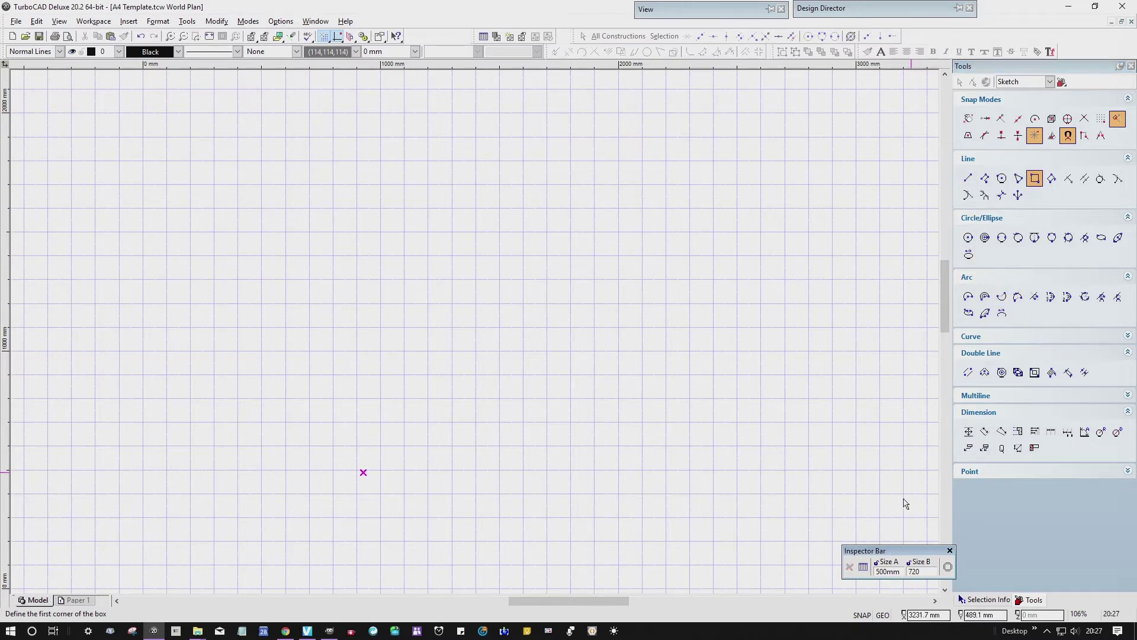
left_click(876, 563)
left_click(909, 562)
left_click(917, 616)
type("0")
key("Tab")
type("0")
key("Return")
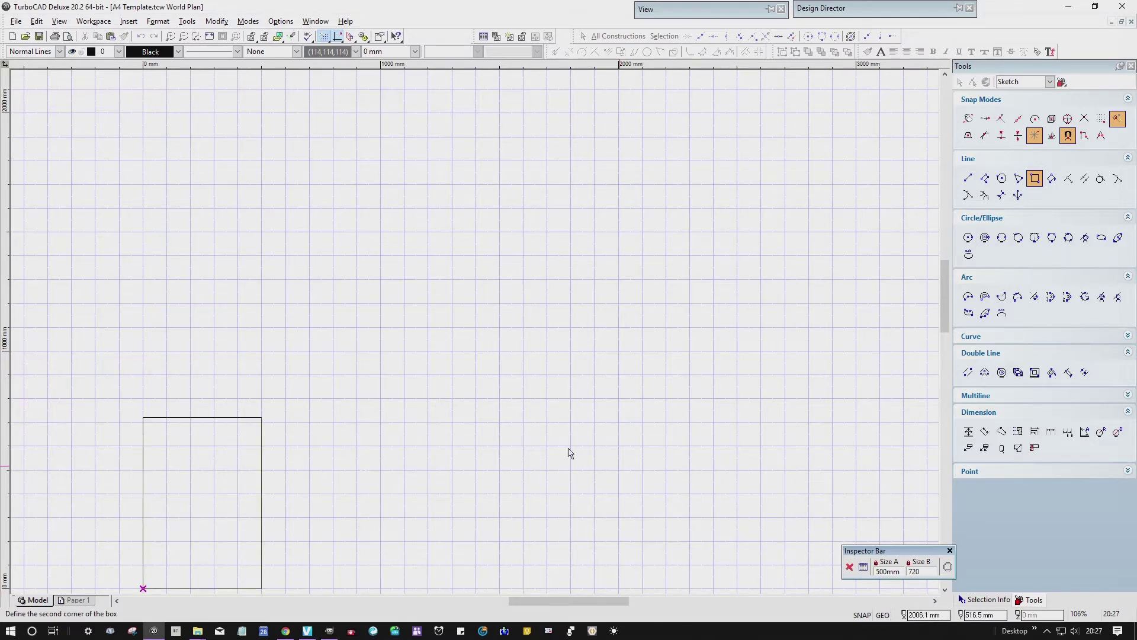
left_click(371, 418)
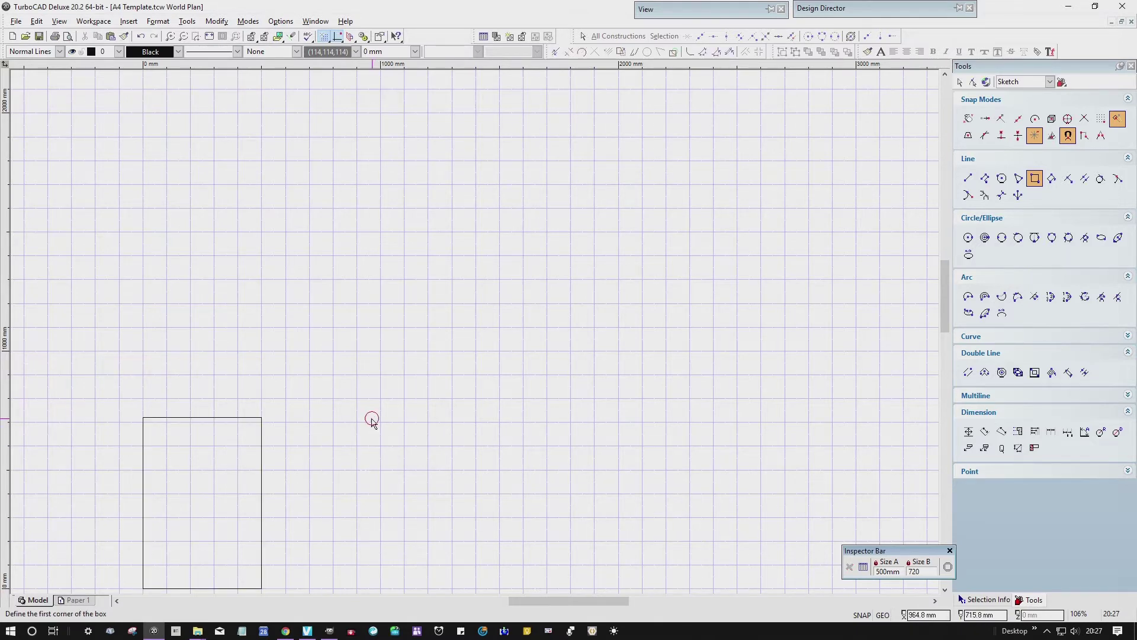
Fit the drawing in view and change the box width to 600 mm
left_click(210, 36)
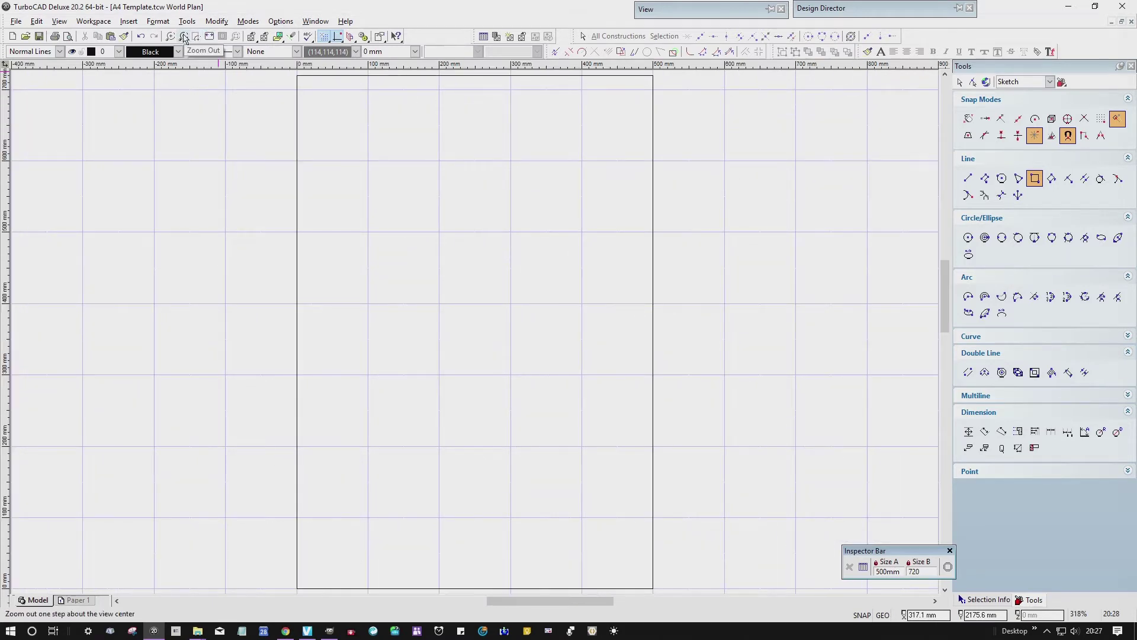
left_click(183, 36)
left_click(185, 36)
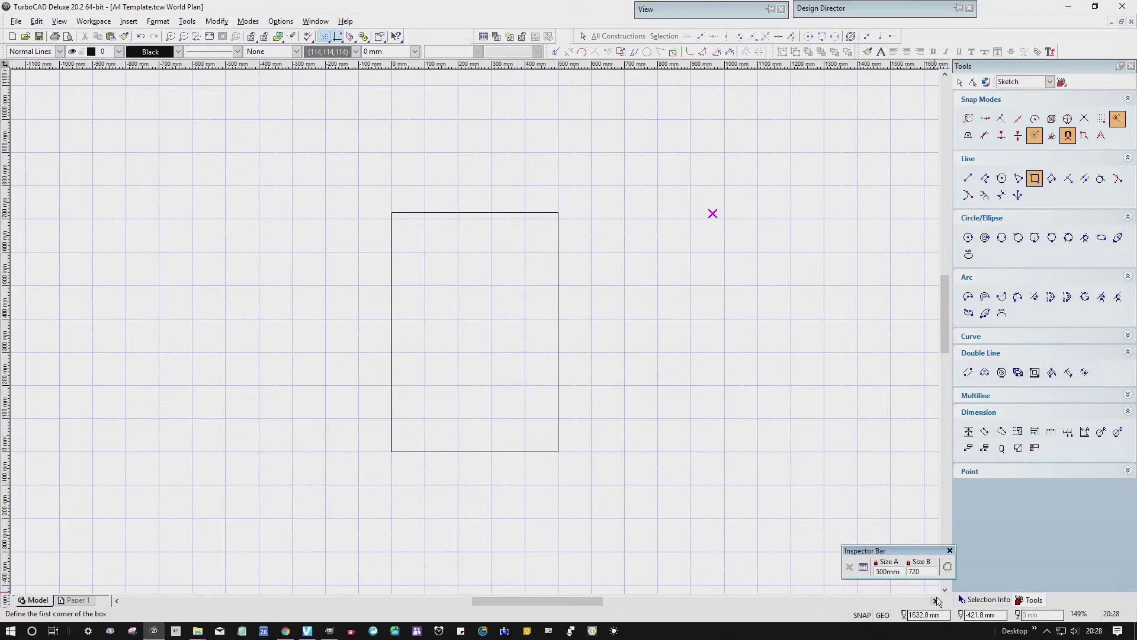
left_click(935, 600)
left_click(936, 600)
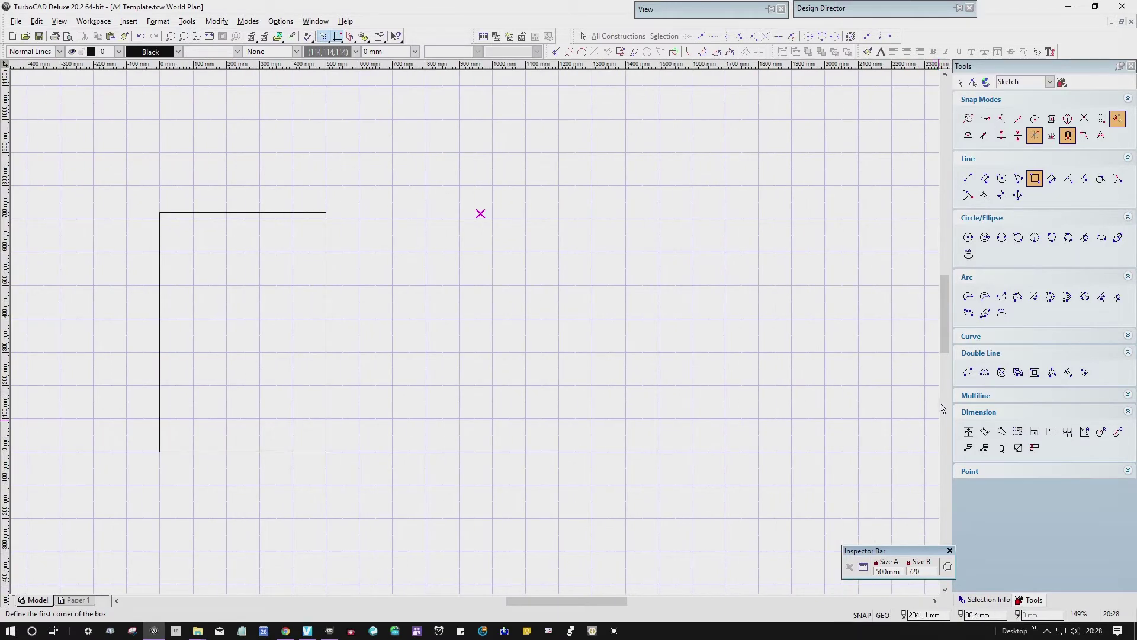
left_click(879, 572)
Enable Vertex and Intersection snaps and place the 600 mm box at the first box's top-right corner
left_click(986, 120)
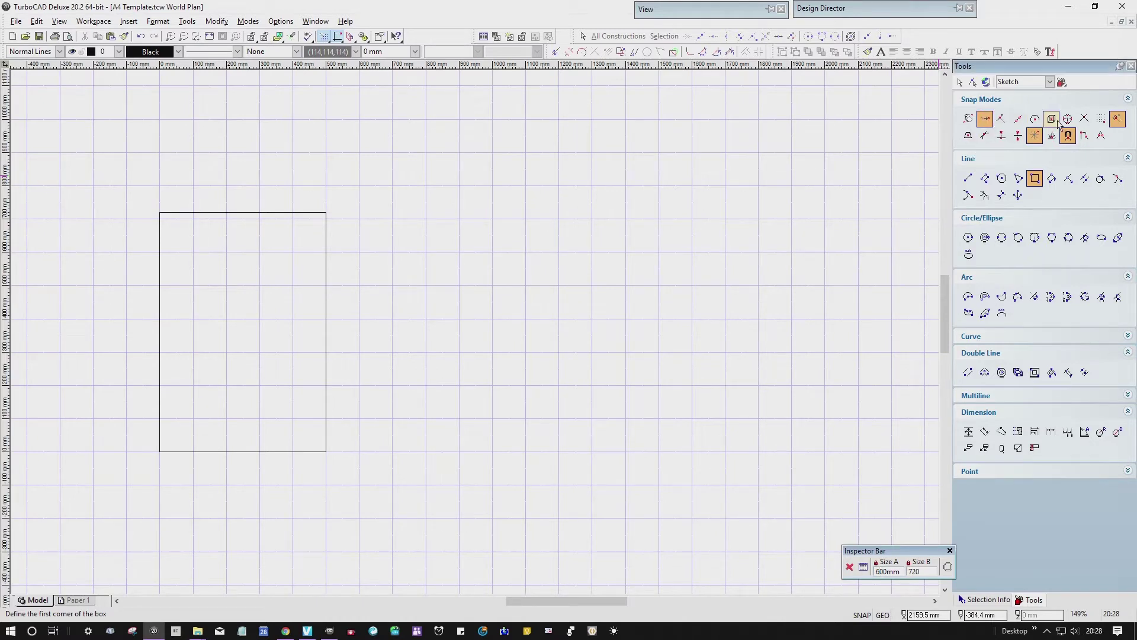
left_click(1082, 120)
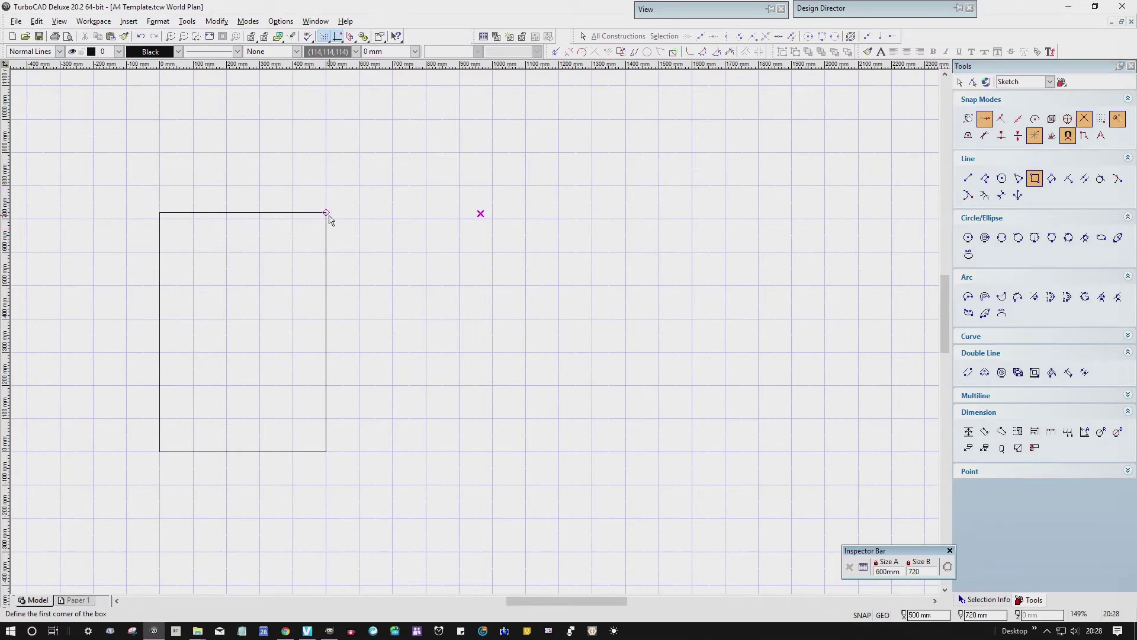
left_click(325, 449)
left_click(465, 332)
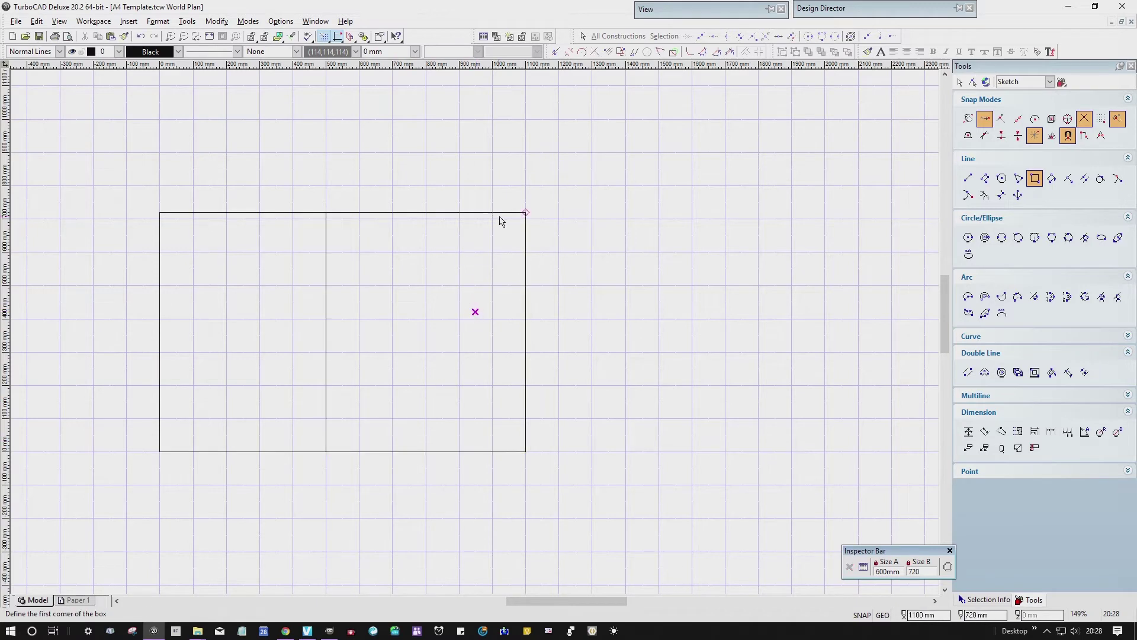
left_click(985, 432)
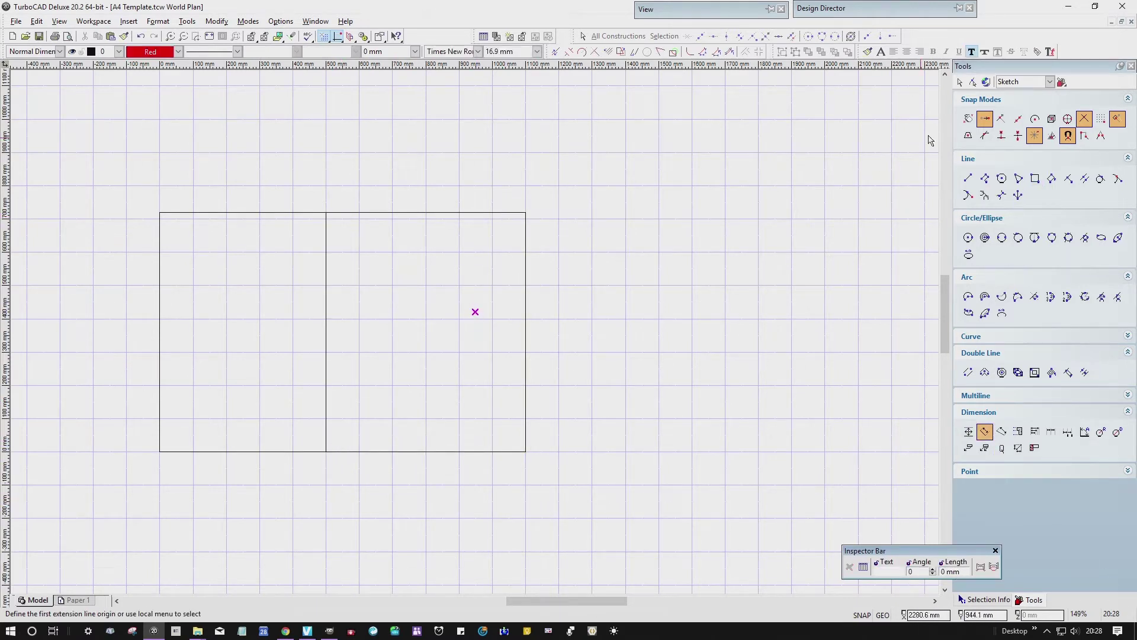
Turn off the extra snaps and dimension the right box's width as 600 mm
left_click(984, 119)
left_click(1084, 118)
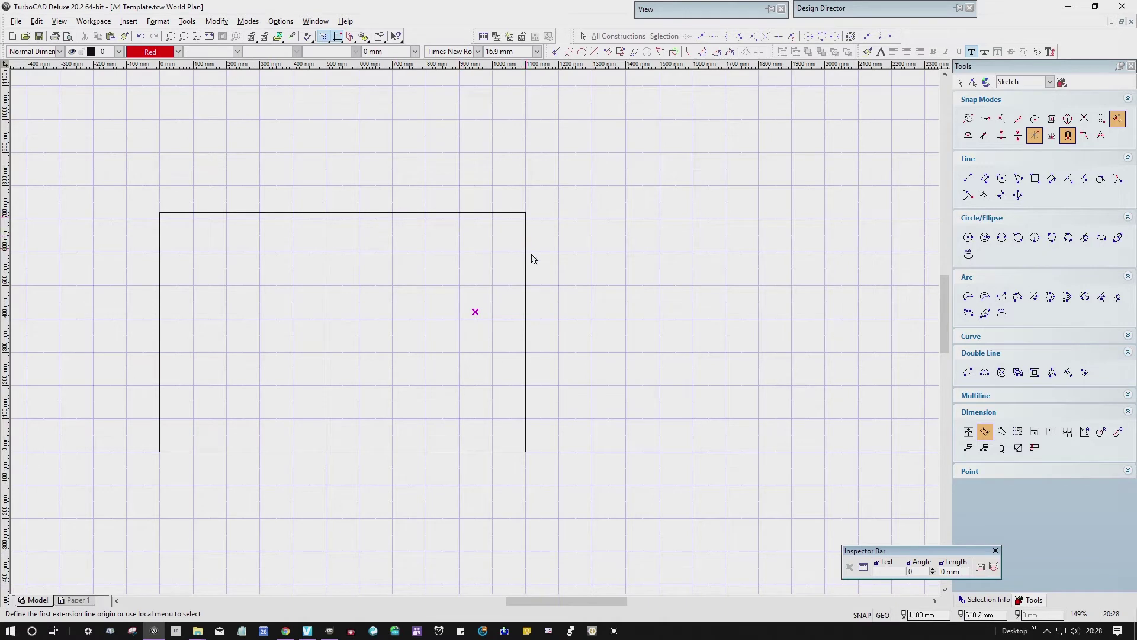
left_click(331, 437)
left_click(516, 443)
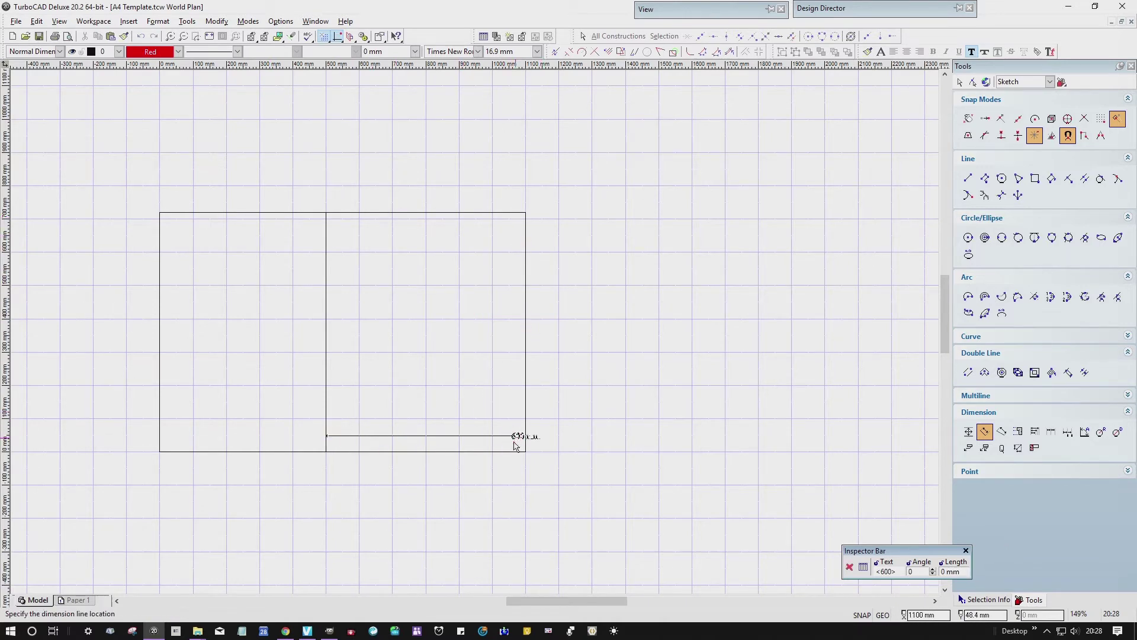
left_click(419, 496)
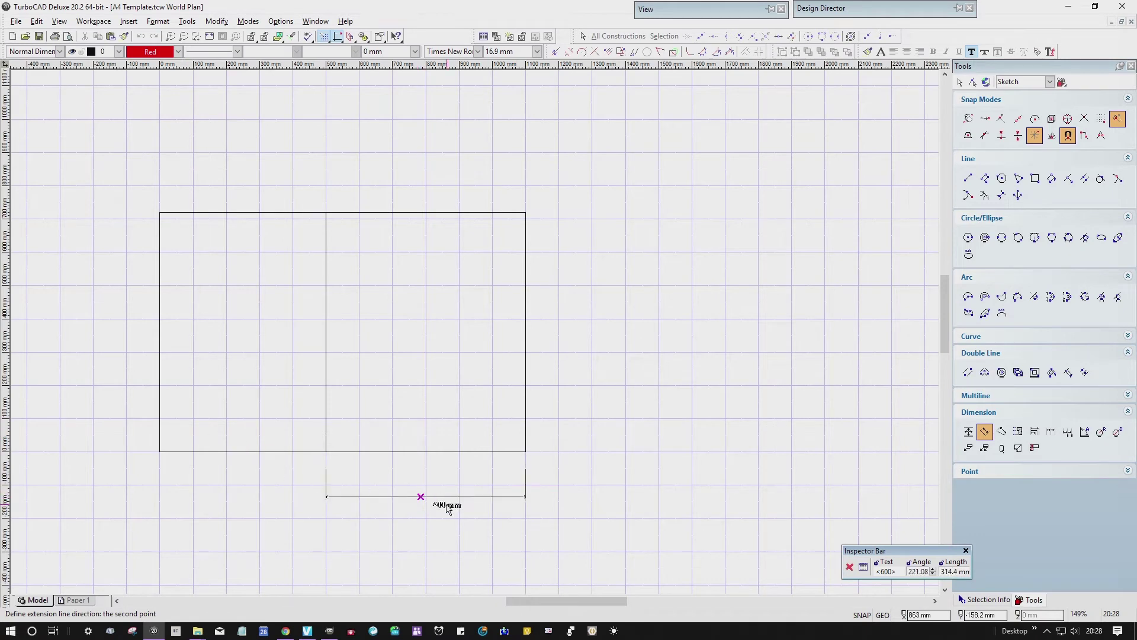
left_click(425, 500)
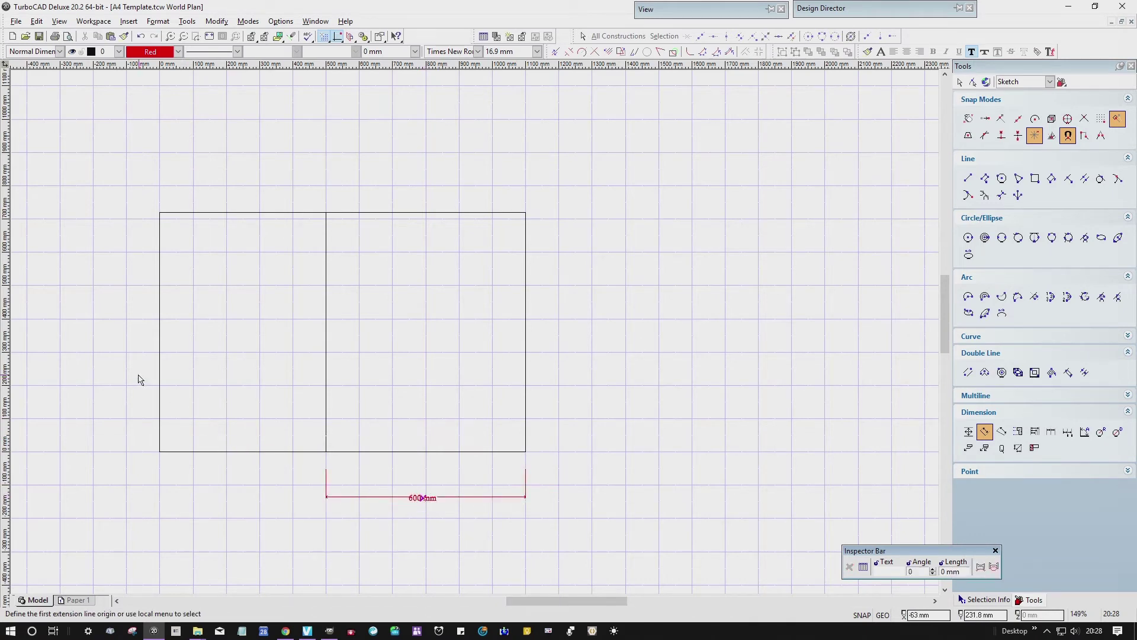
Dimension the left box's width as 500 mm, aligned with the 600 mm dimension
left_click(159, 411)
left_click(325, 417)
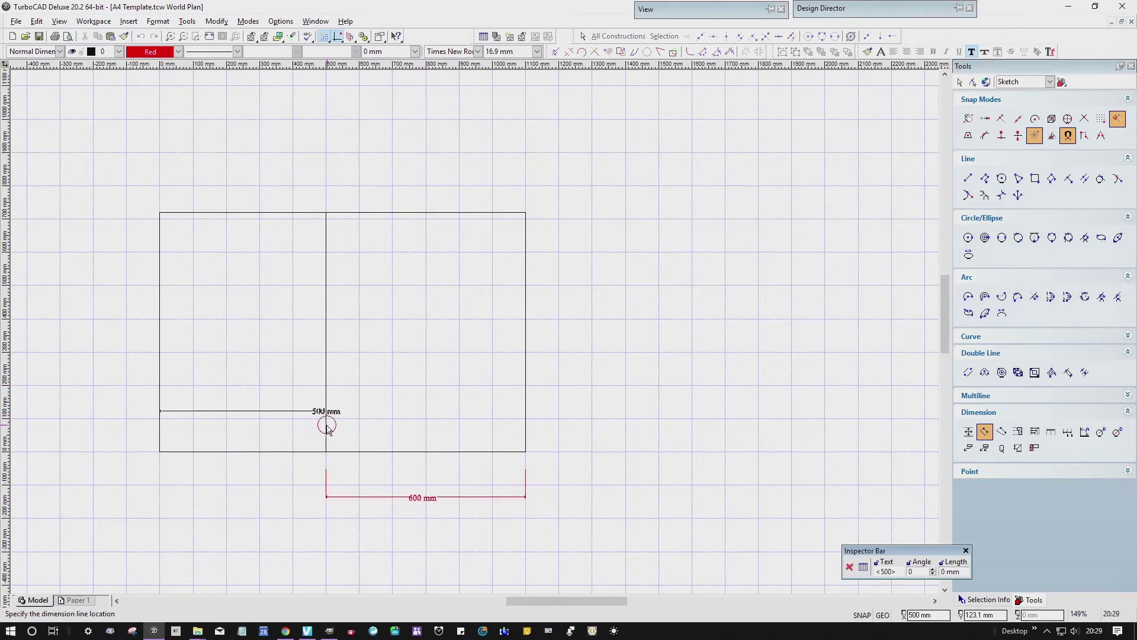
left_click(336, 499)
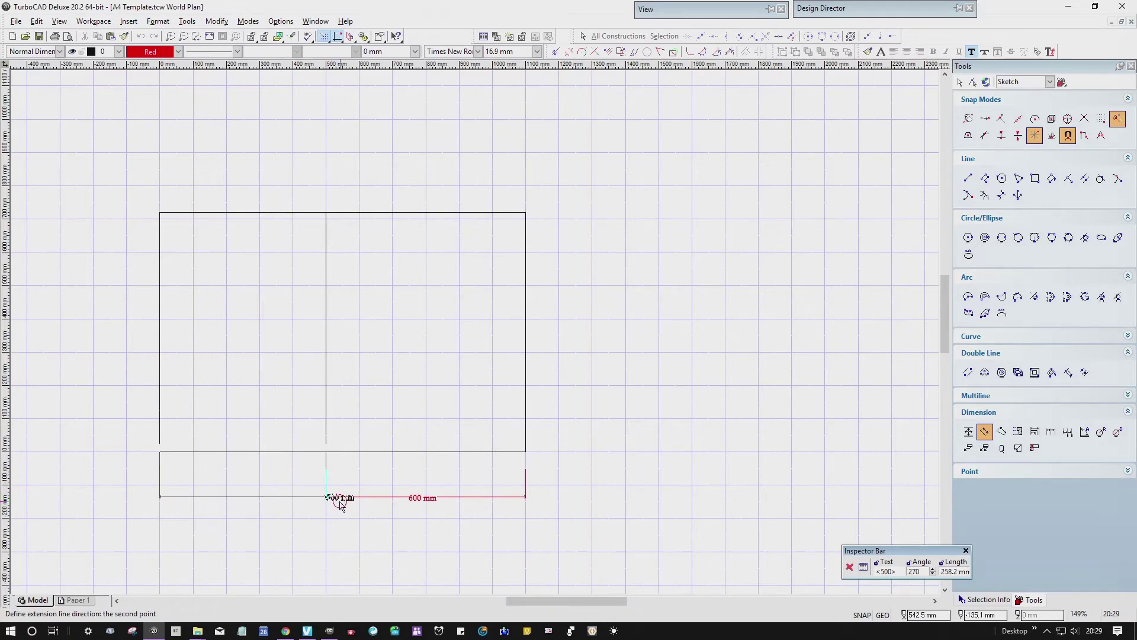
left_click(240, 498)
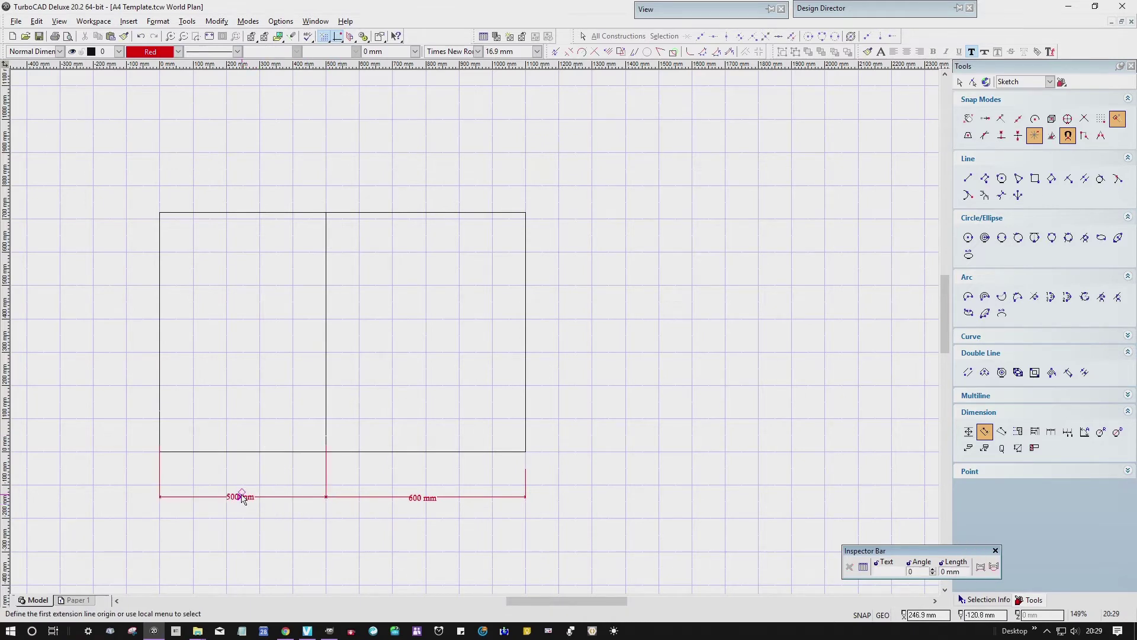
With Nearest snap on, add 2 mm parallel construction lines beside the middle and left edges
left_click(740, 37)
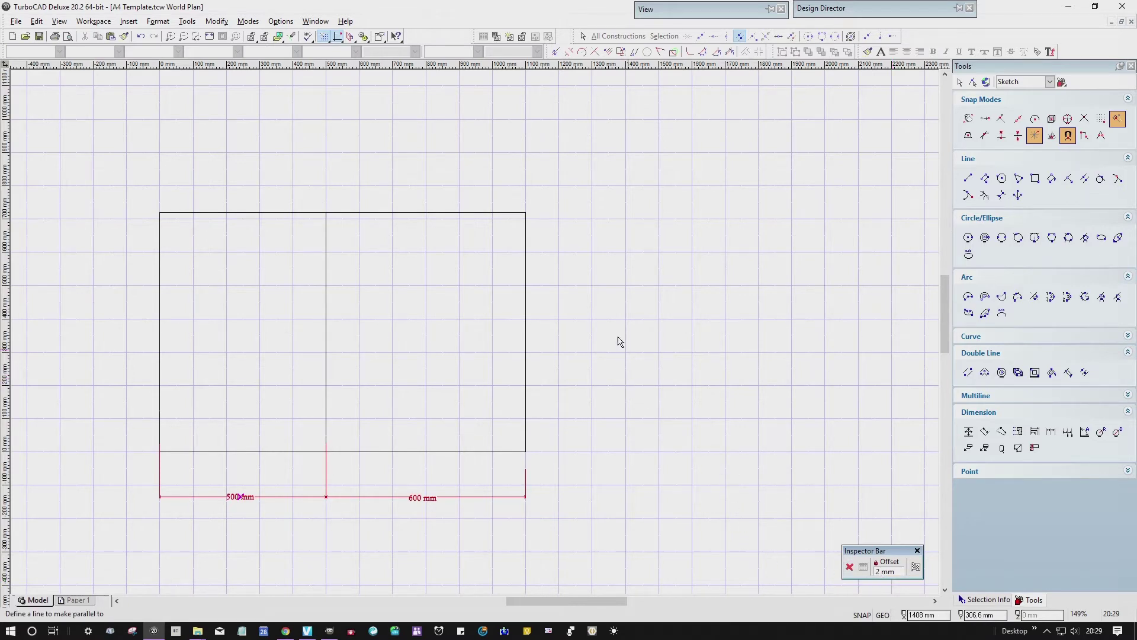
left_click(210, 36)
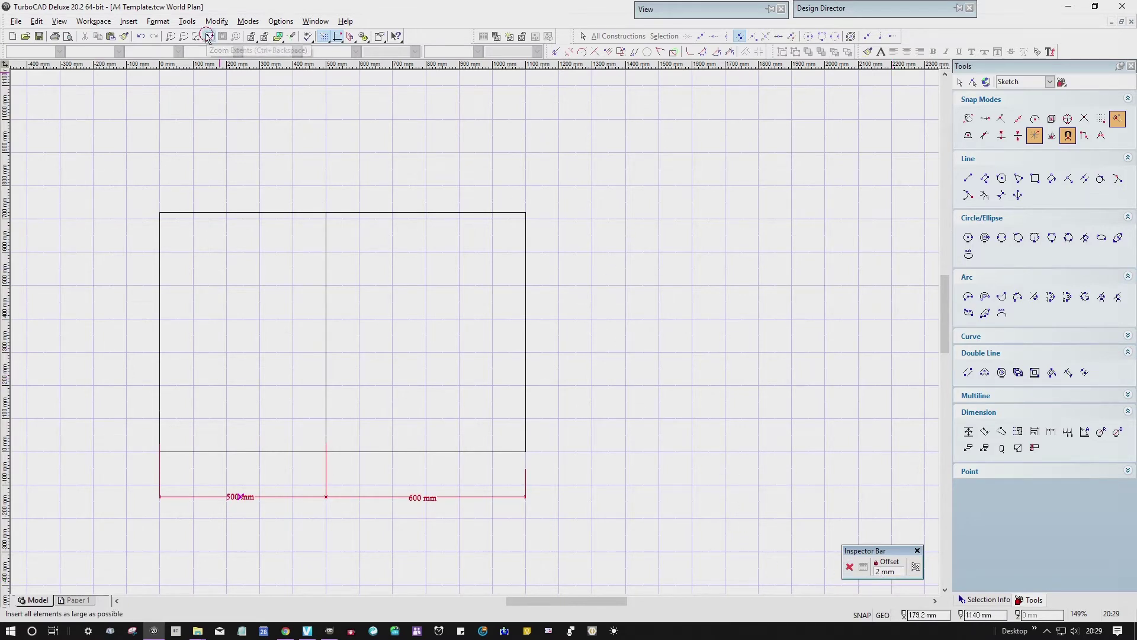
left_click(183, 36)
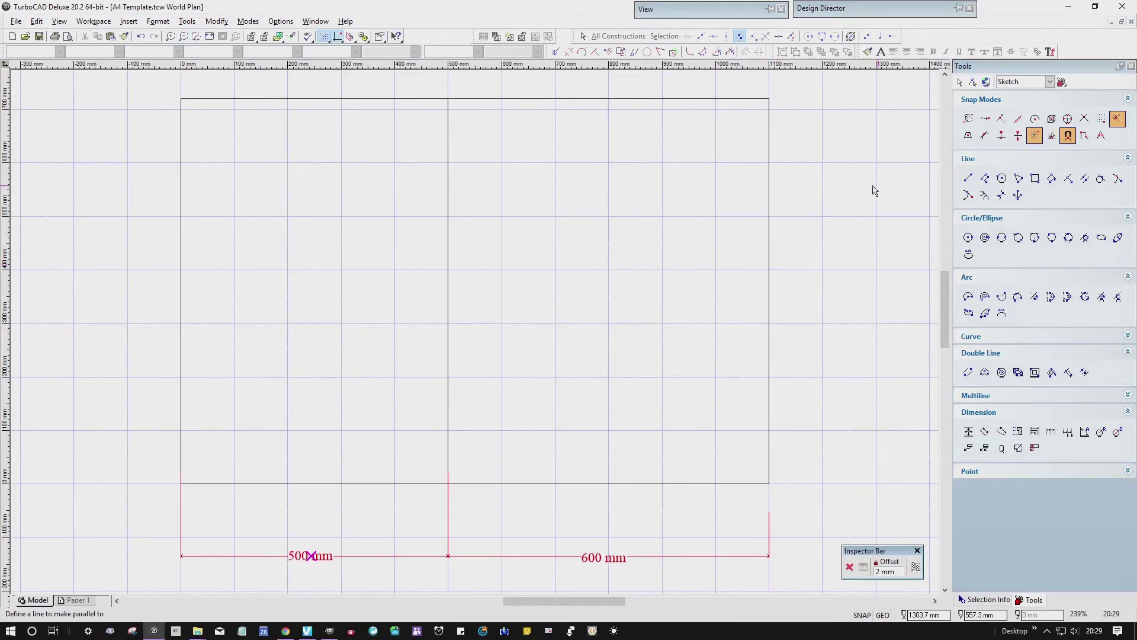
left_click(967, 119)
left_click(448, 224)
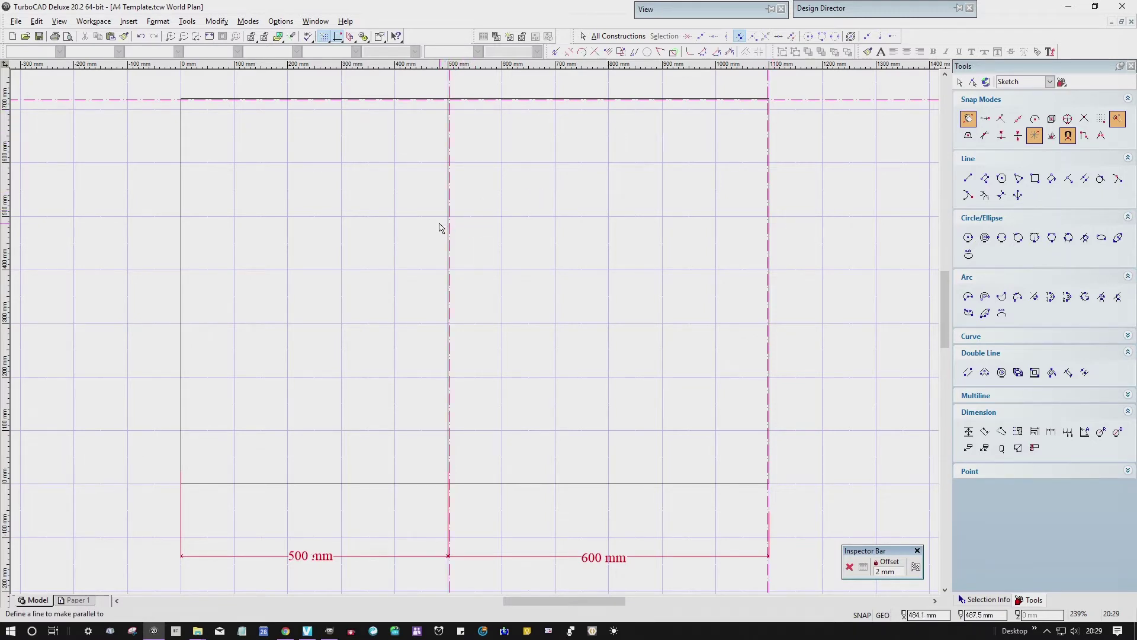
left_click(448, 226)
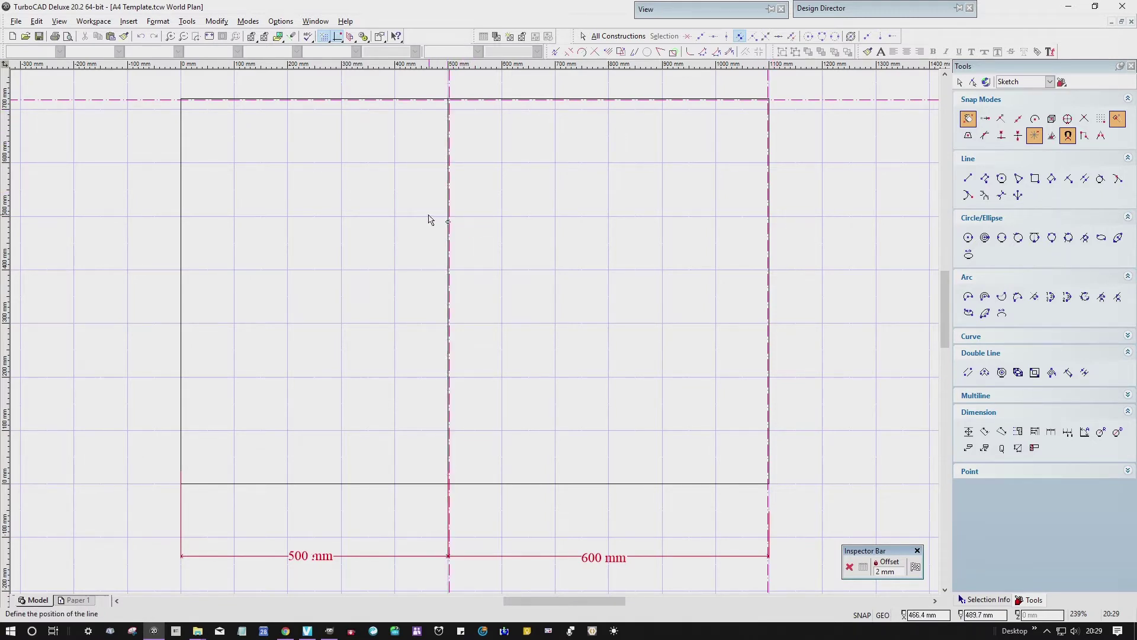
left_click(180, 244)
left_click(209, 242)
Set double lines to 75 mm separation, Left reference, with start and end caps on
left_click(969, 372)
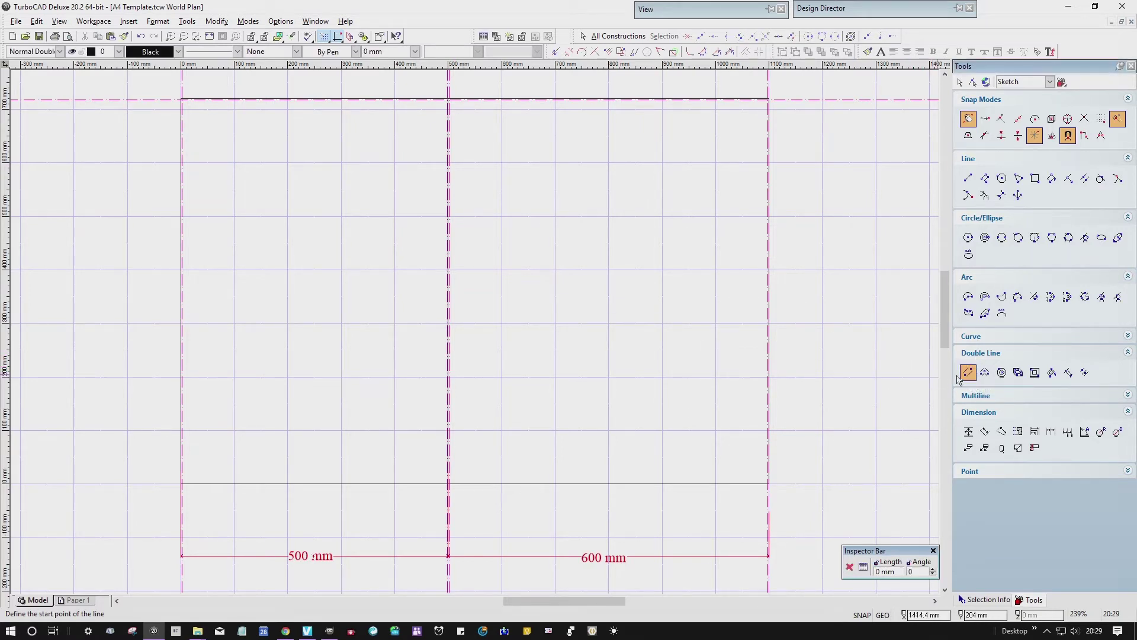
double_click(968, 374)
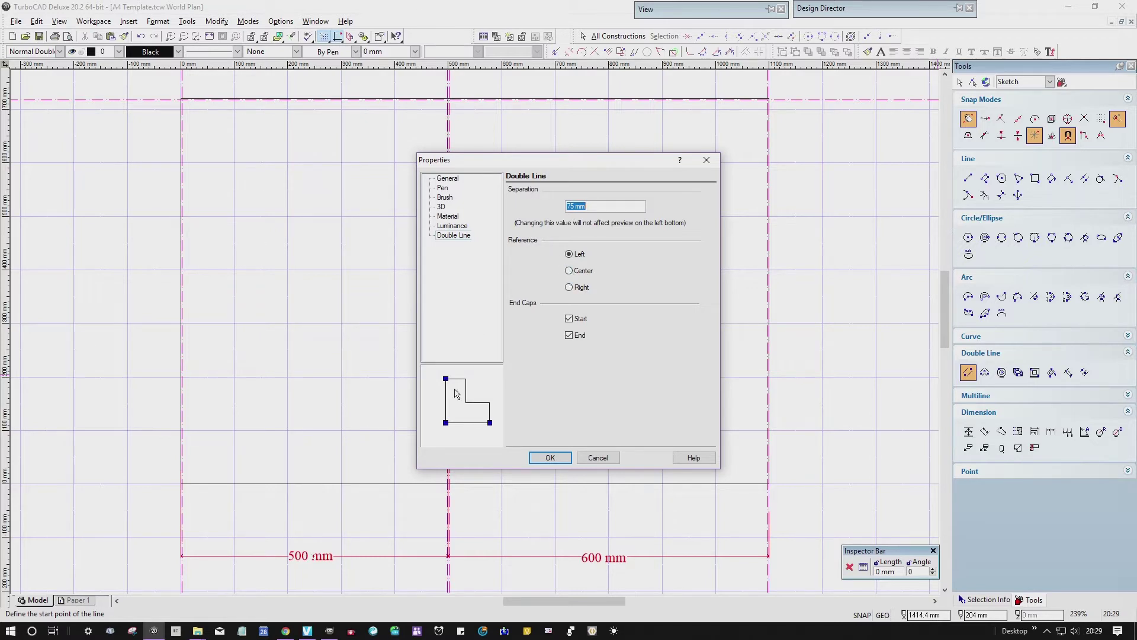
left_click(569, 271)
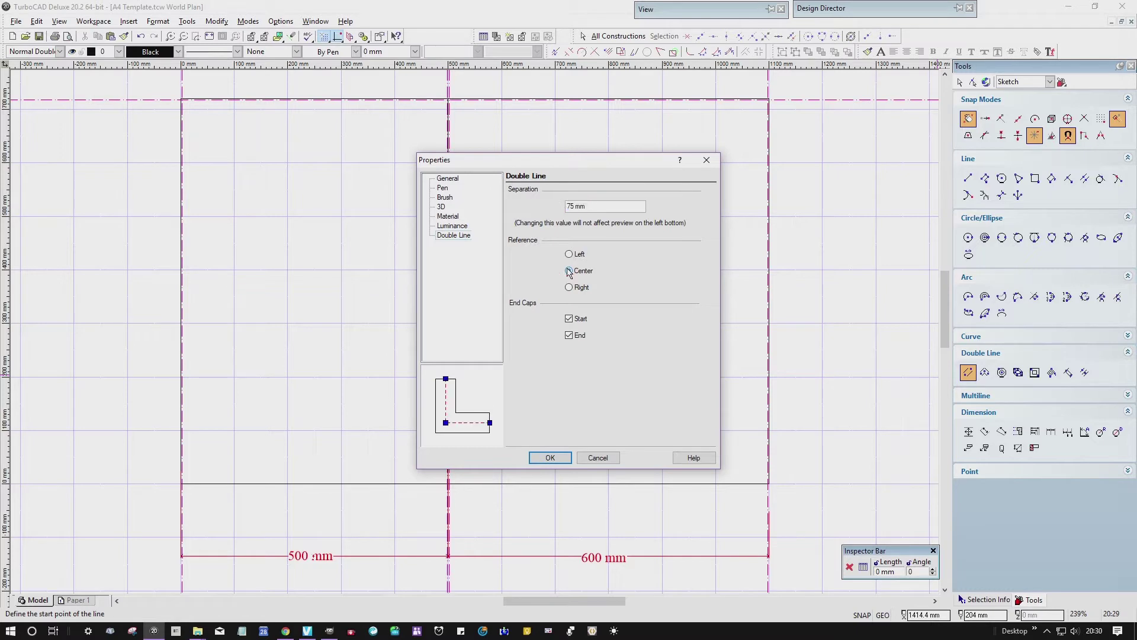
left_click(568, 288)
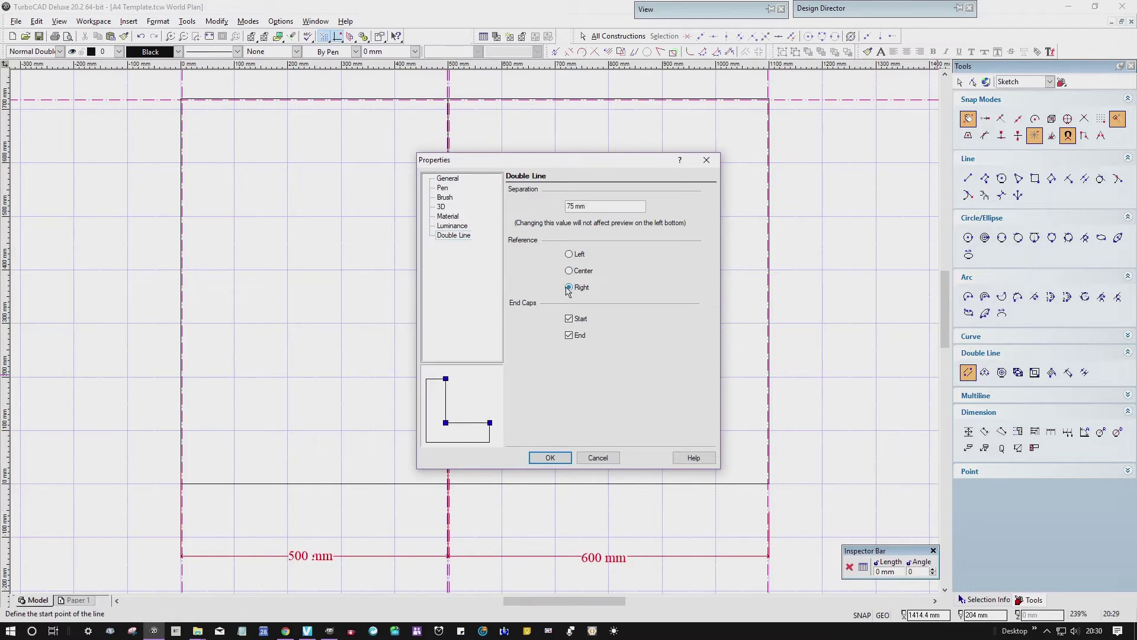
left_click(569, 254)
left_click(568, 336)
left_click(568, 335)
left_click(549, 458)
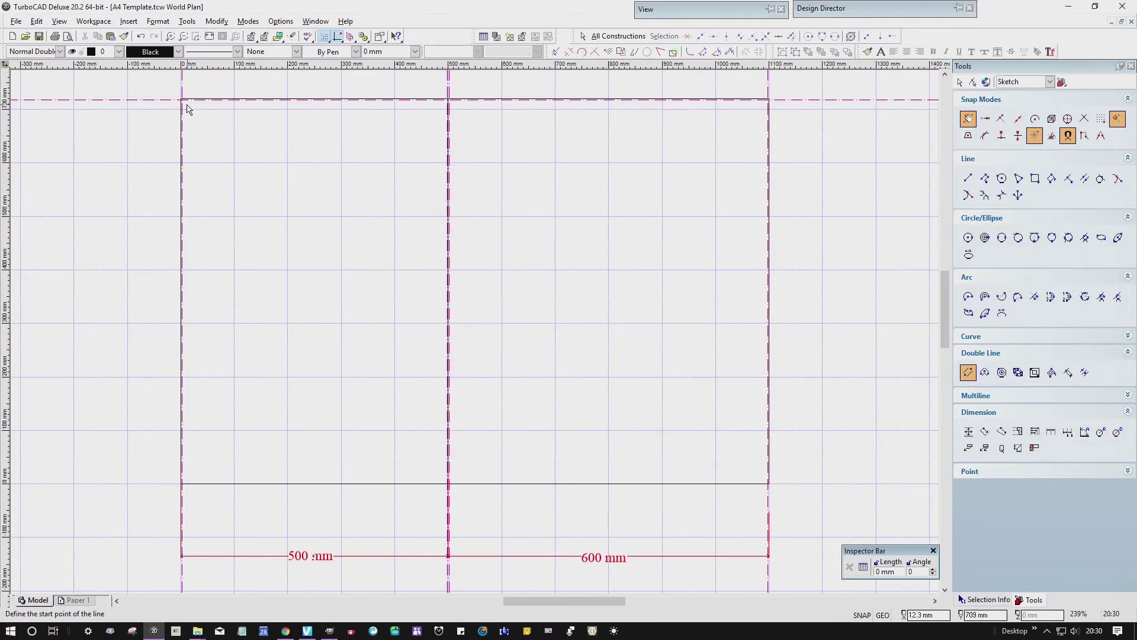
Enable intersection snap and draw the left door's left stile from top to bottom
left_click(967, 119)
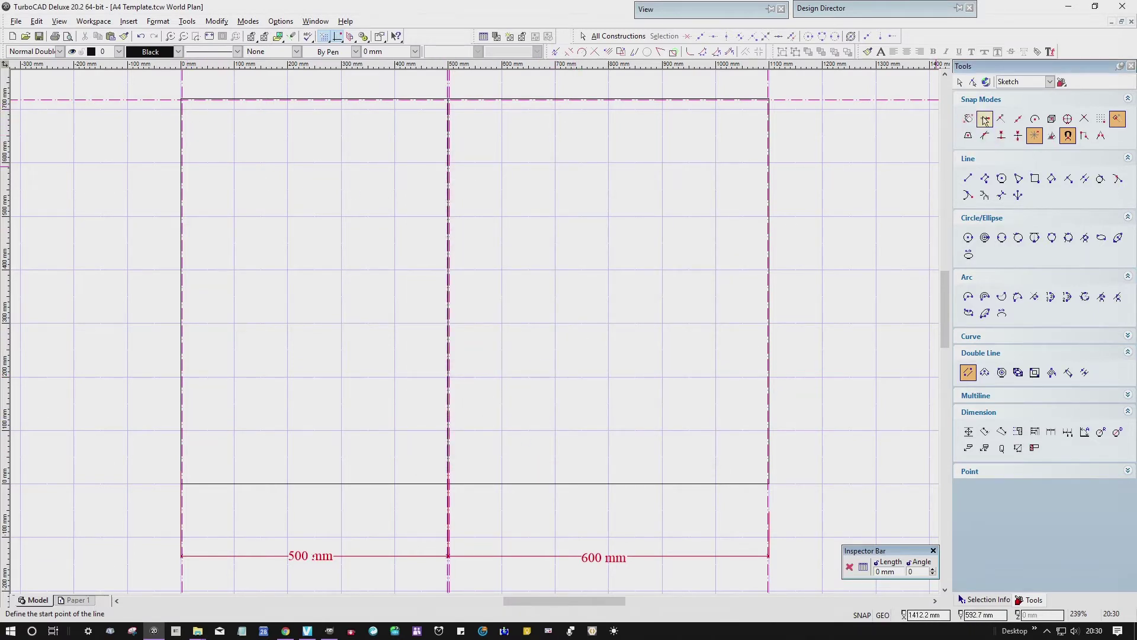
left_click(985, 118)
left_click(1083, 118)
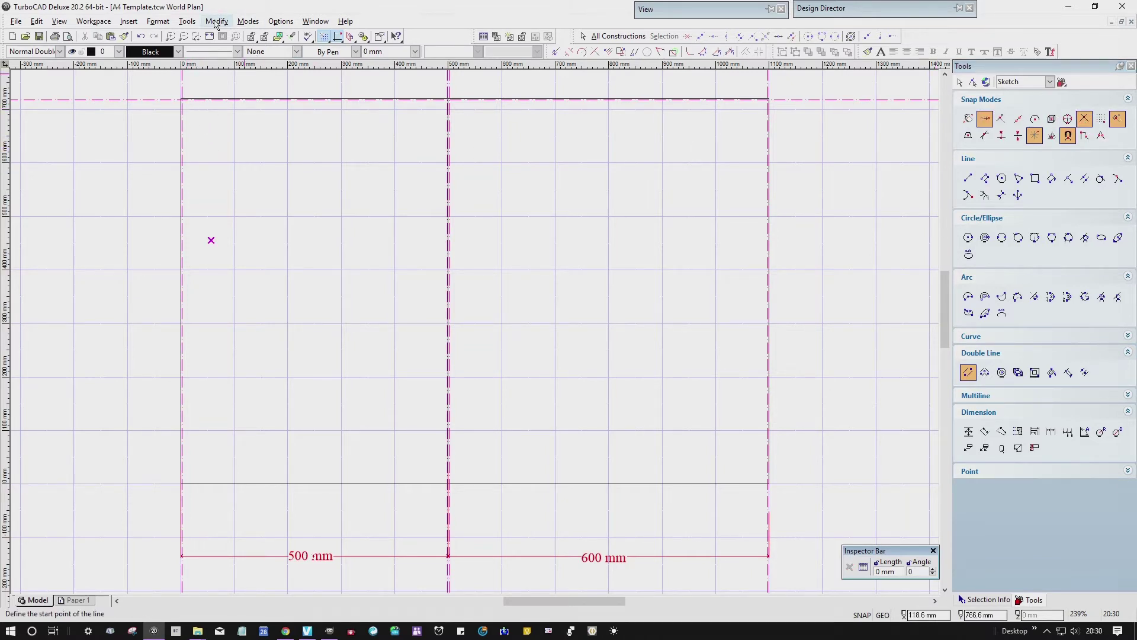
left_click(196, 36)
left_click(156, 164)
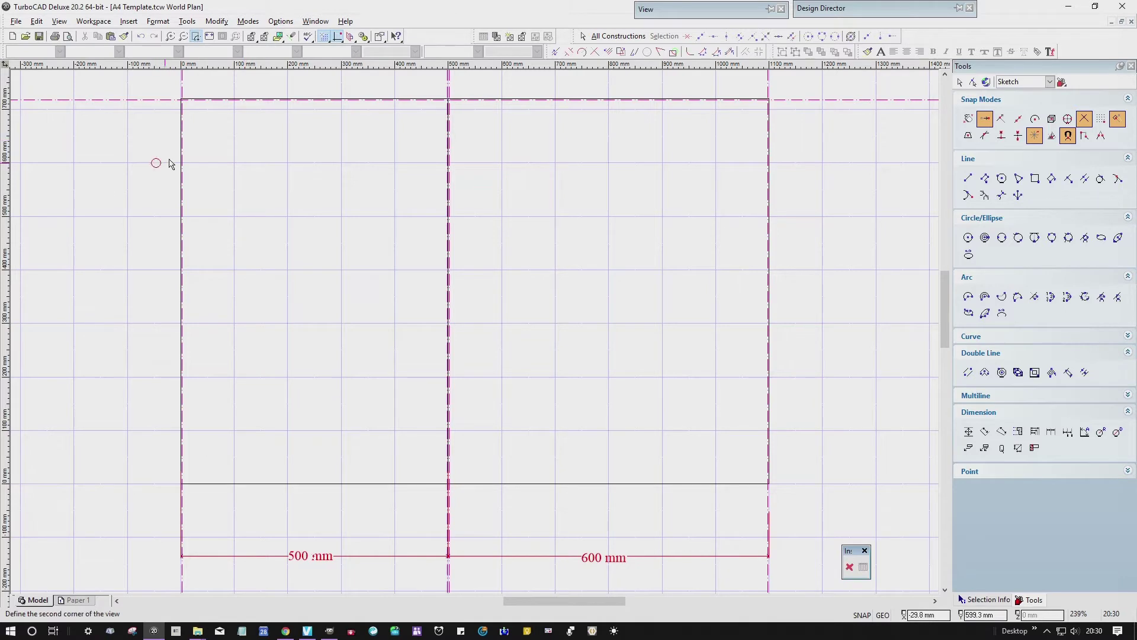
left_click(267, 90)
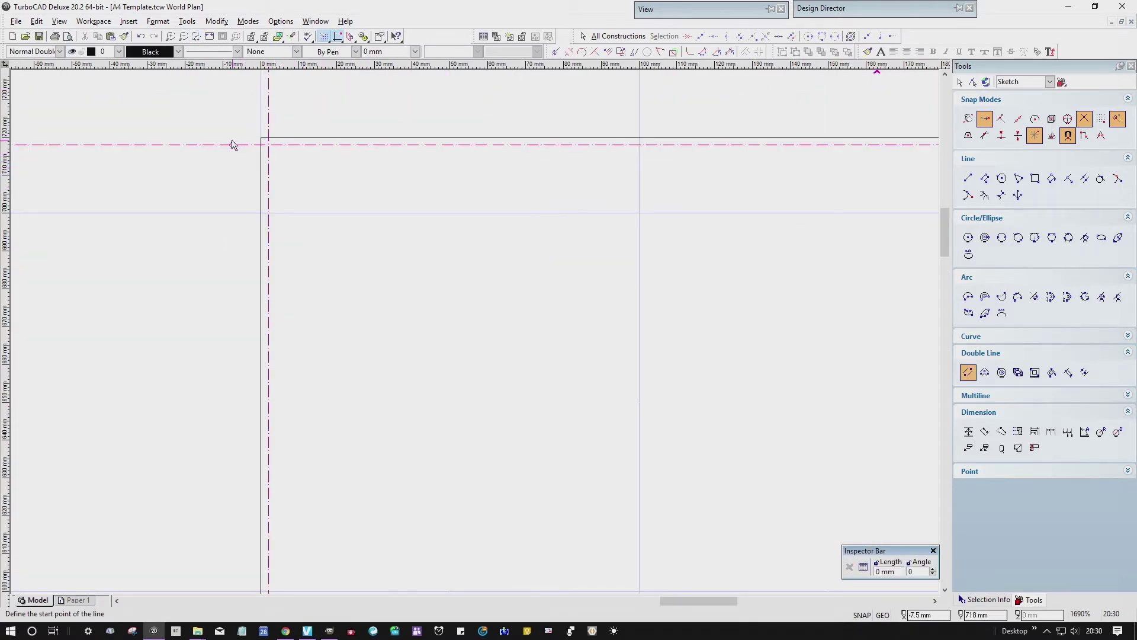
left_click(281, 156)
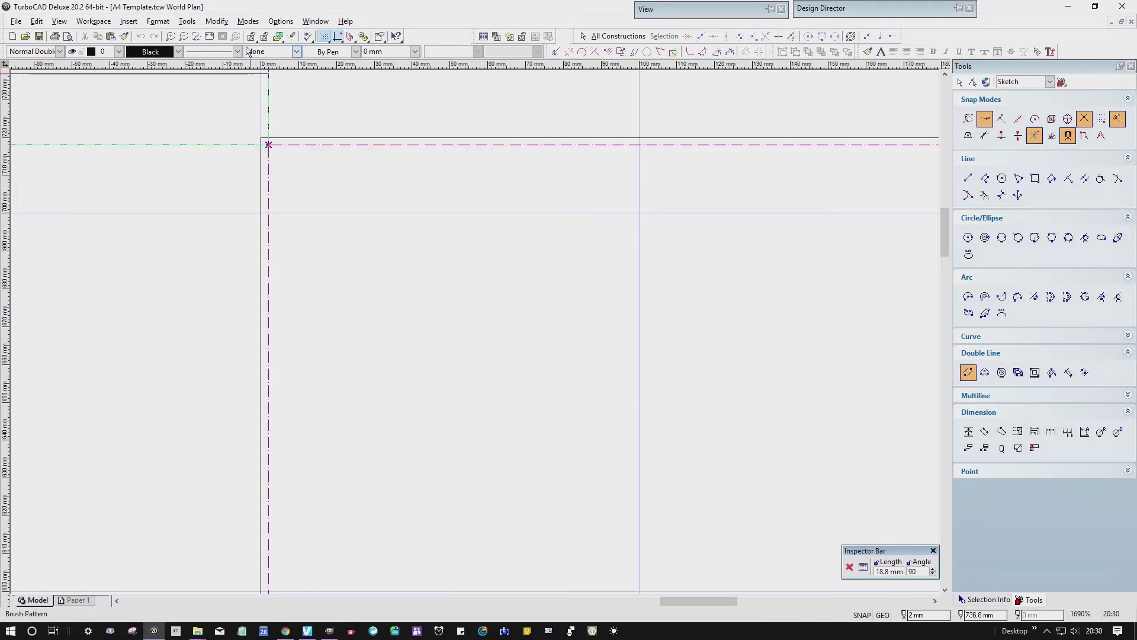
left_click(264, 39)
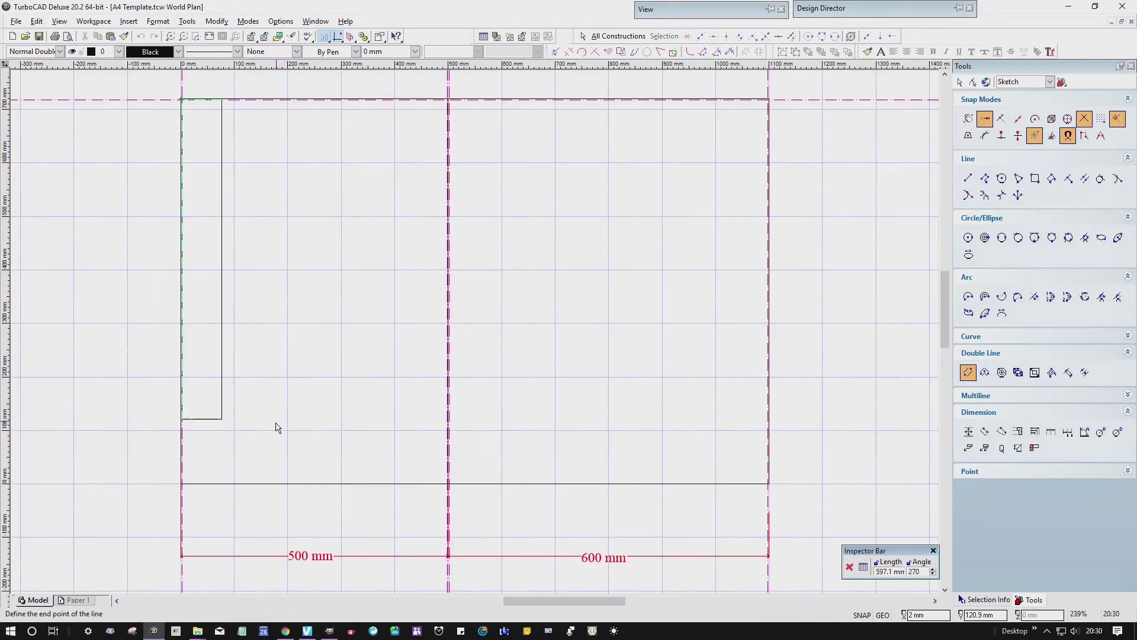
left_click(240, 483)
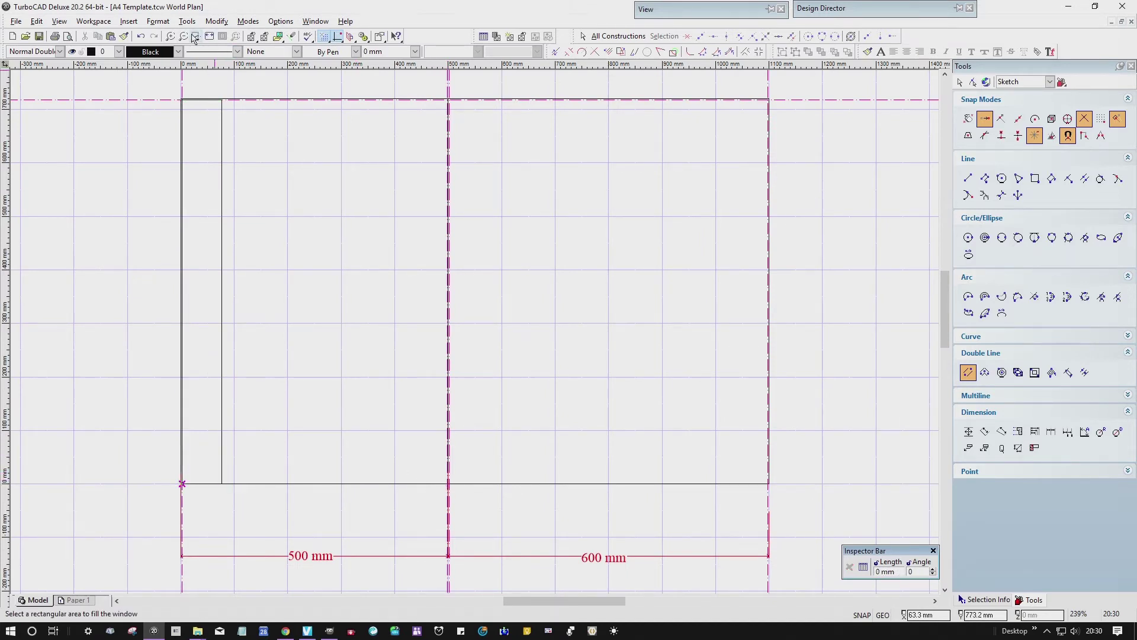
Draw the left door's right stile from the door divide's bottom up to the top edge
left_click(195, 39)
left_click(401, 417)
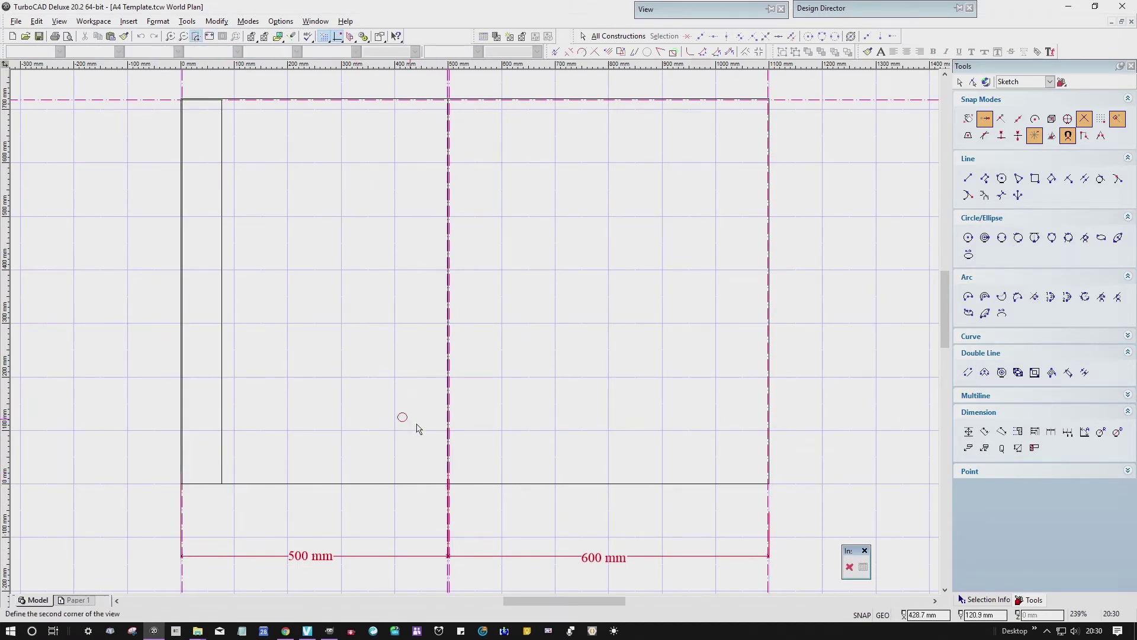
left_click(505, 517)
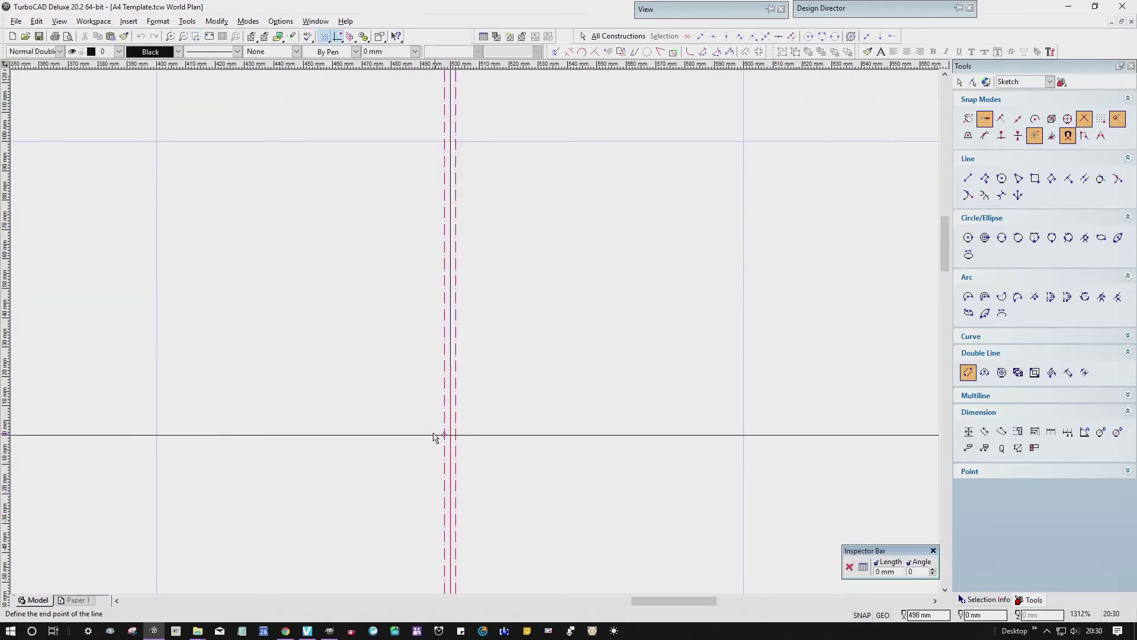
left_click(277, 74)
left_click(264, 36)
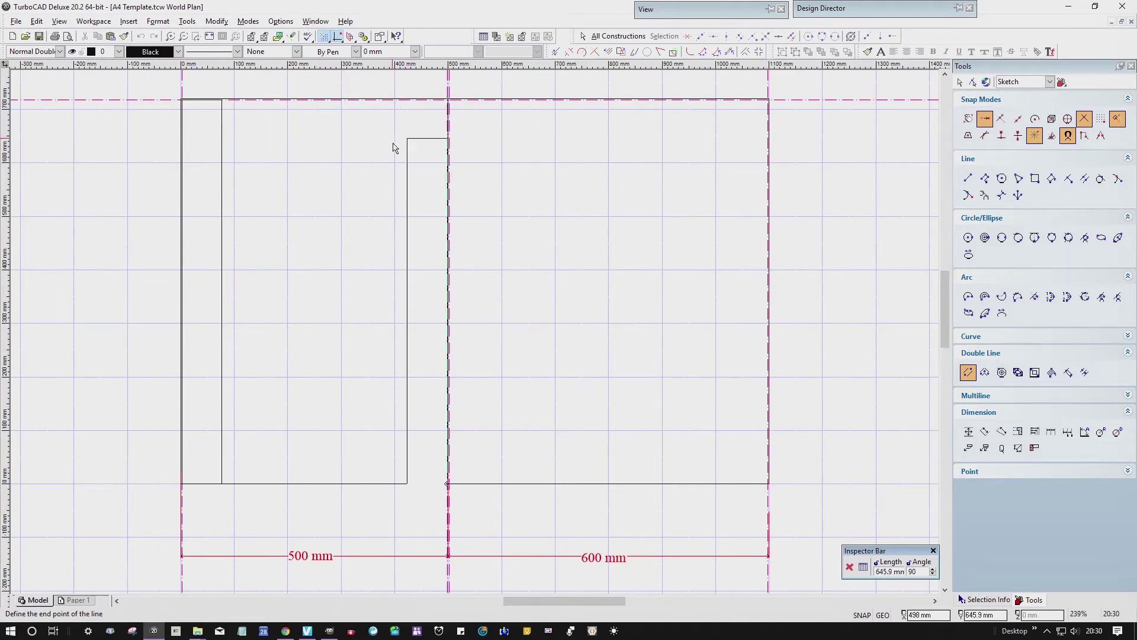
left_click(153, 112)
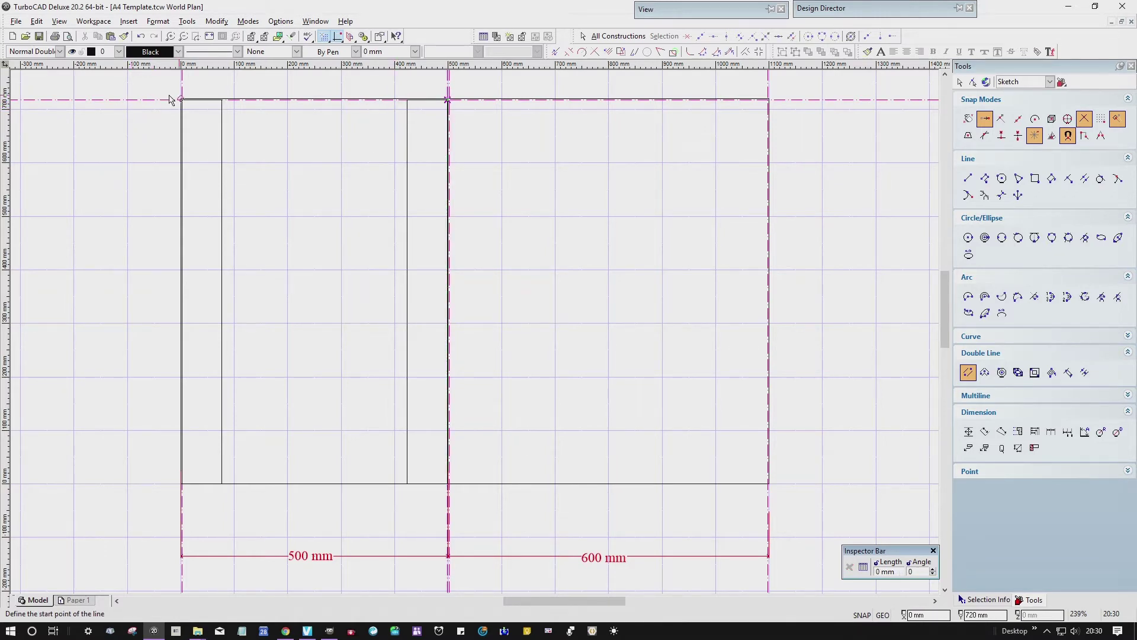
Draw the left door's top and bottom rails between its two stiles
left_click(400, 110)
left_click(220, 134)
left_click(221, 483)
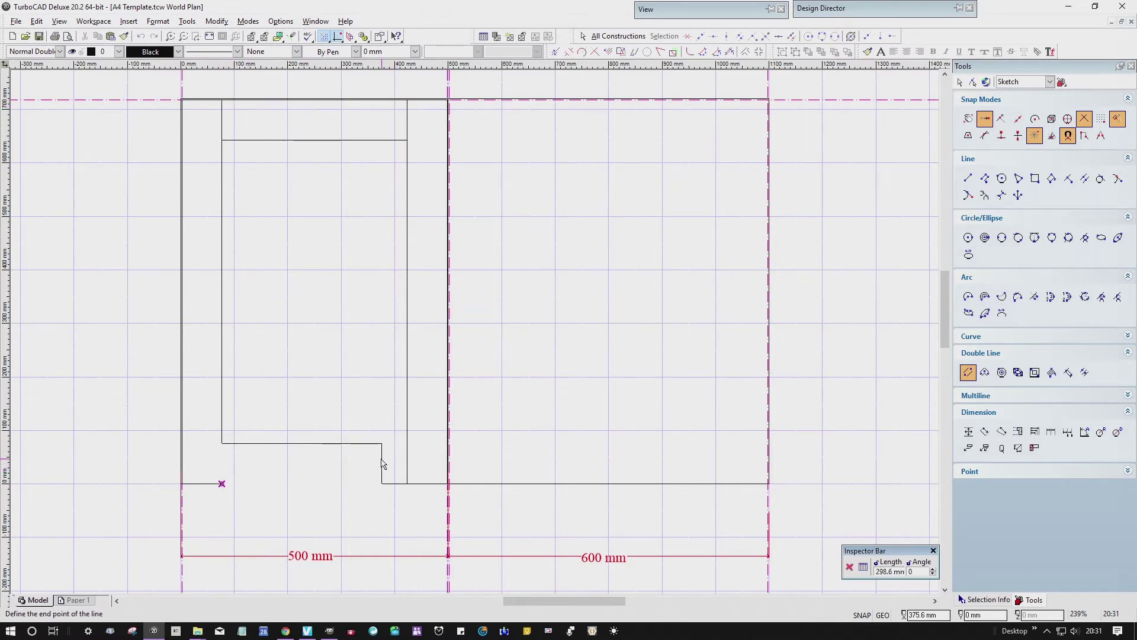
left_click(407, 465)
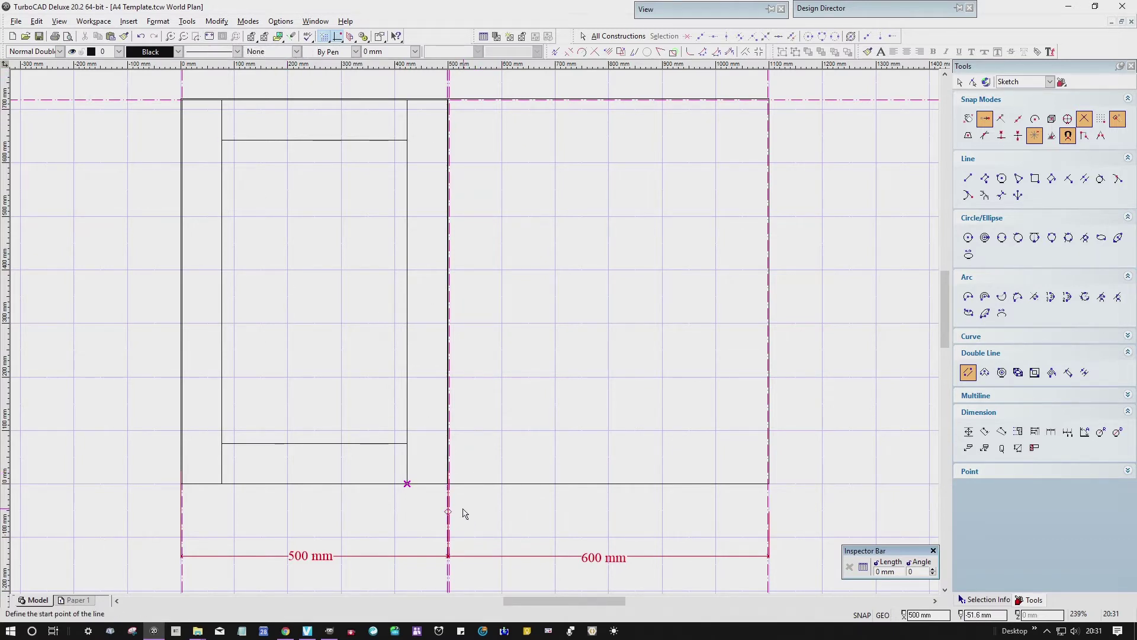
Start a 75 mm double line right of the door gap, then cancel it
left_click(196, 36)
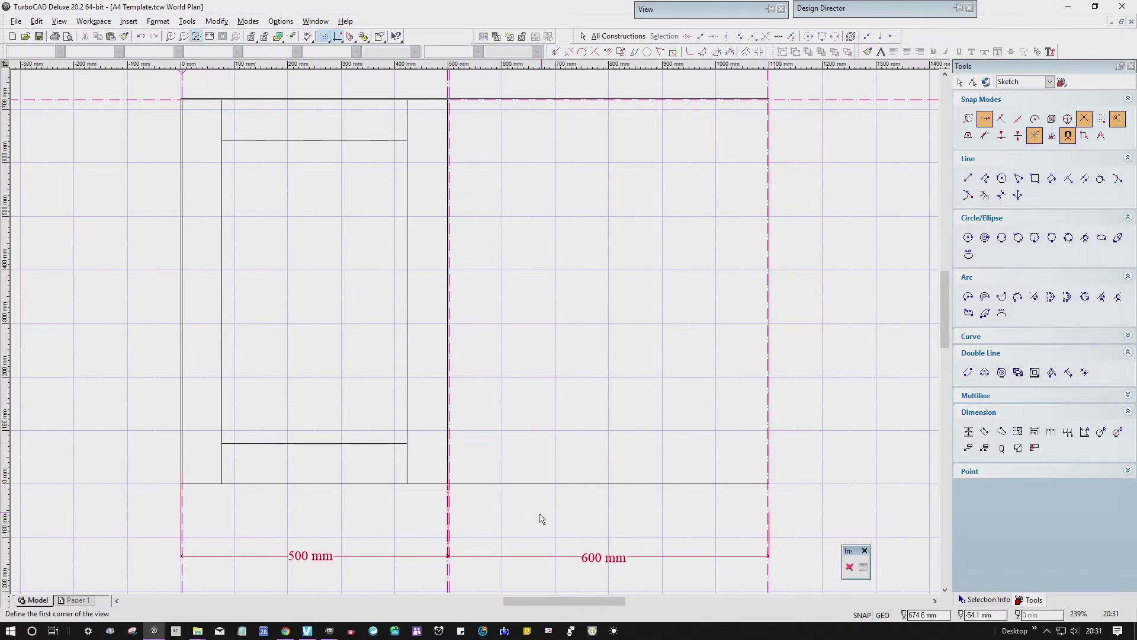
left_click(403, 504)
left_click(497, 448)
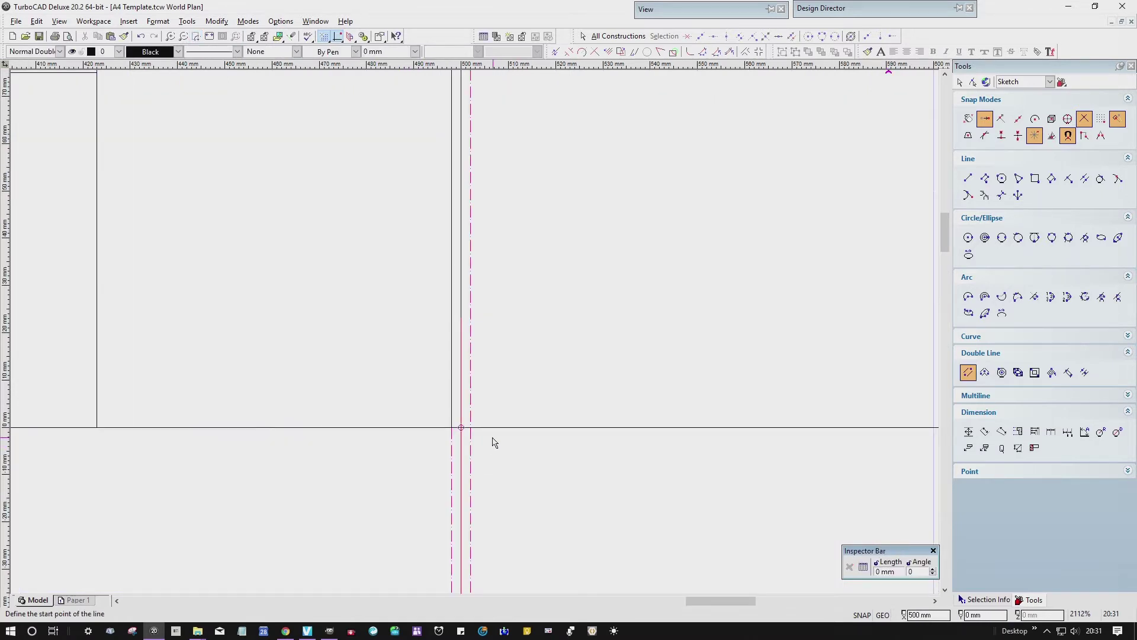
left_click(470, 428)
type("75")
key("Return")
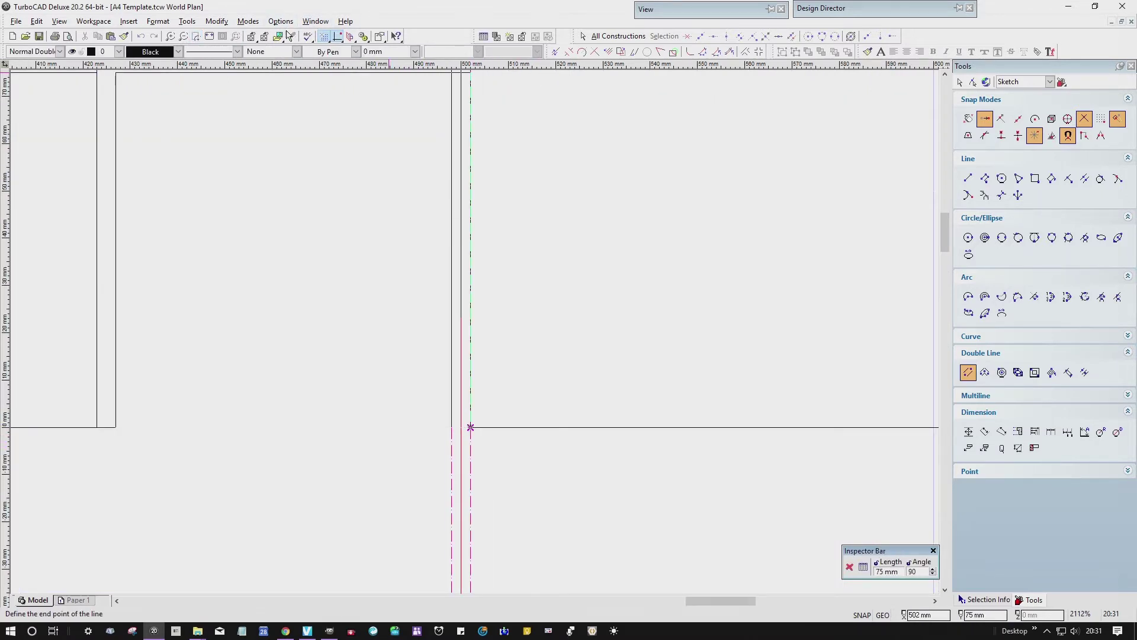
left_click(262, 37)
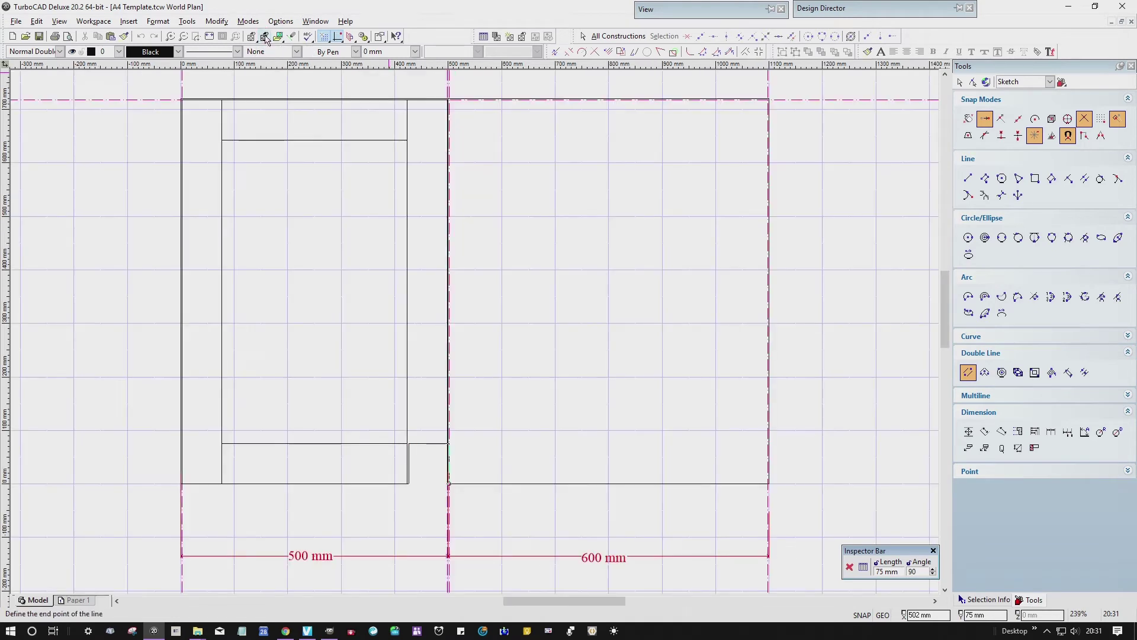
right_click(540, 441)
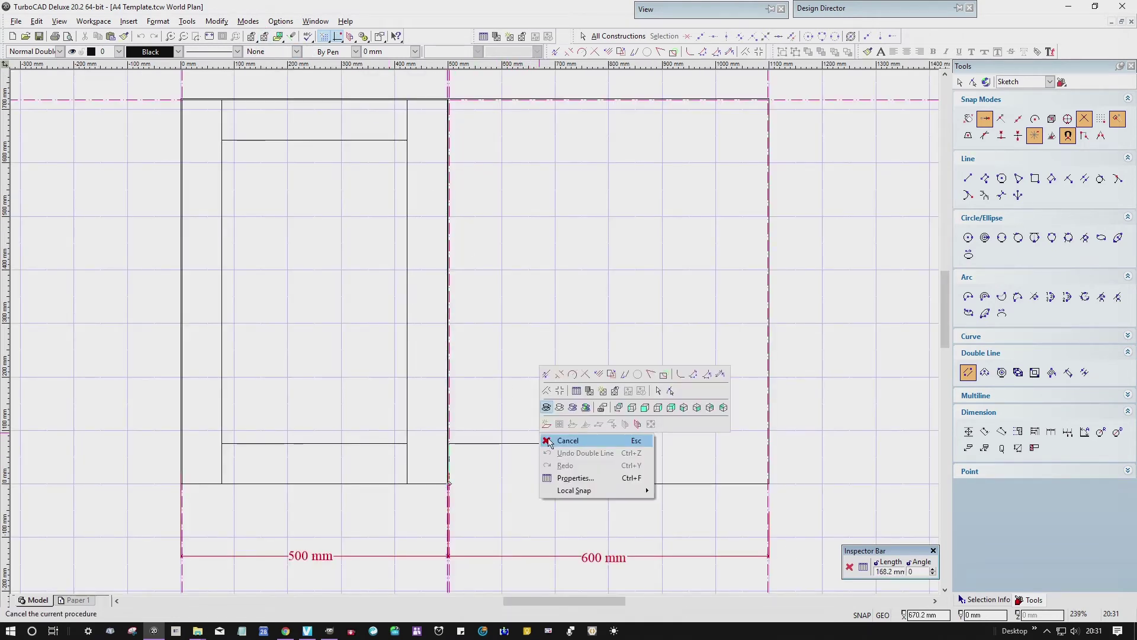
left_click(553, 445)
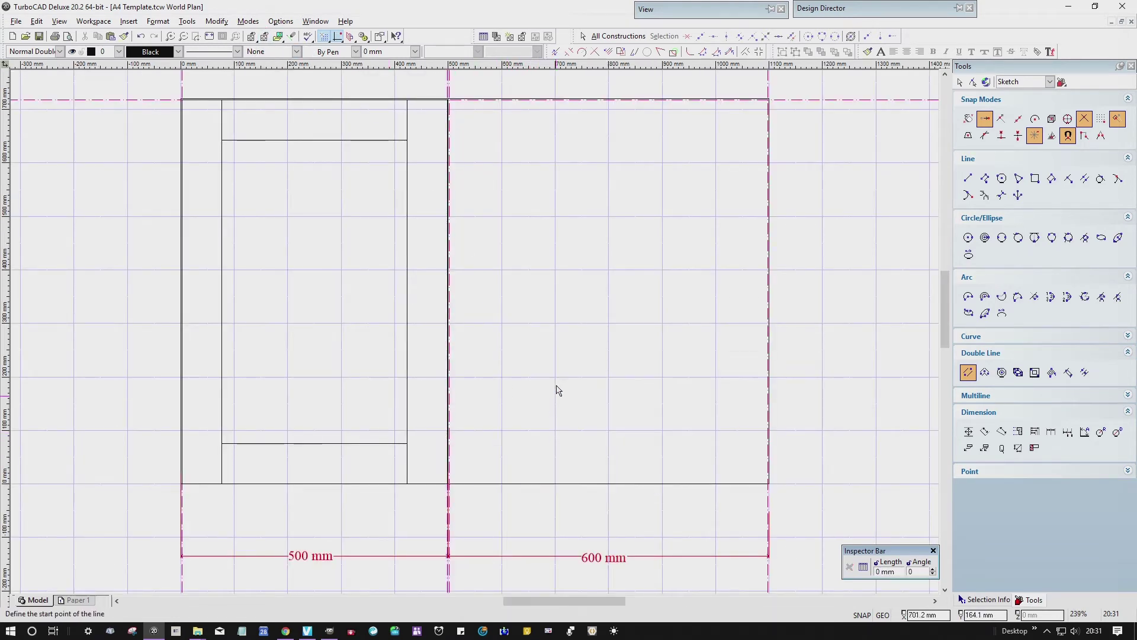
Draw the right door's left stile from the top of the gap to the bottom edge
left_click(195, 37)
left_click(452, 87)
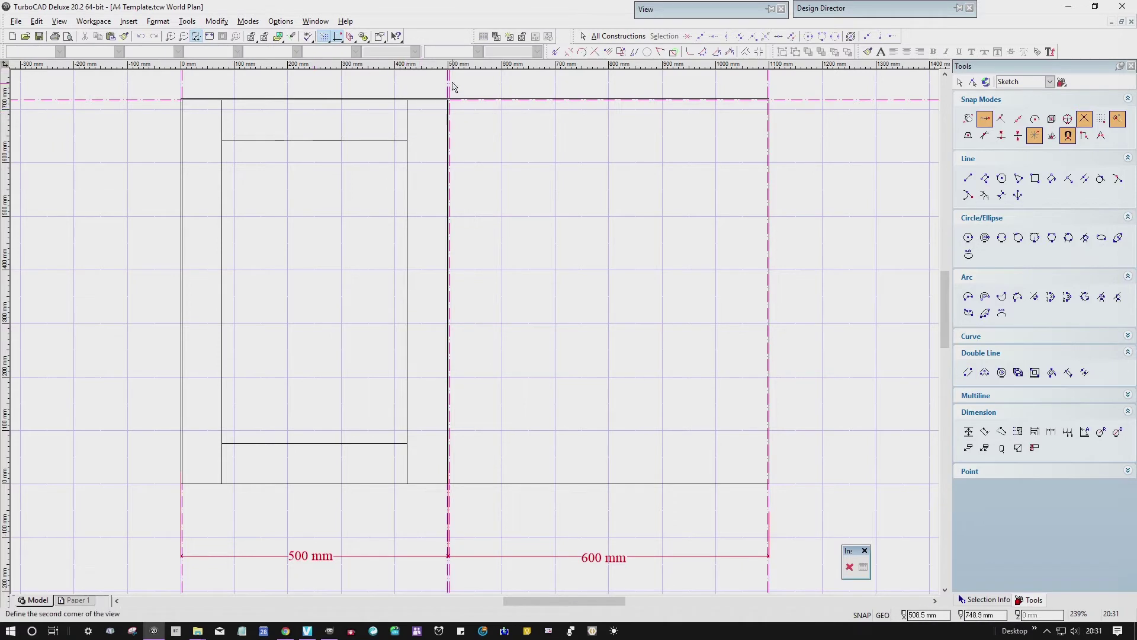
scroll(467, 116, "up", 5)
left_click(438, 213)
left_click(468, 234)
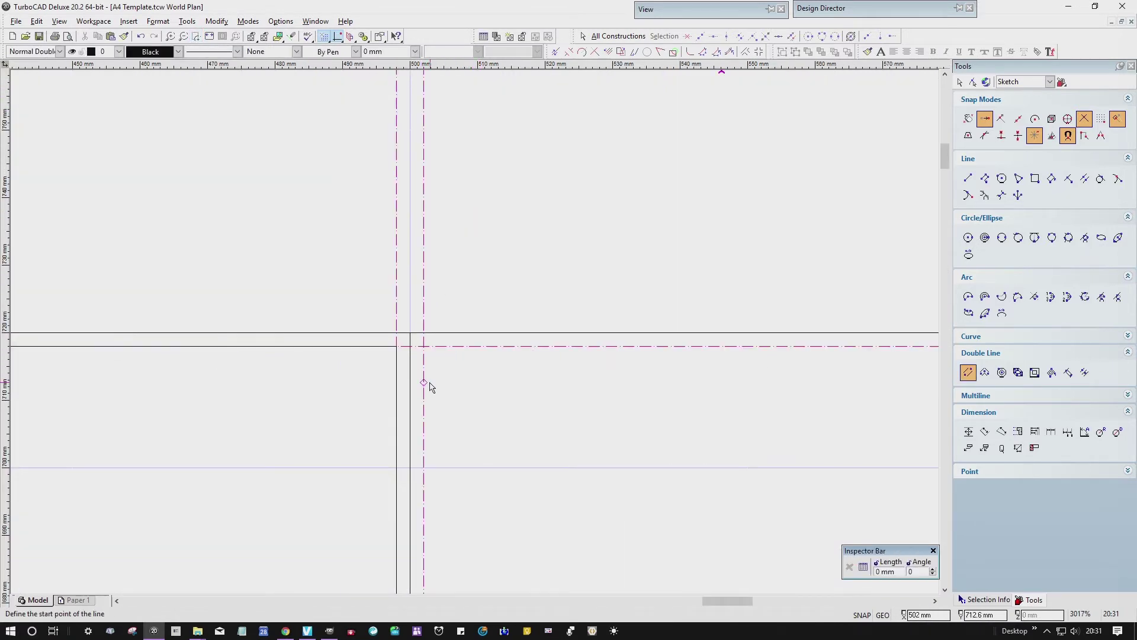
left_click(433, 358)
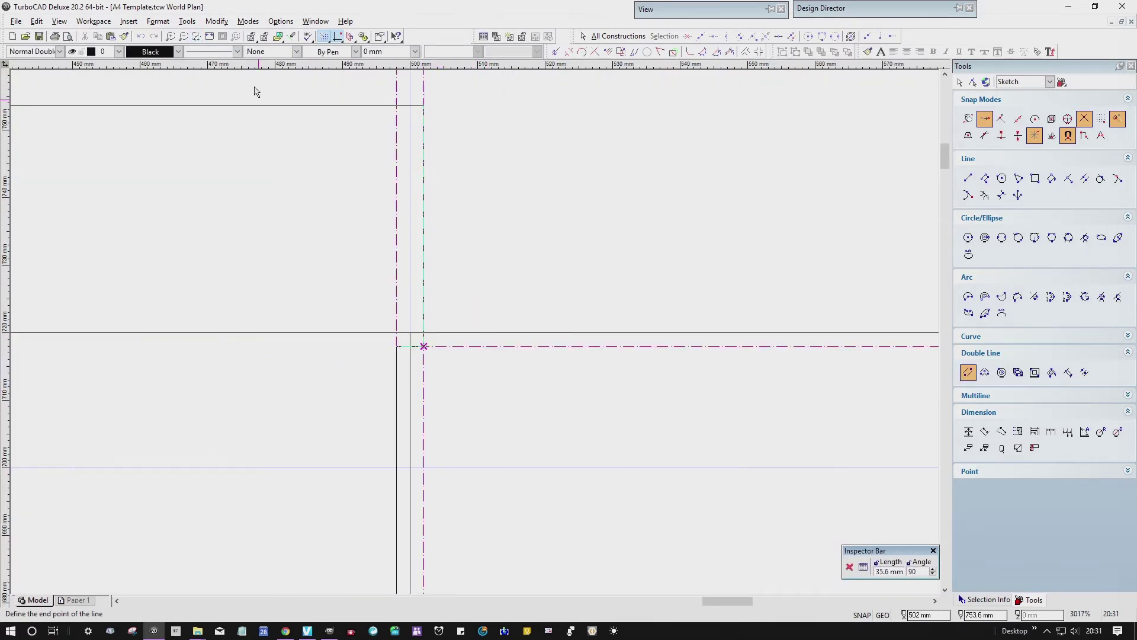
left_click(262, 39)
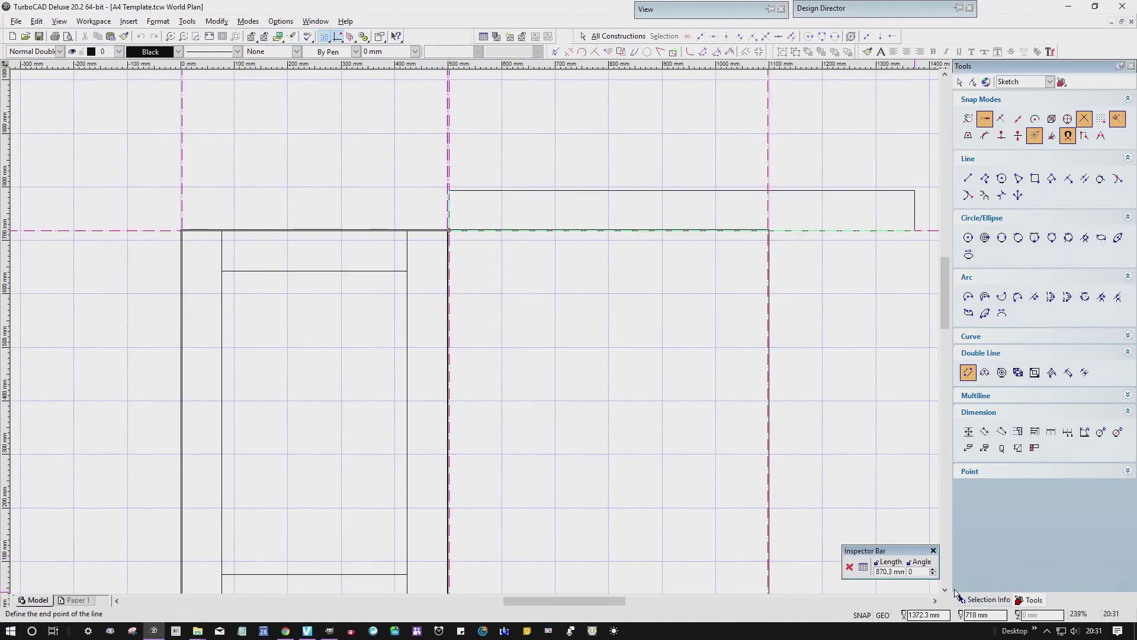
left_click(944, 591)
left_click(945, 590)
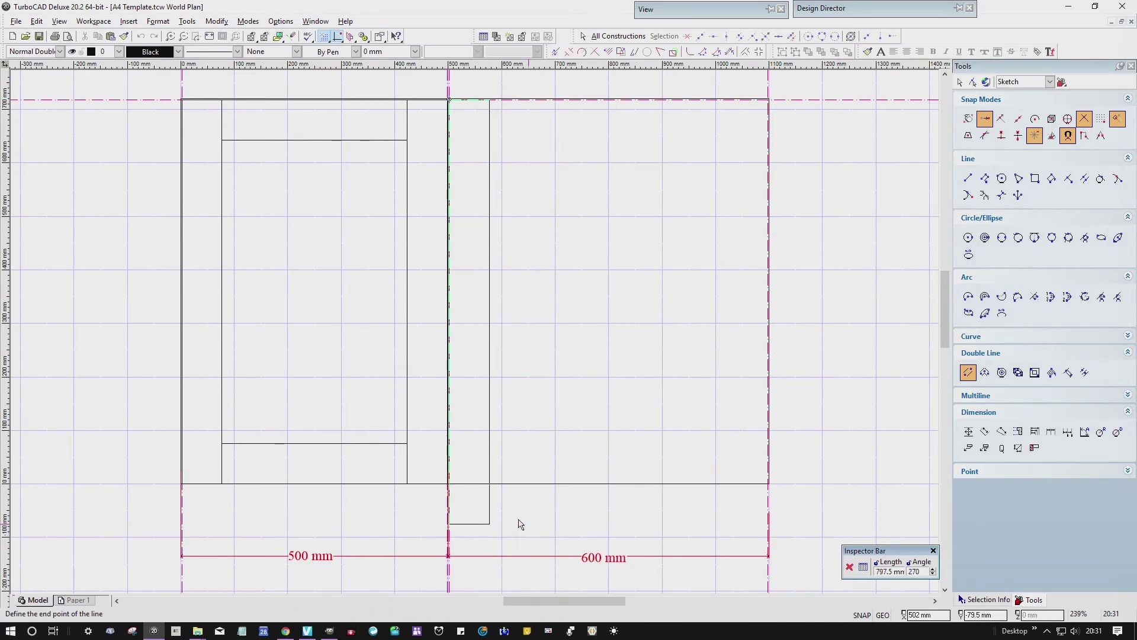
left_click(487, 490)
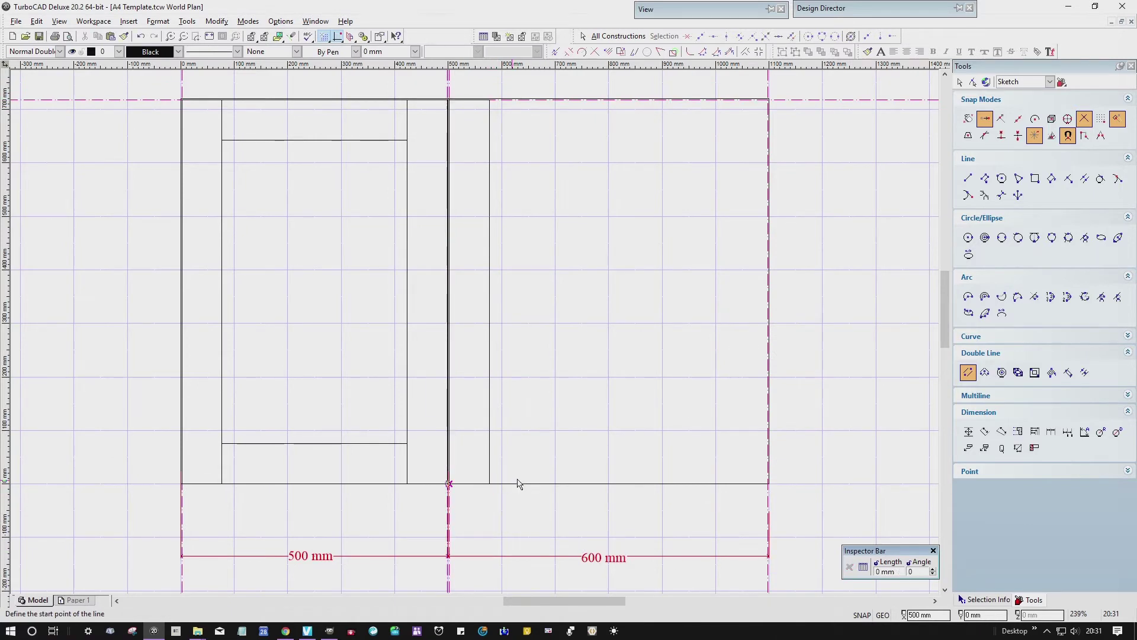
Draw the right door's right stile plus its top and bottom inner rails
left_click(768, 485)
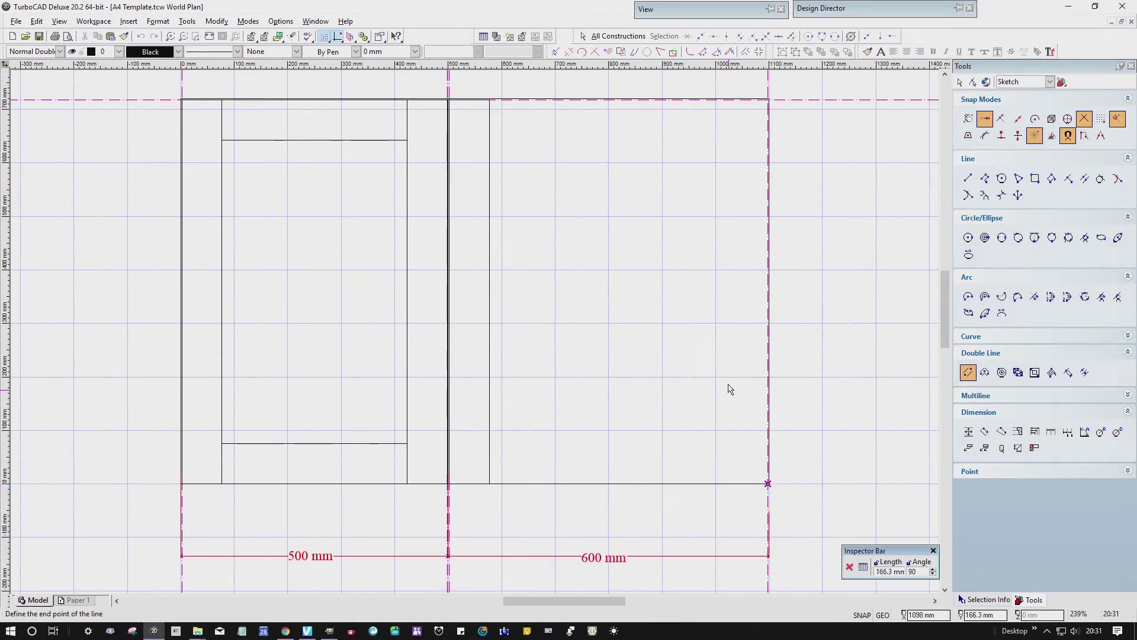
left_click(784, 118)
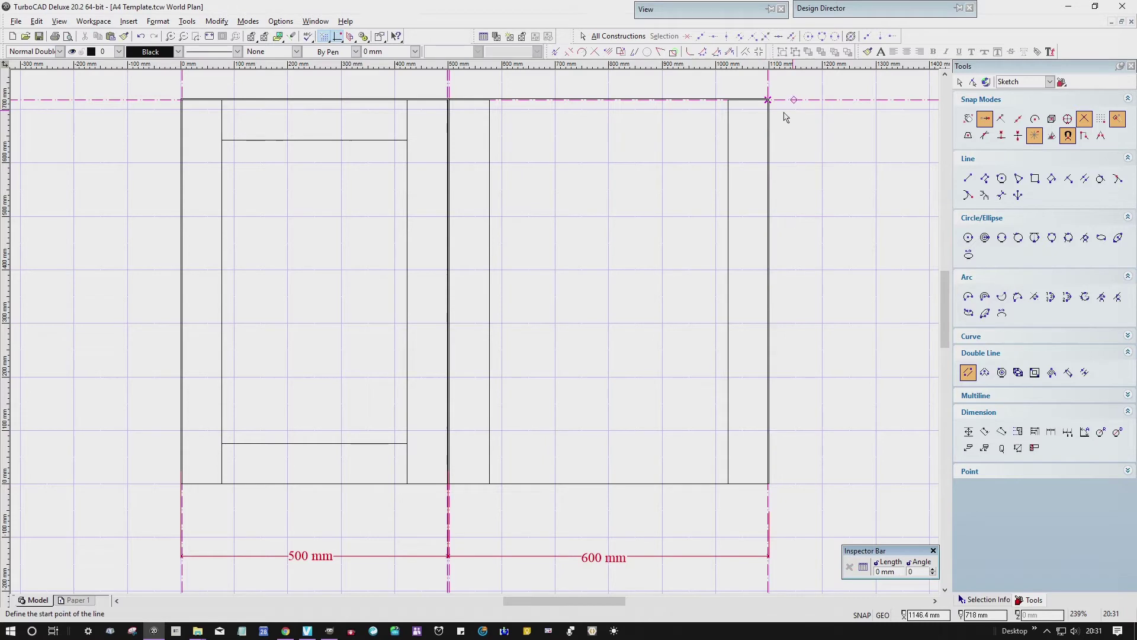
left_click(734, 112)
left_click(504, 148)
left_click(490, 486)
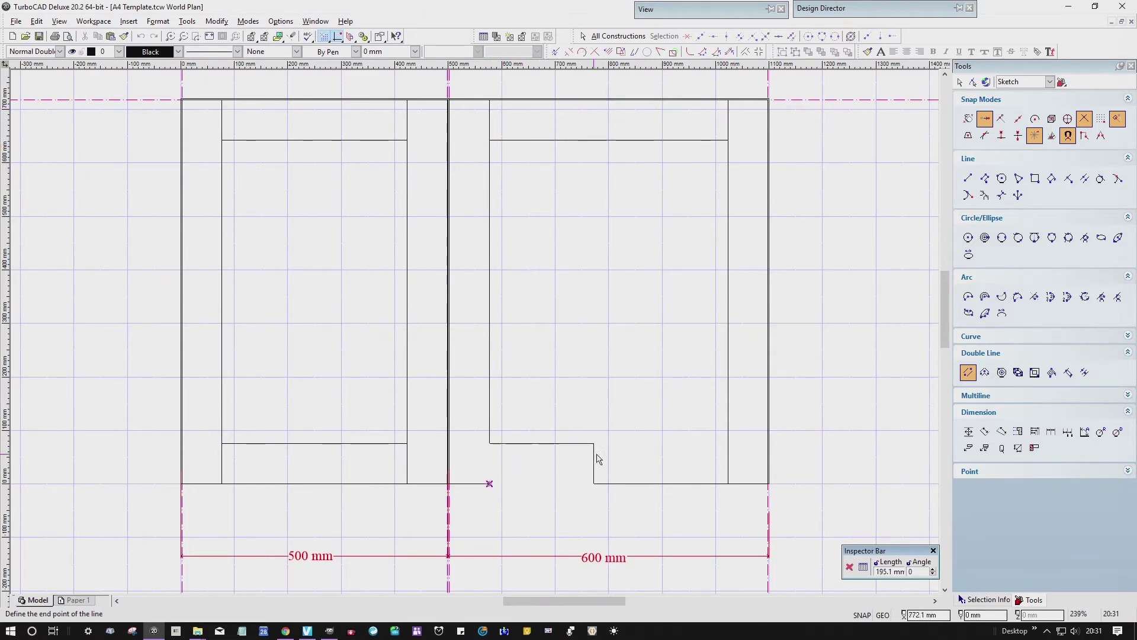
left_click(715, 458)
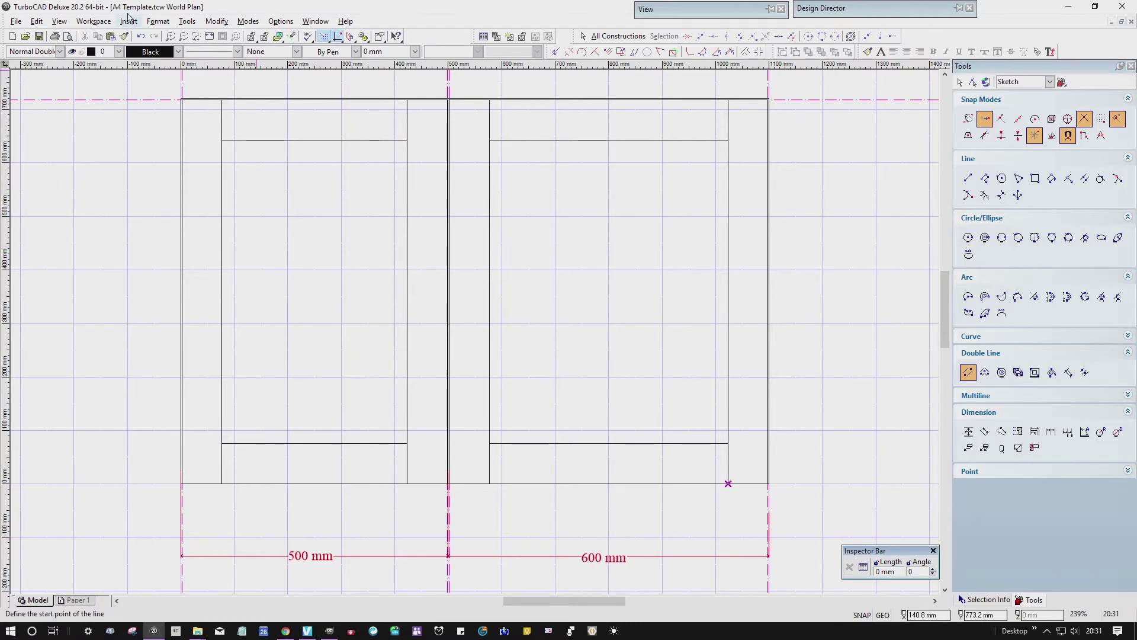
left_click(197, 37)
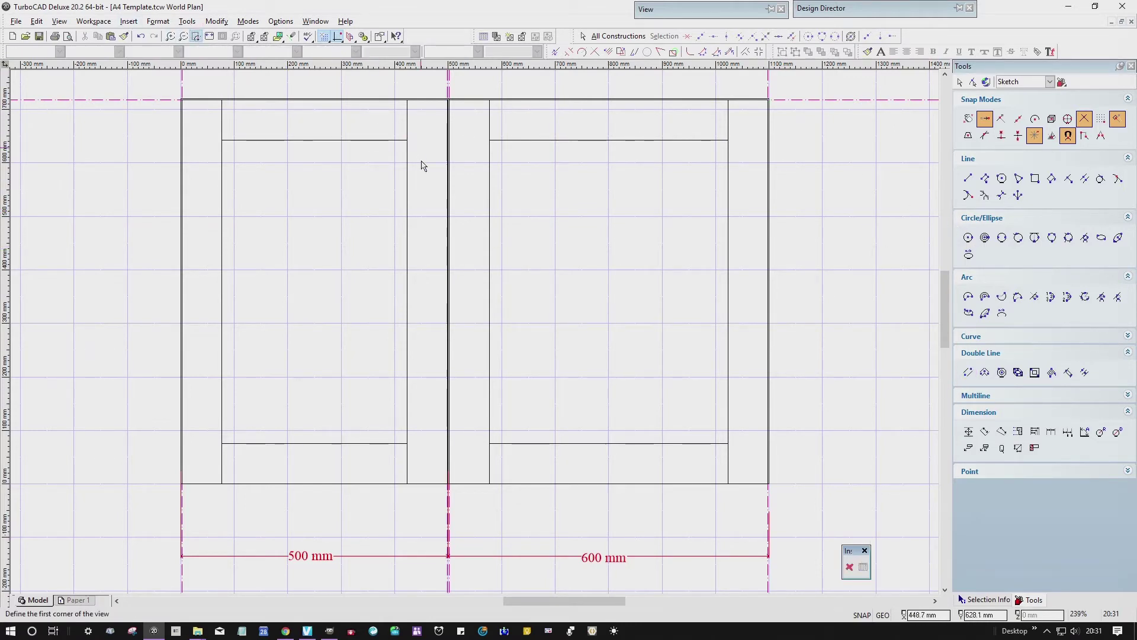
Turn off the $CONSTRUCTION layer in Design Director and zoom back out to the whole drawing
left_click(322, 216)
left_click(550, 89)
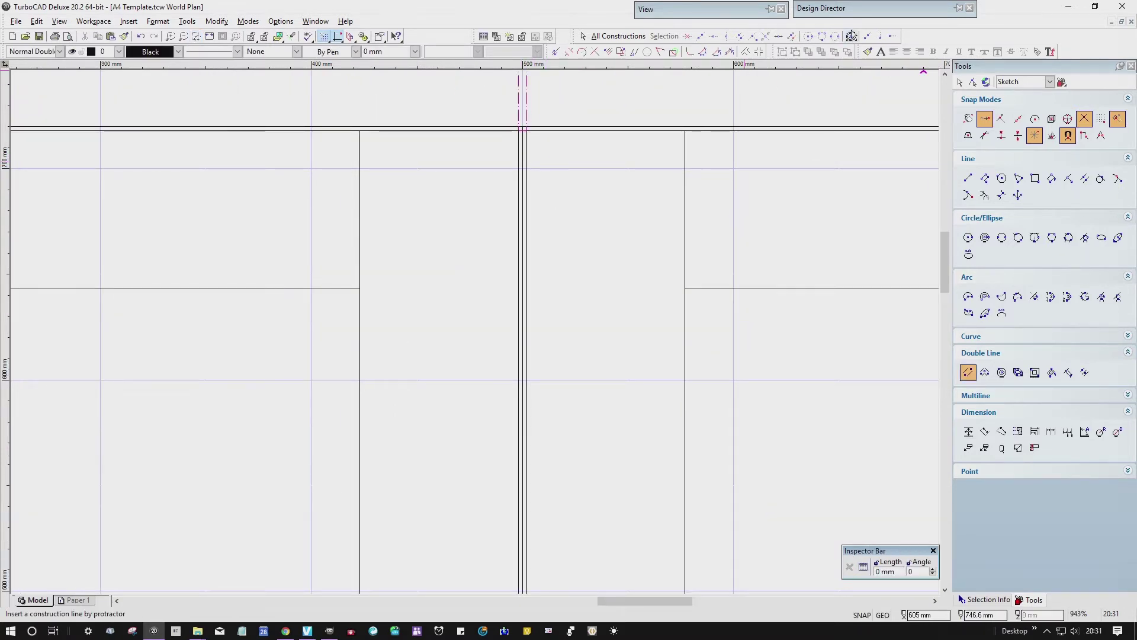
mouse_move(874, 13)
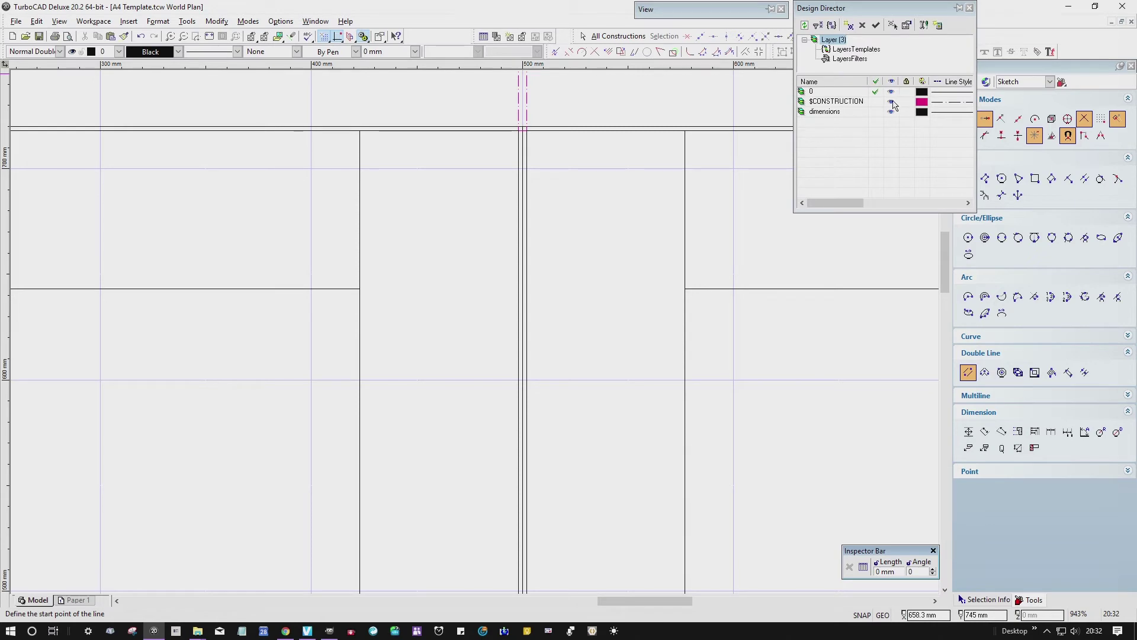
left_click(892, 103)
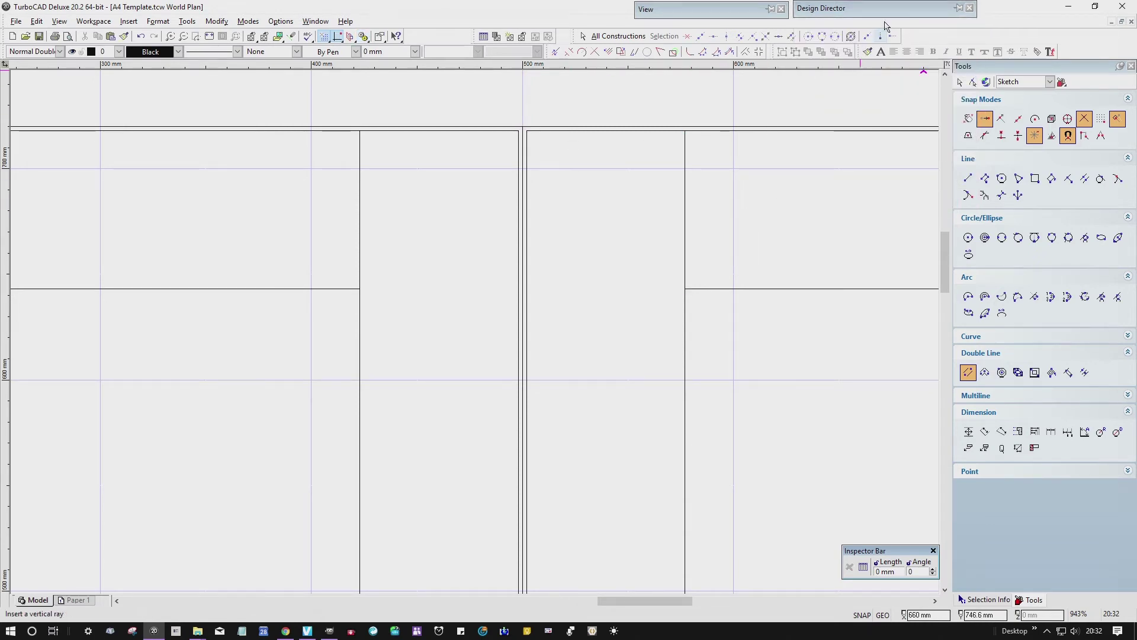
left_click(891, 102)
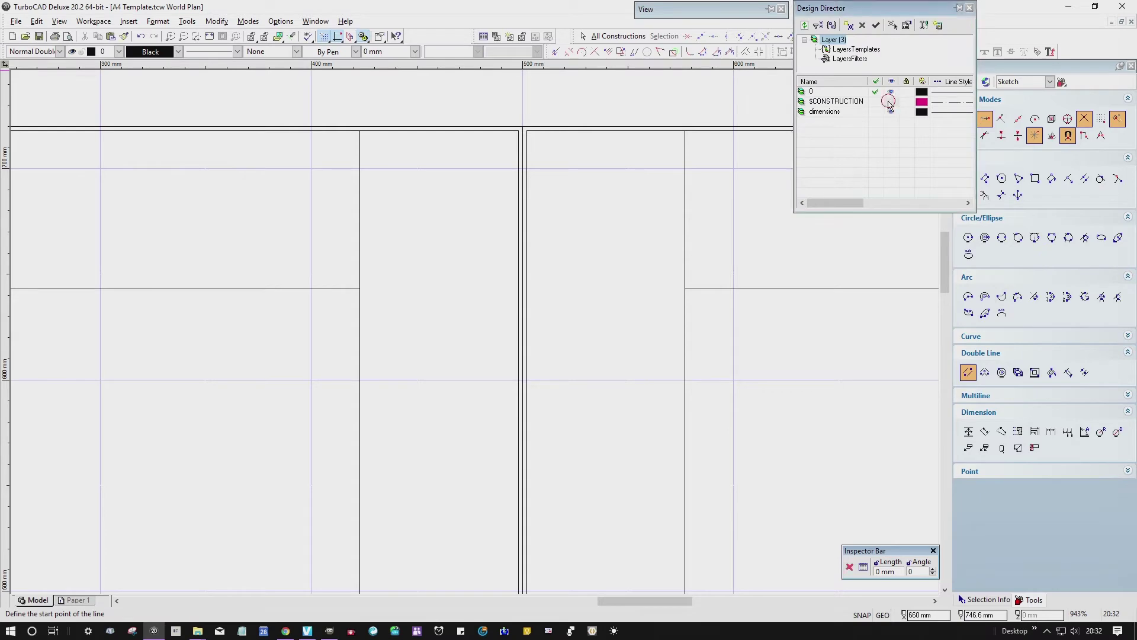
left_click(894, 101)
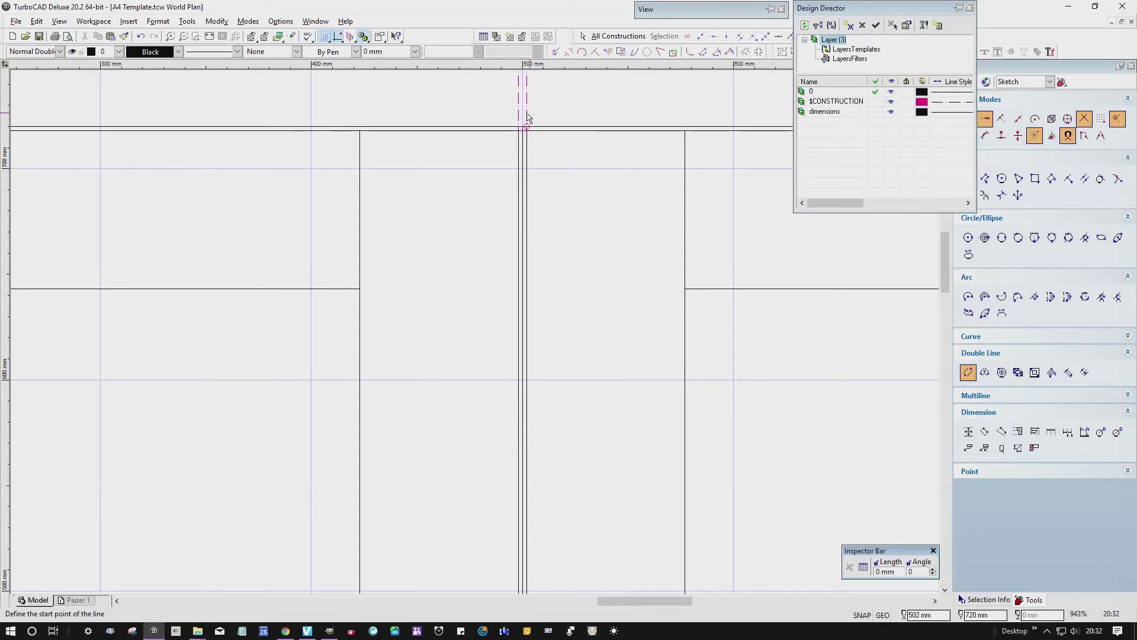
left_click(208, 37)
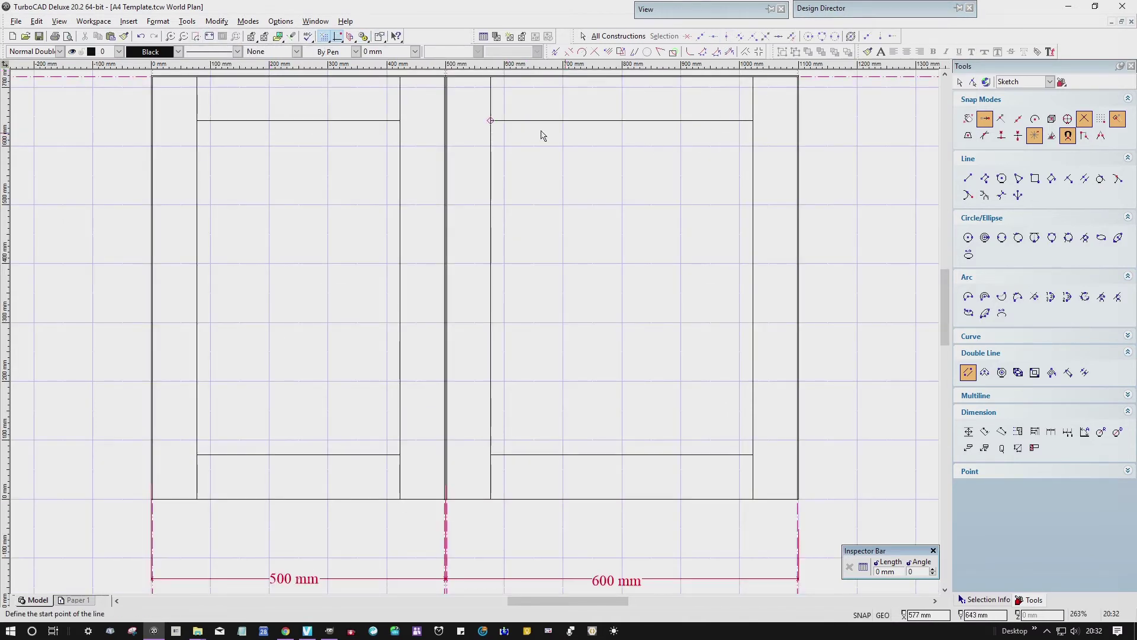
left_click(196, 38)
left_click(184, 37)
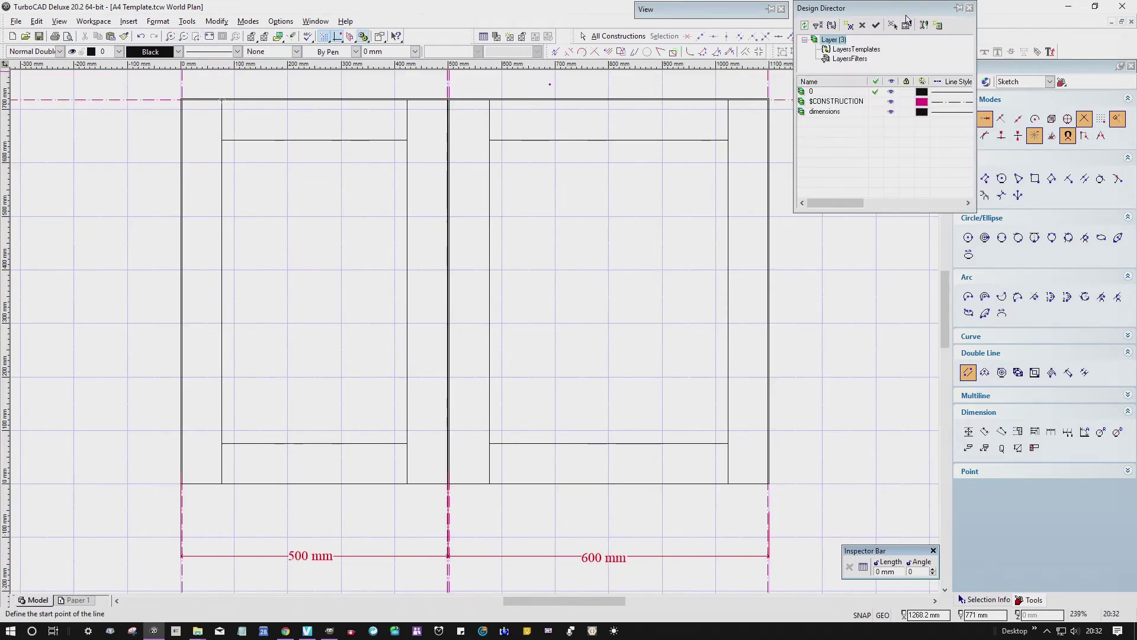
left_click(892, 102)
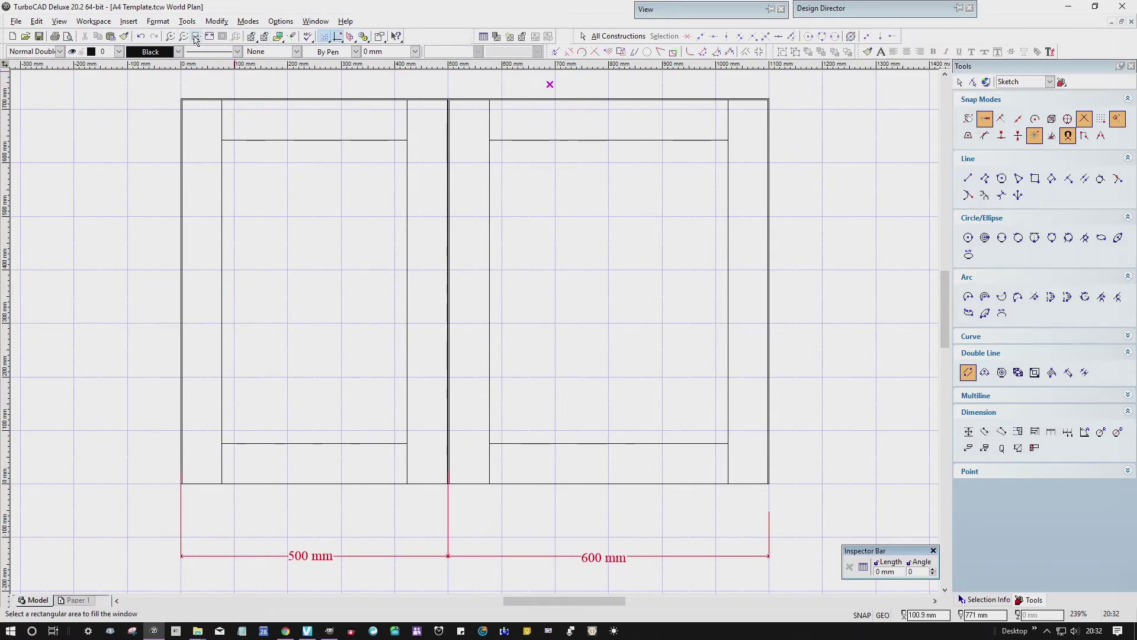
Zoom into the door gap, turn off two snaps, and dimension the top 2 mm gap
left_click(196, 40)
left_click(338, 219)
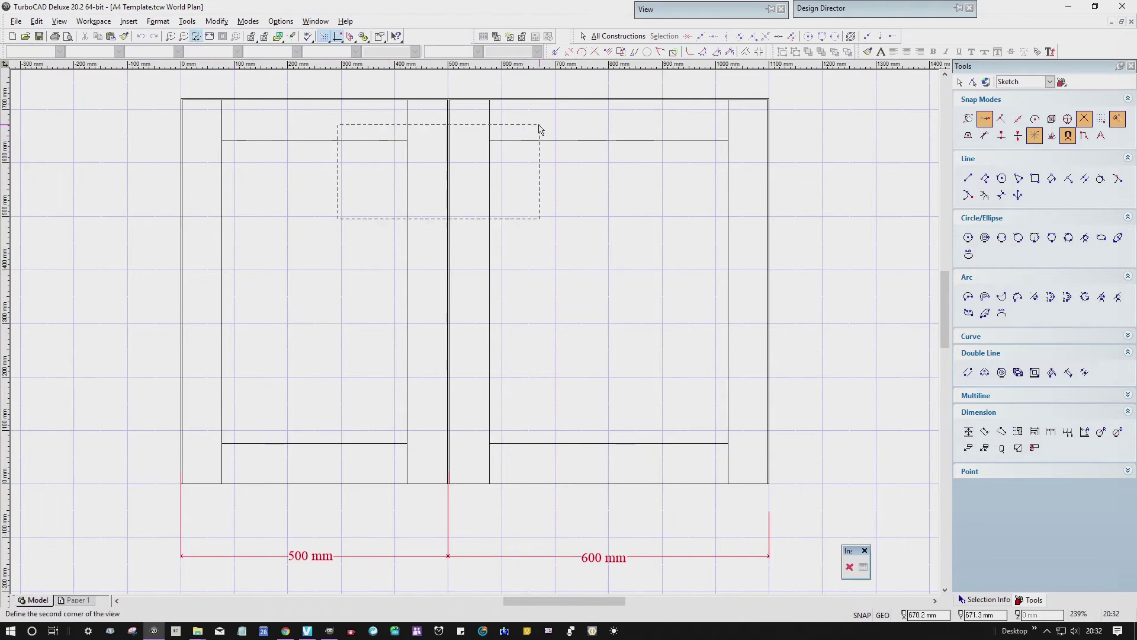
left_click(569, 92)
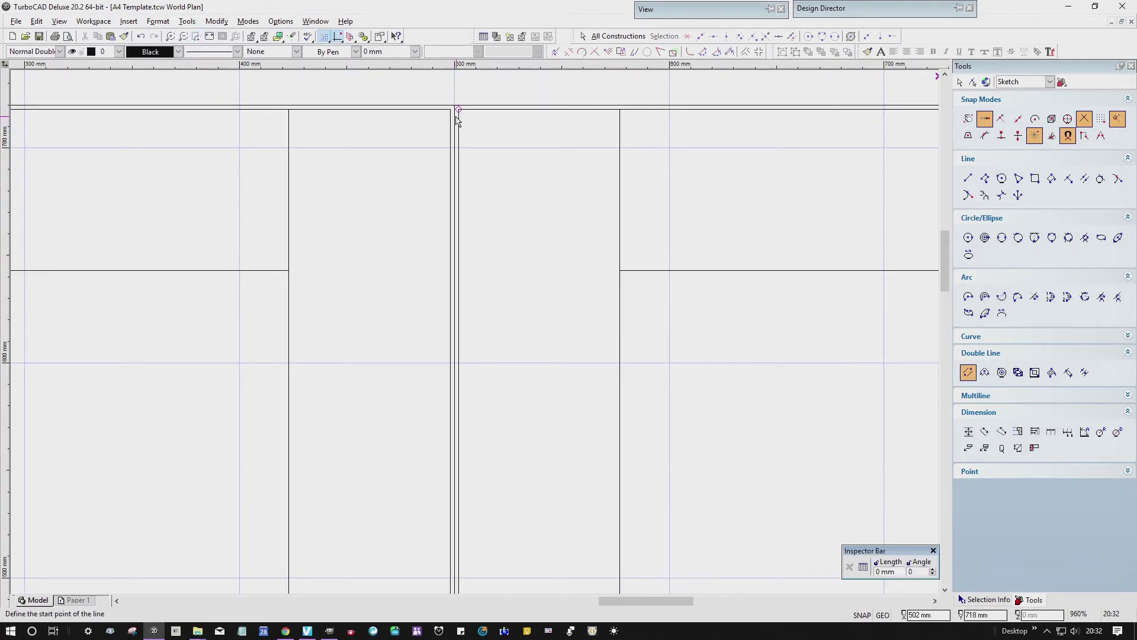
left_click(959, 83)
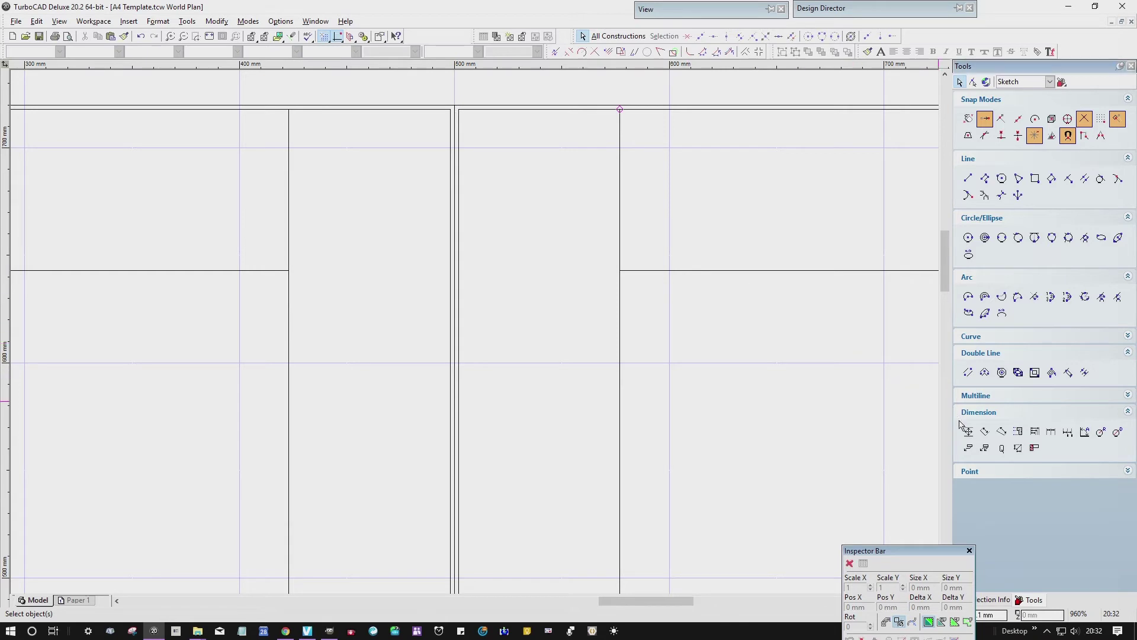
left_click(985, 433)
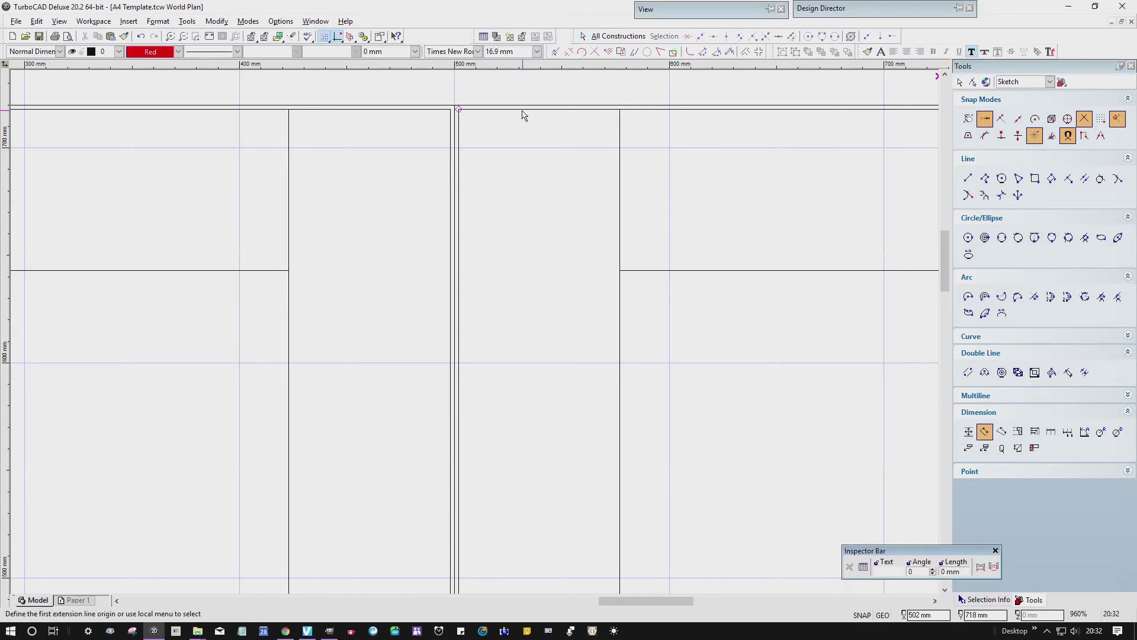
left_click(985, 119)
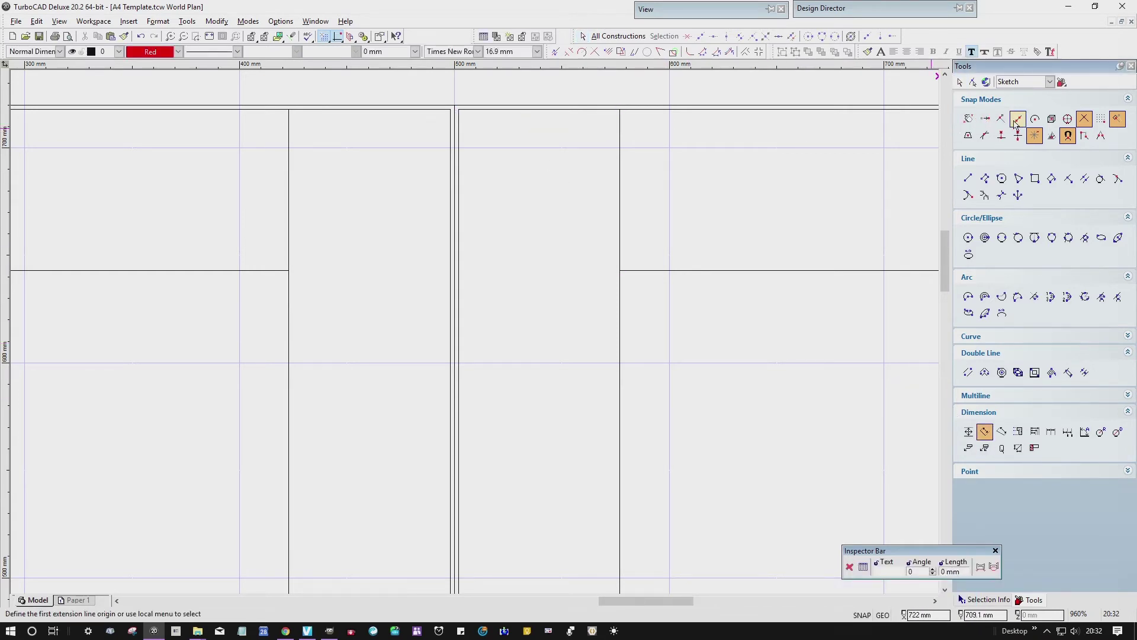
left_click(1084, 119)
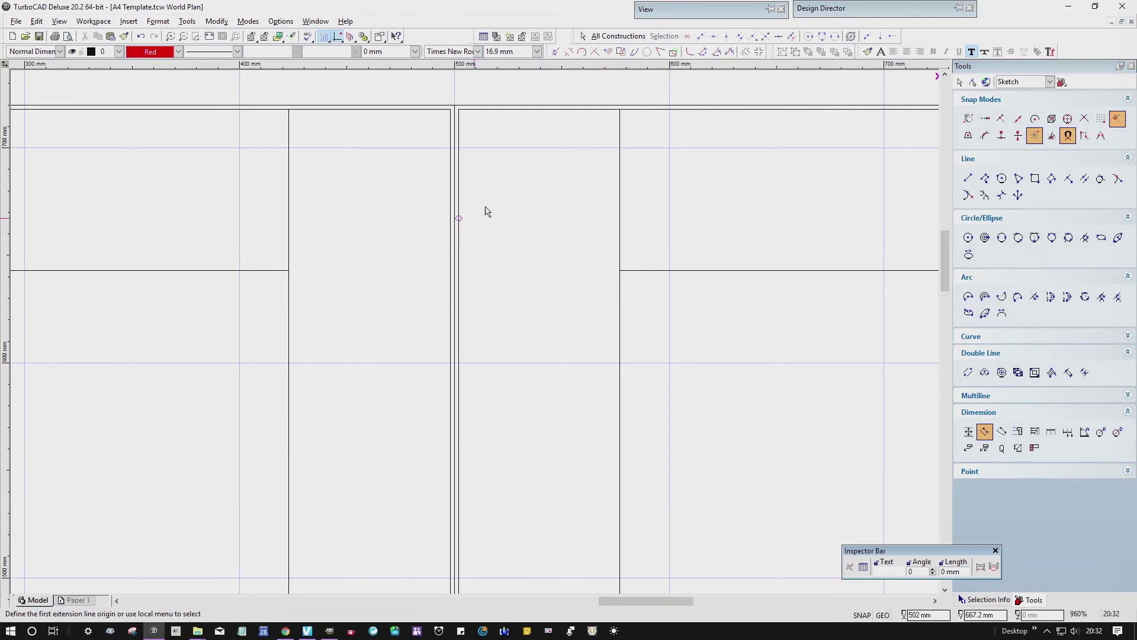
left_click(531, 106)
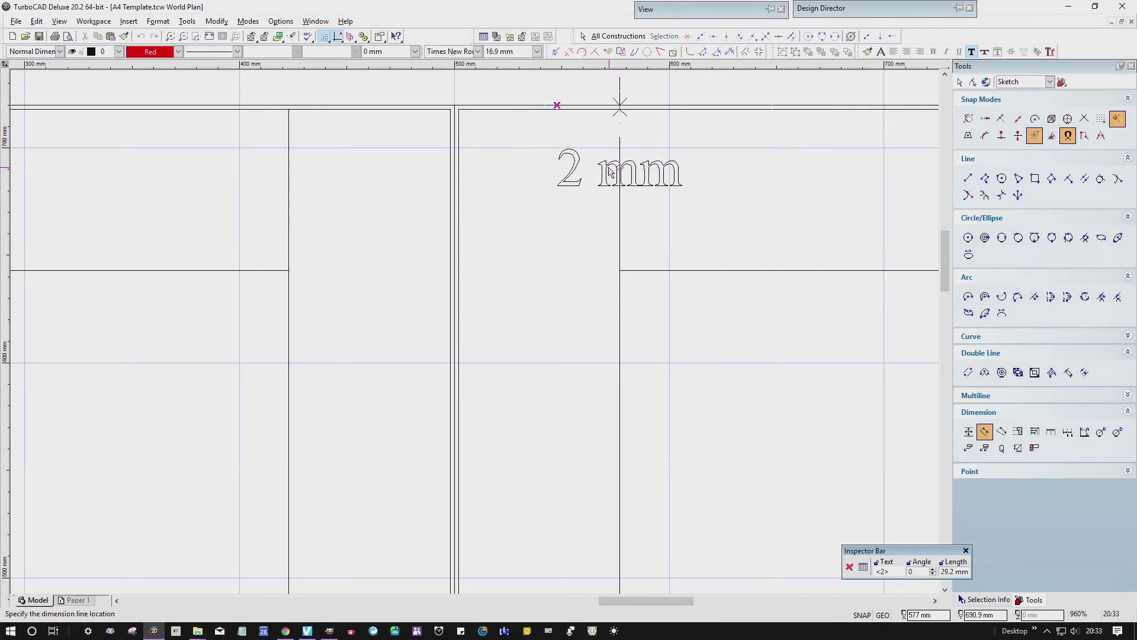
left_click(610, 171)
left_click(610, 171)
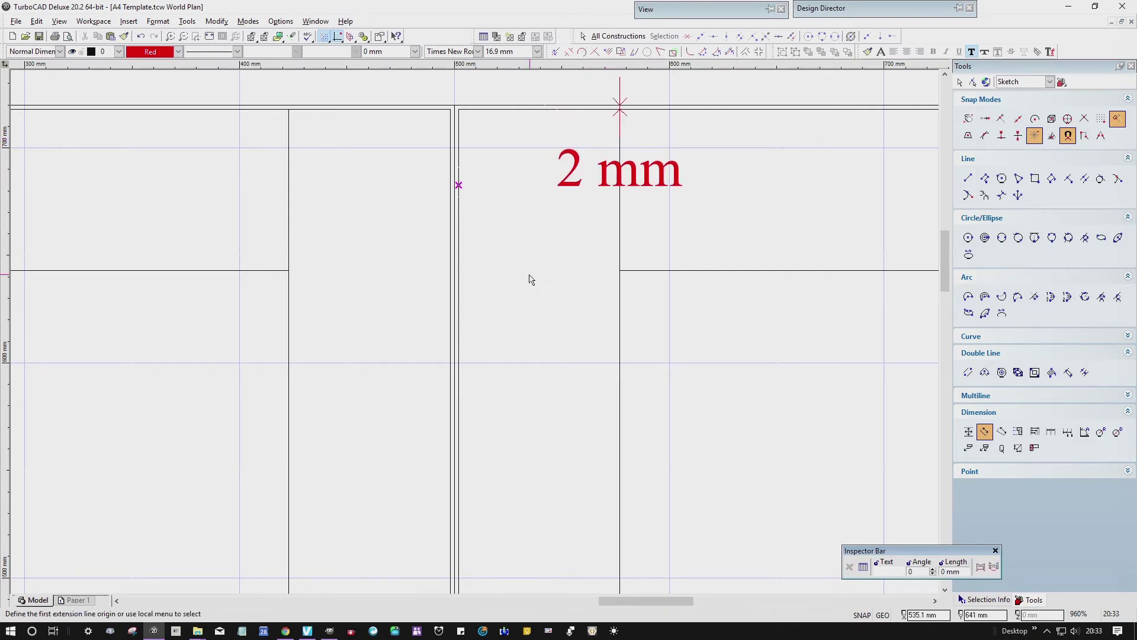
Add the side 2 mm gap and the 4 mm between-door gap dimensions, then Zoom Extents
left_click(450, 276)
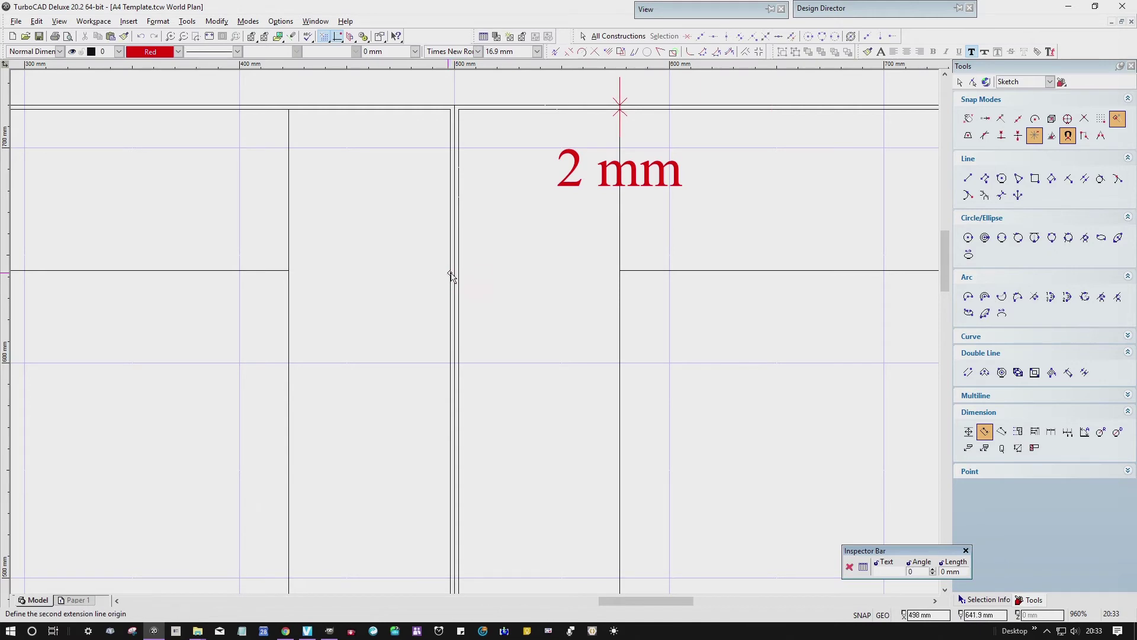
left_click(454, 275)
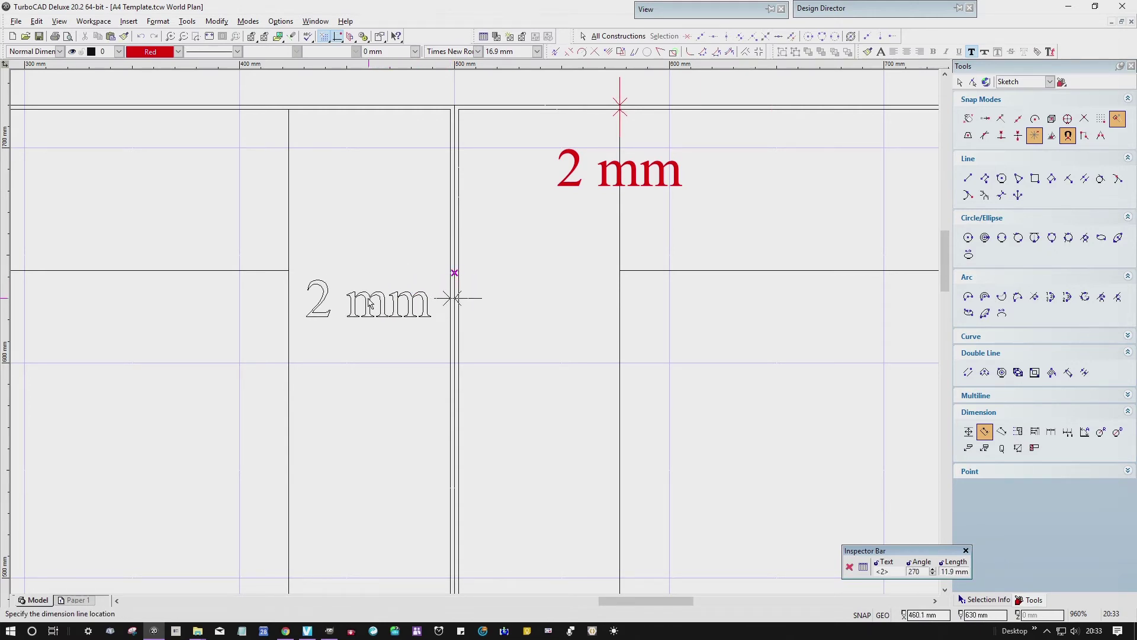
left_click(369, 298)
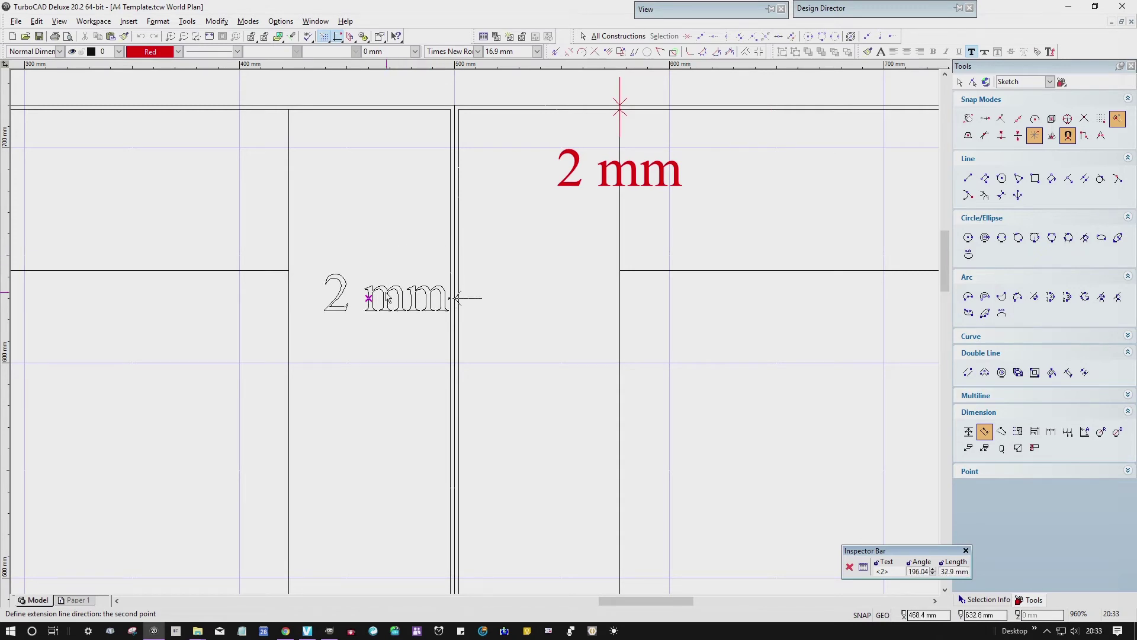
left_click(423, 290)
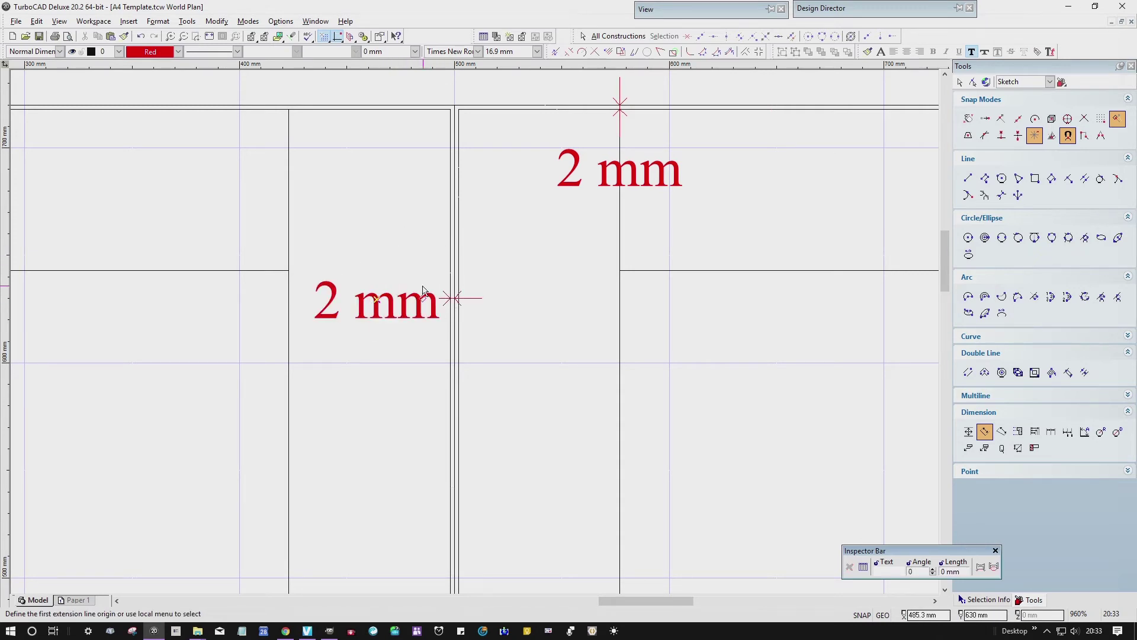
left_click(450, 260)
left_click(459, 258)
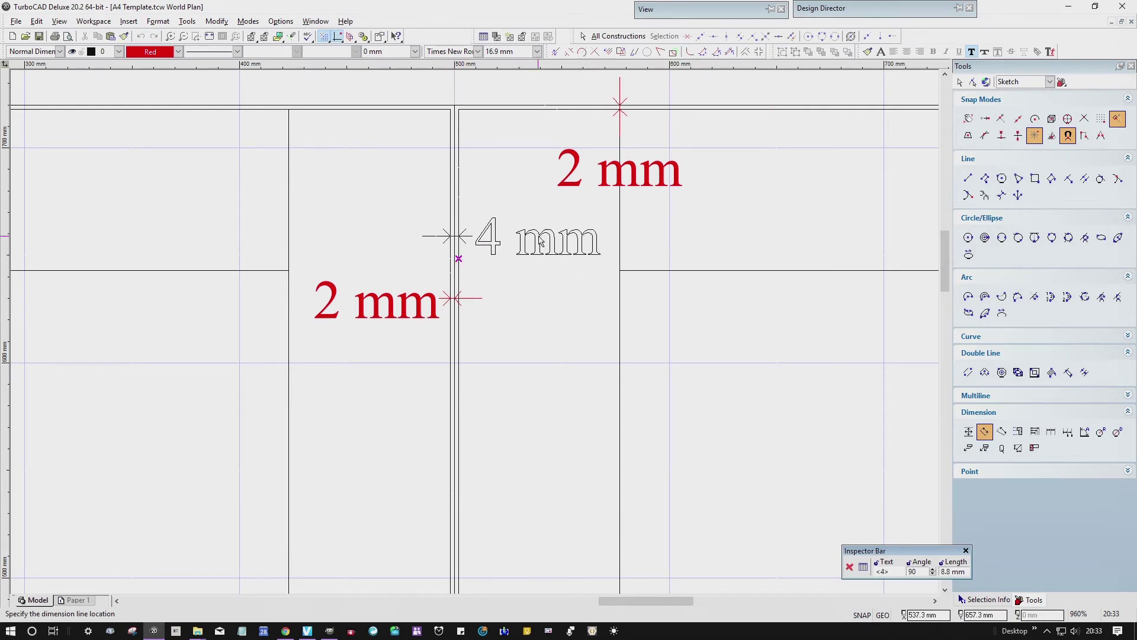
left_click(544, 231)
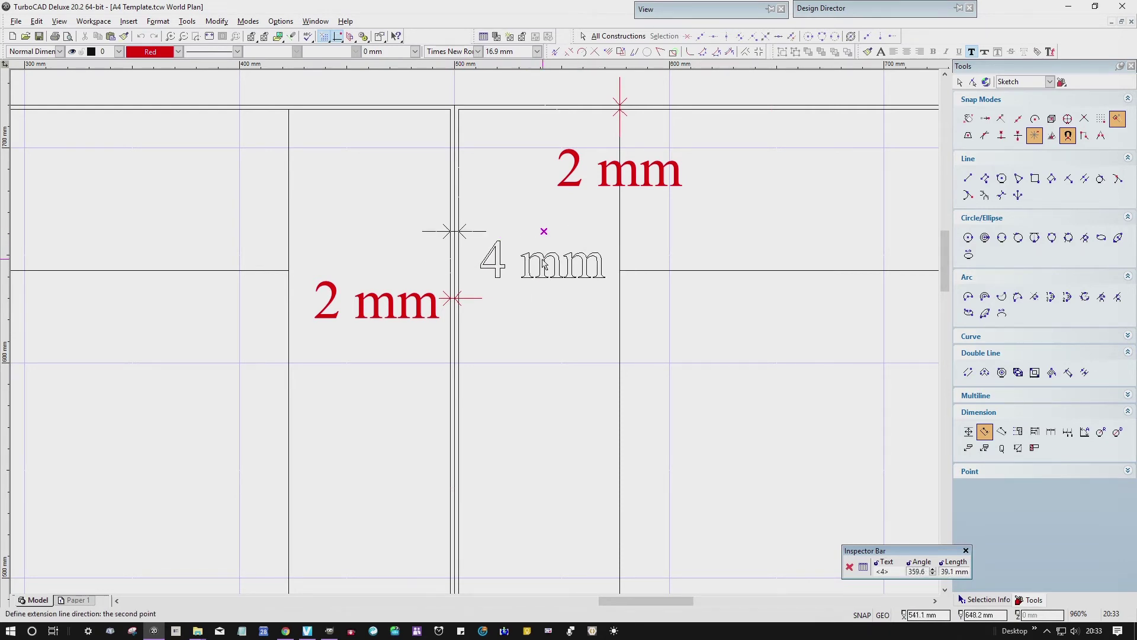
left_click(545, 241)
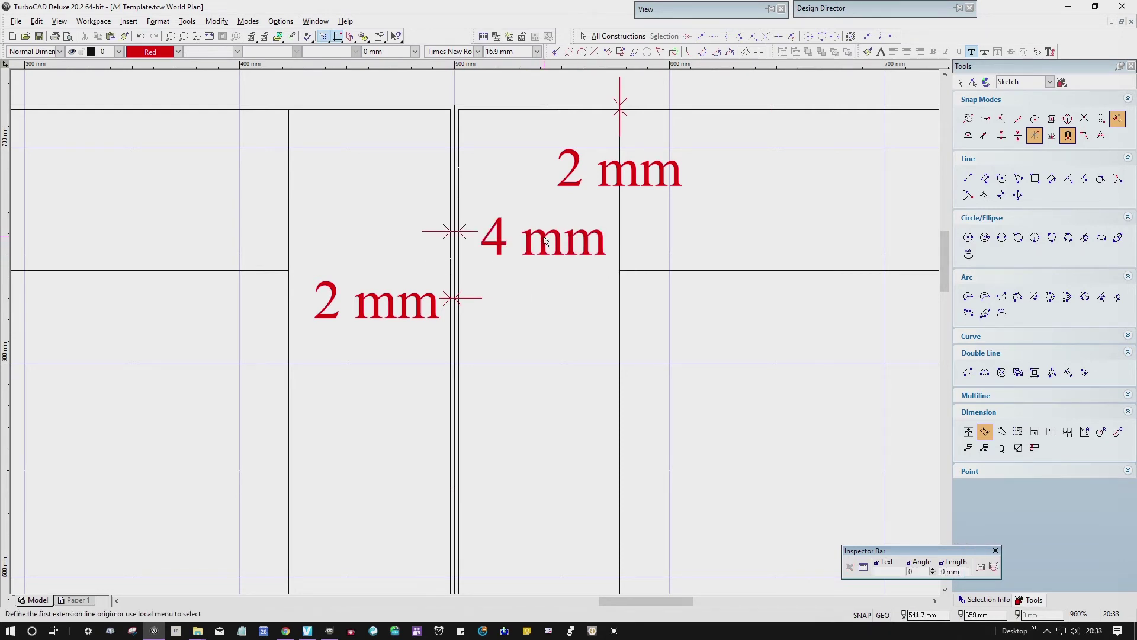
left_click(211, 36)
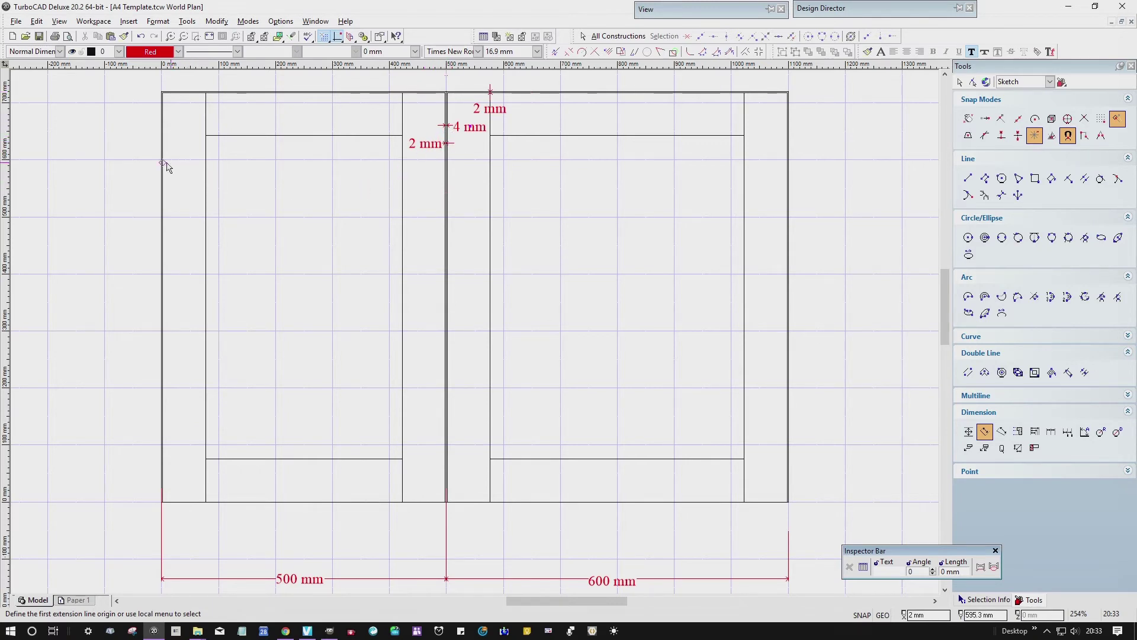
Dimension the 2 mm gap at the left door's outer edge
mouse_move(140, 203)
left_mouse_down()
mouse_move(231, 106)
mouse_move(254, 106)
left_mouse_up()
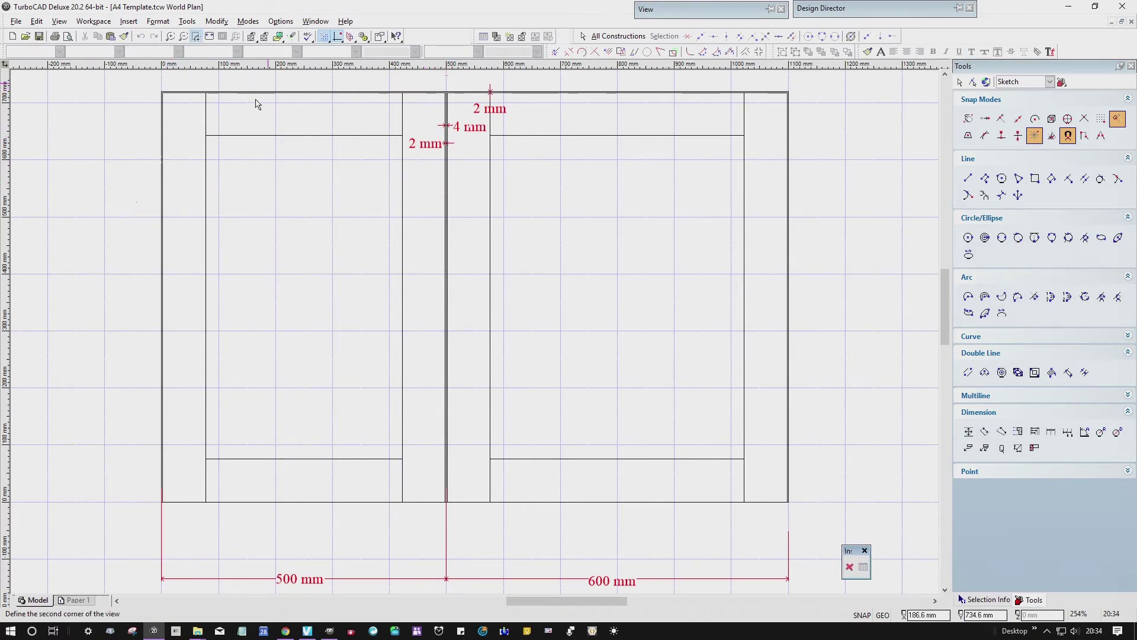
left_click(298, 239)
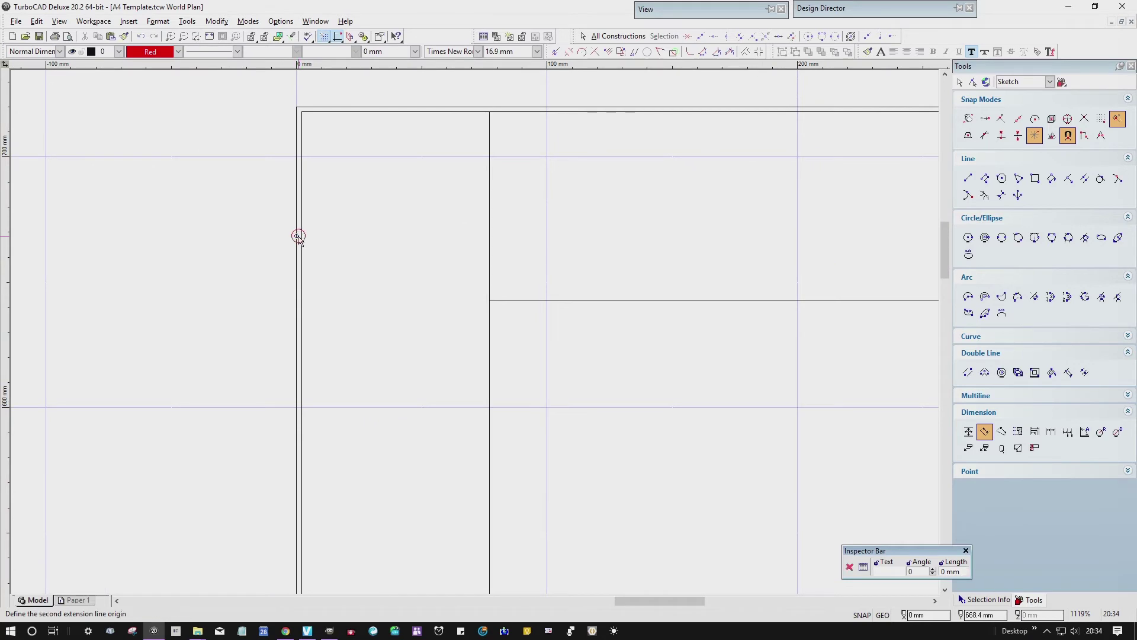
left_click(301, 237)
left_click(414, 199)
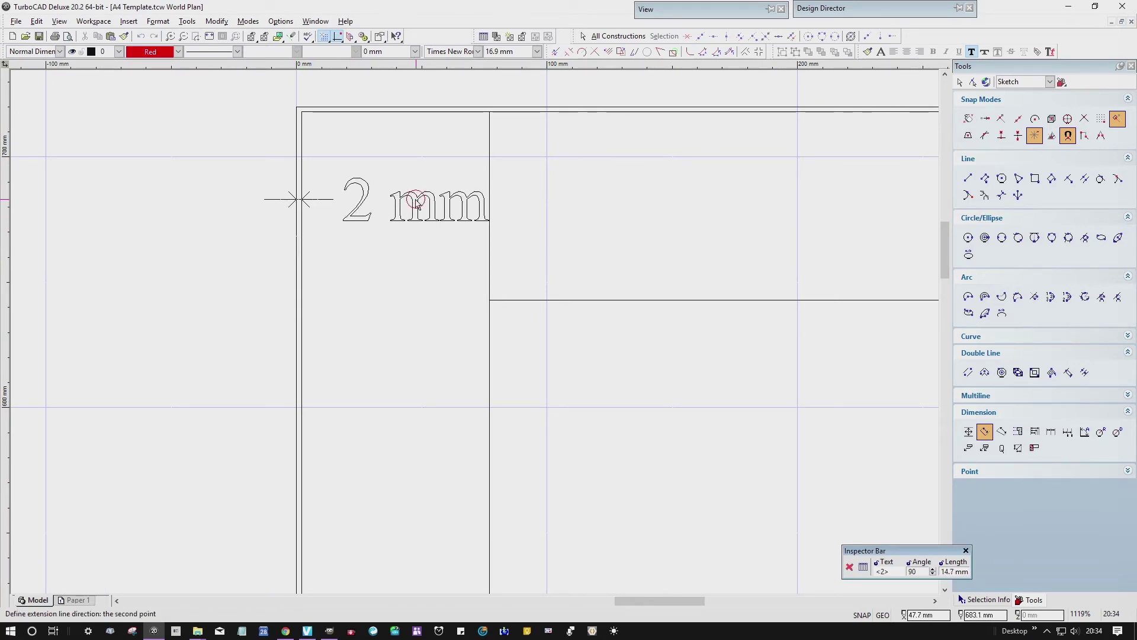
left_click(264, 36)
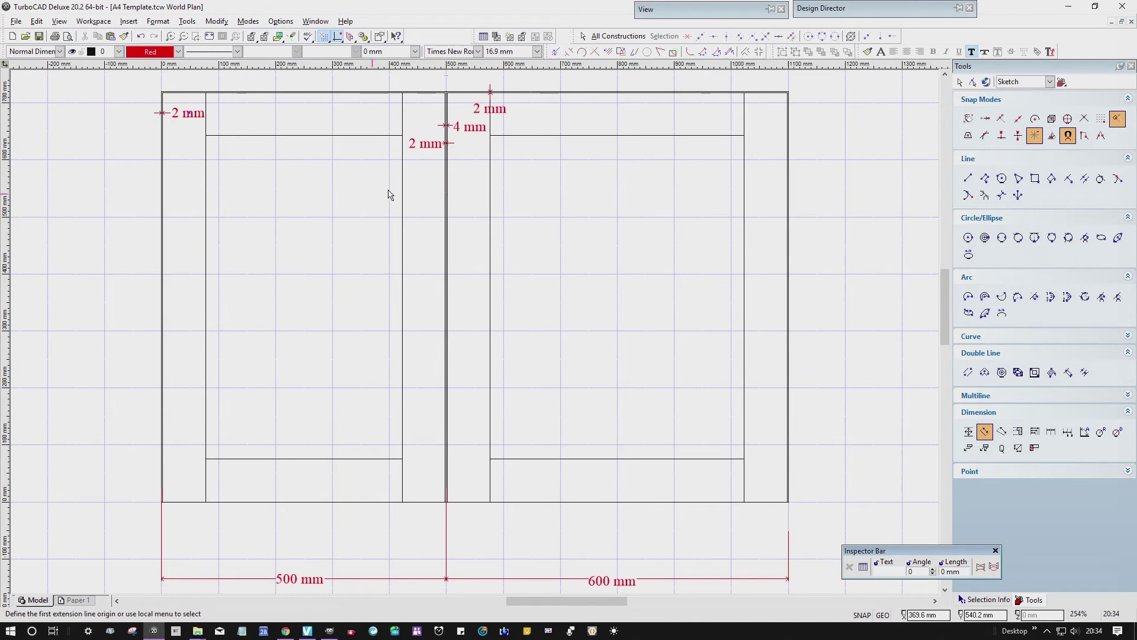
Dimension the 2 mm gap at the right door's outer wall
left_click(784, 147)
key("Escape")
left_click(196, 36)
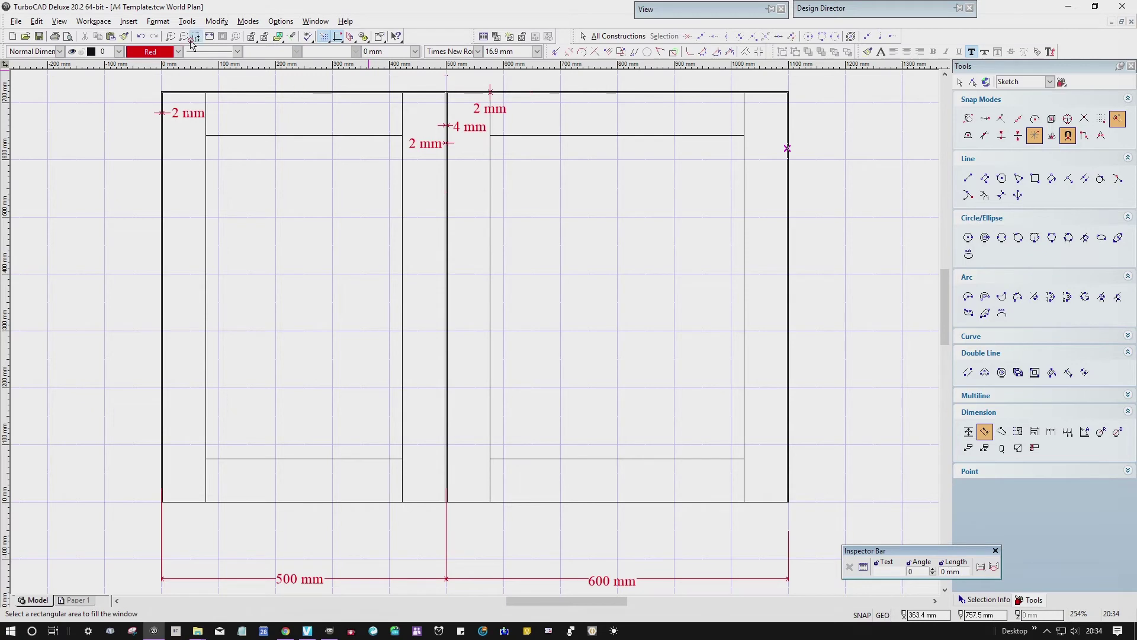
left_click(753, 173)
left_click(814, 131)
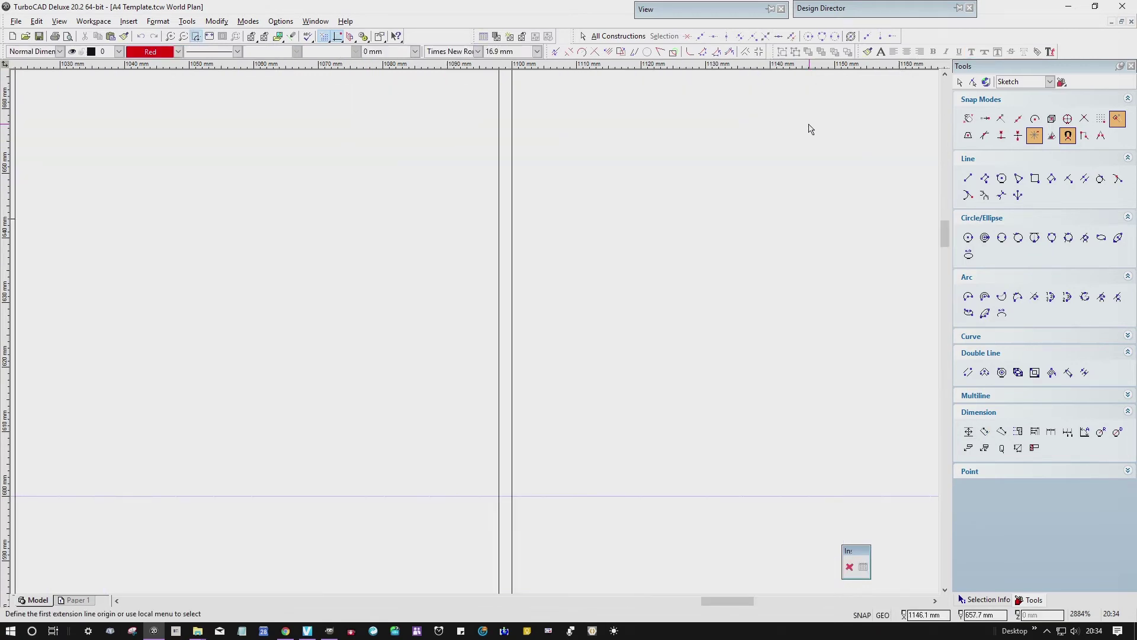
left_click(497, 177)
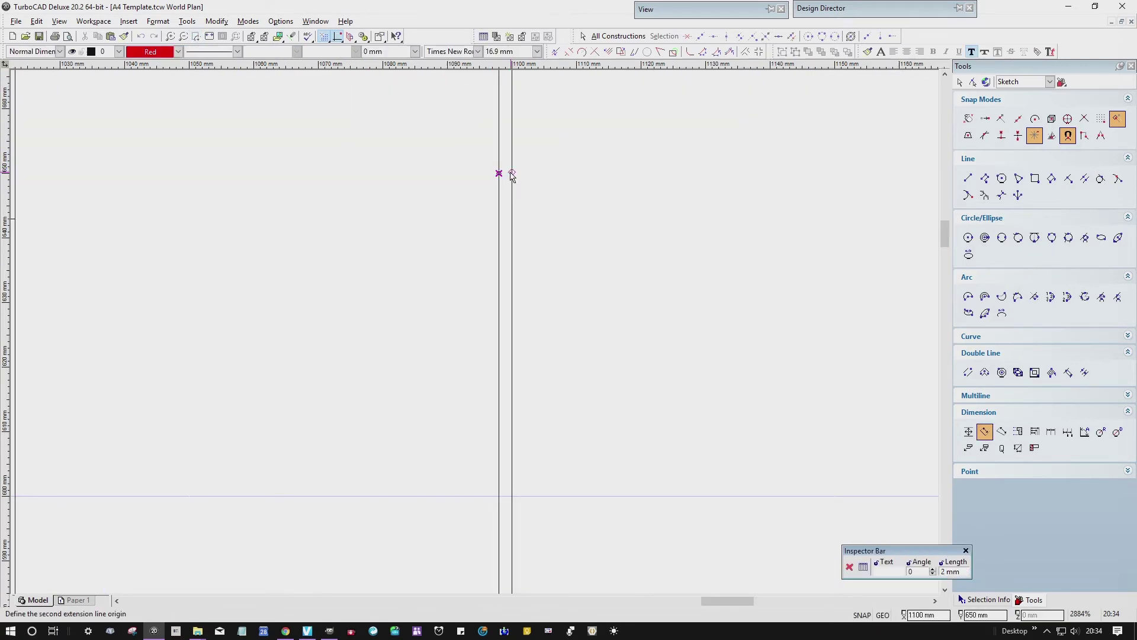
left_click(511, 173)
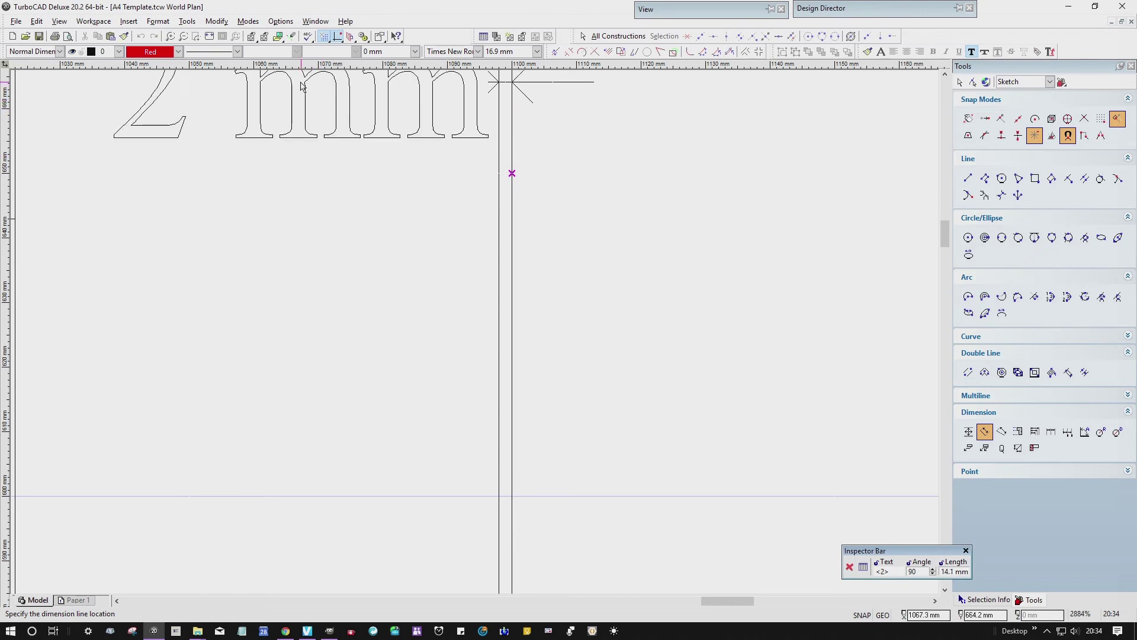
left_click(264, 37)
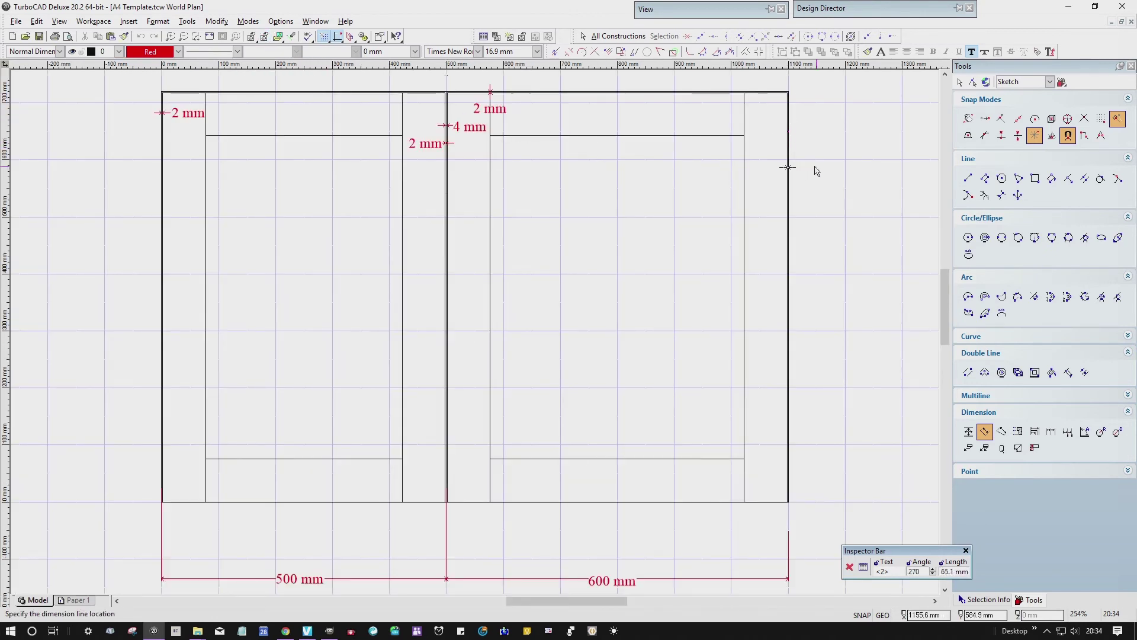
left_click(765, 146)
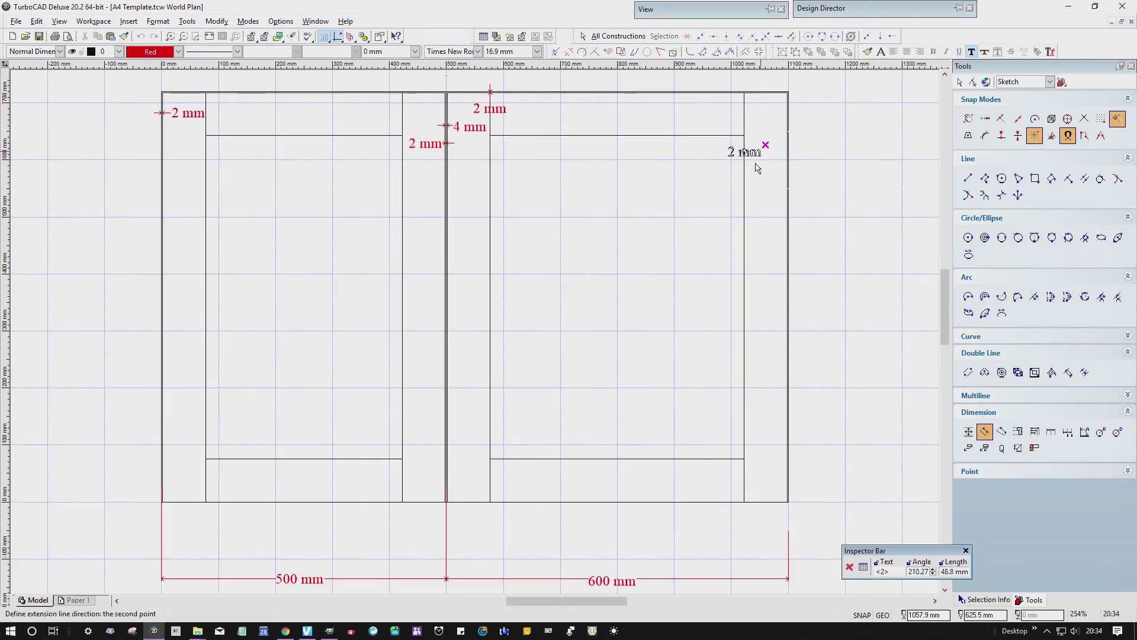
left_click(760, 151)
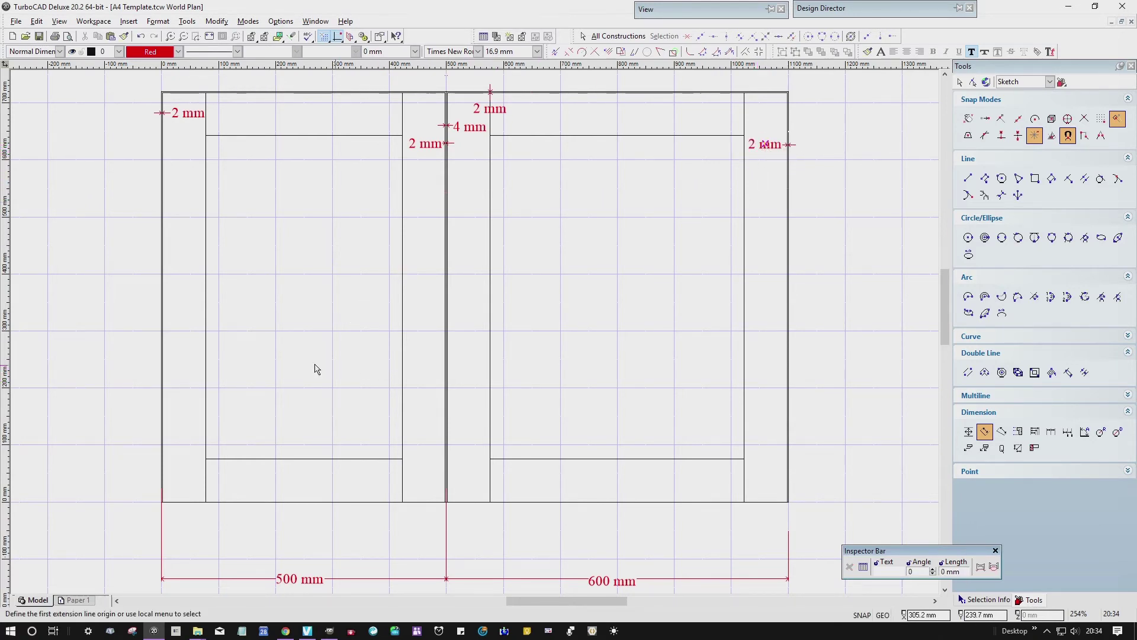
left_click(162, 474)
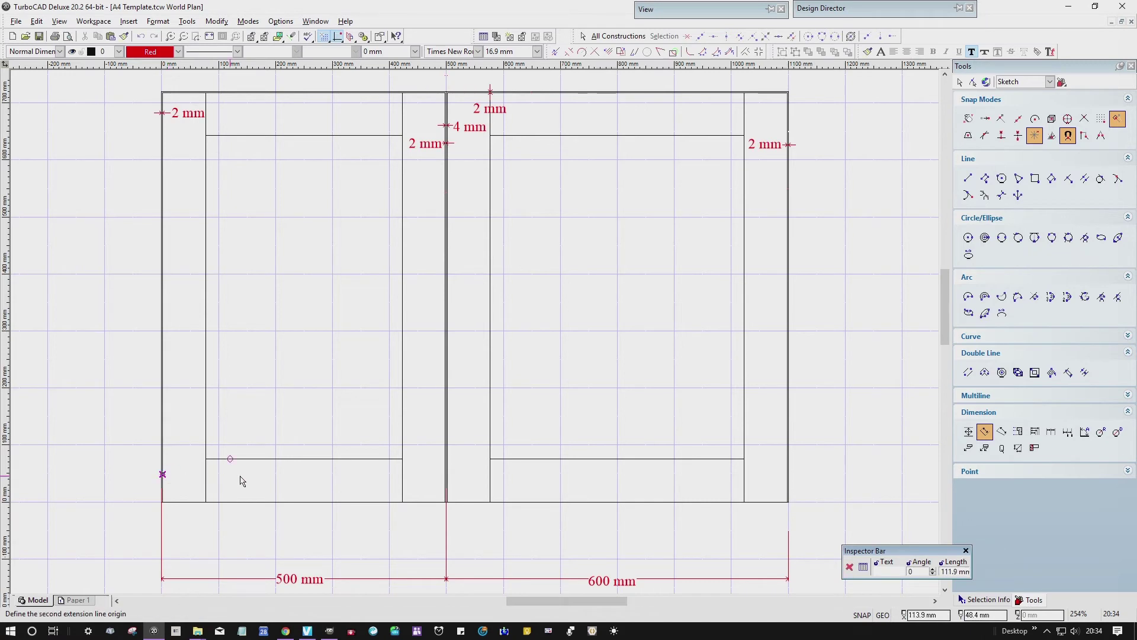
Place the 496 mm width dimension over the left door and the 596 mm one over the right door
left_click(445, 490)
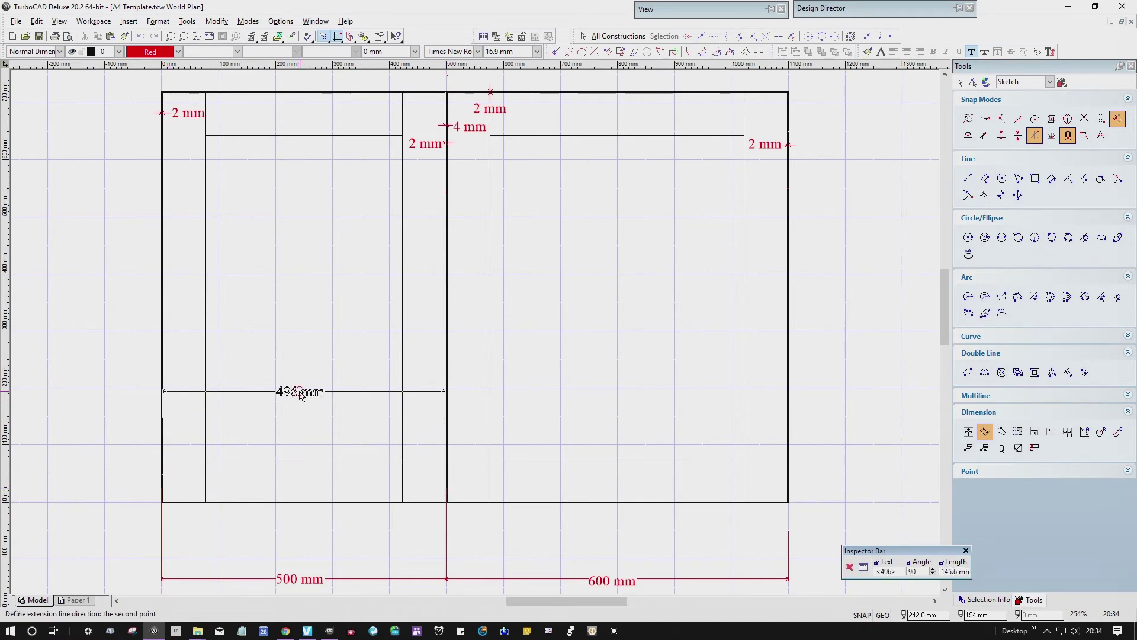
left_click(311, 393)
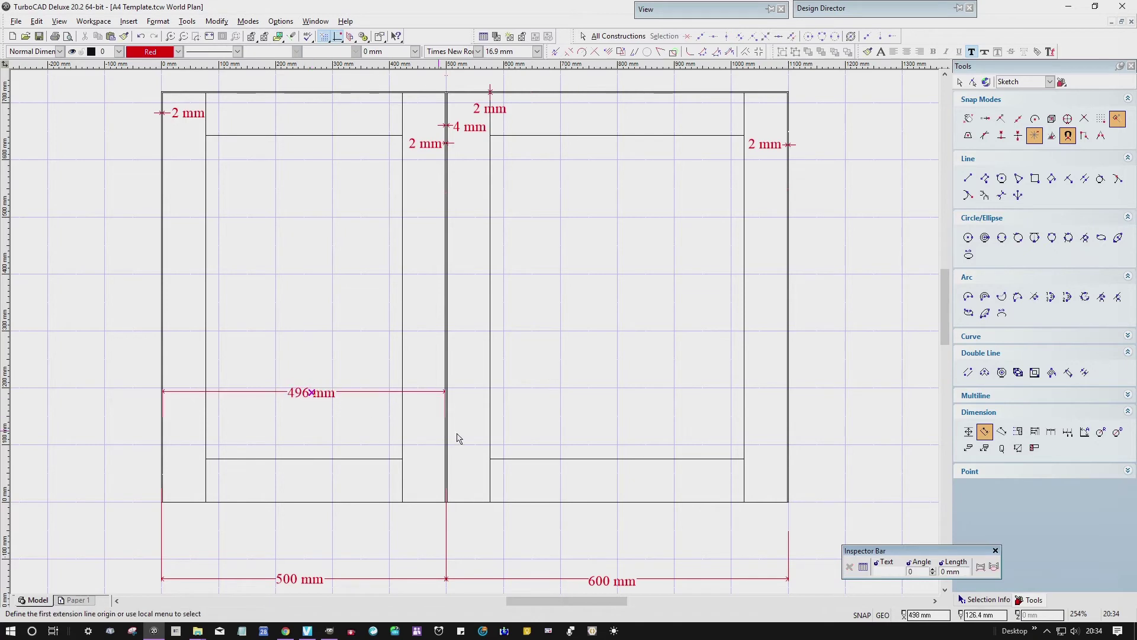
left_click(448, 421)
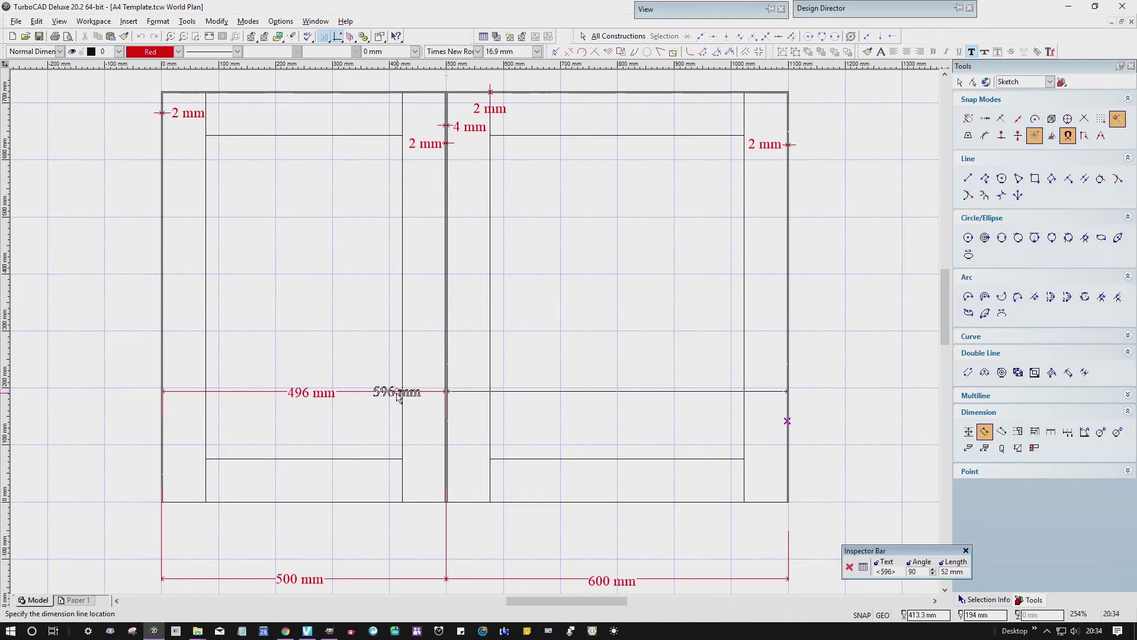
left_click(640, 392)
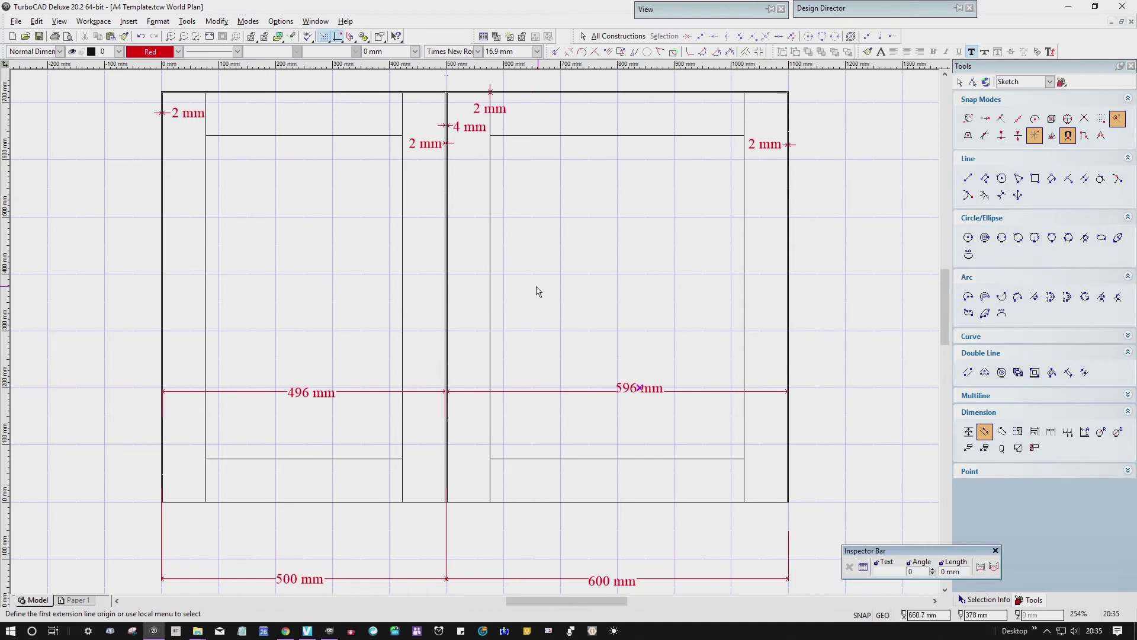
left_click(37, 21)
mouse_move(59, 21)
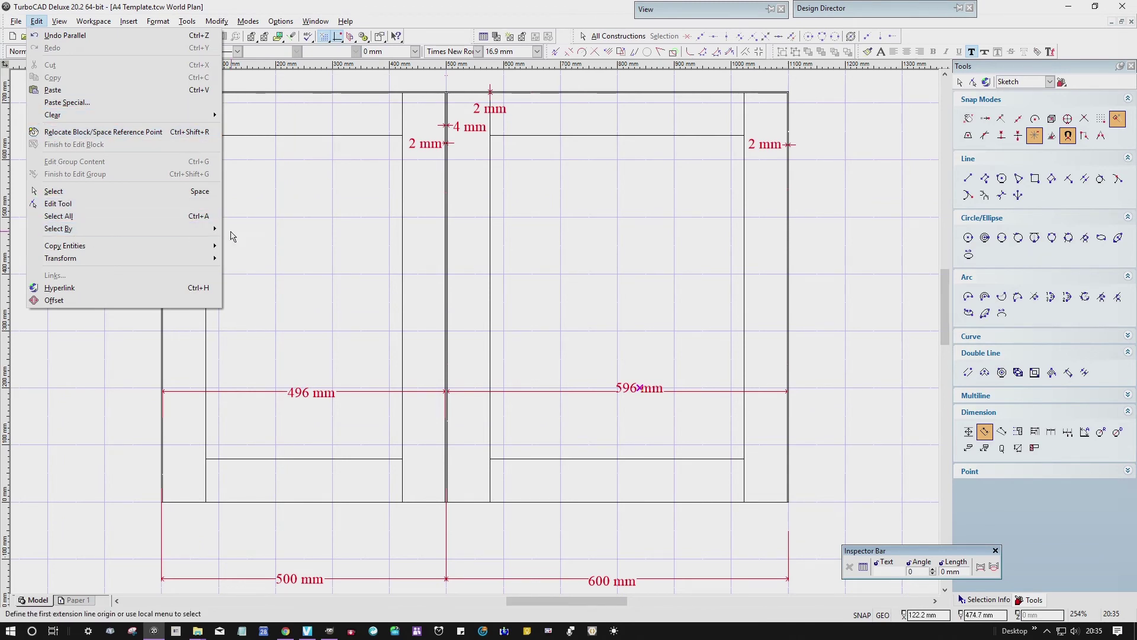
Select all Double Line entities, the door outlines, using Select By Entity Type
mouse_move(202, 230)
left_click(260, 229)
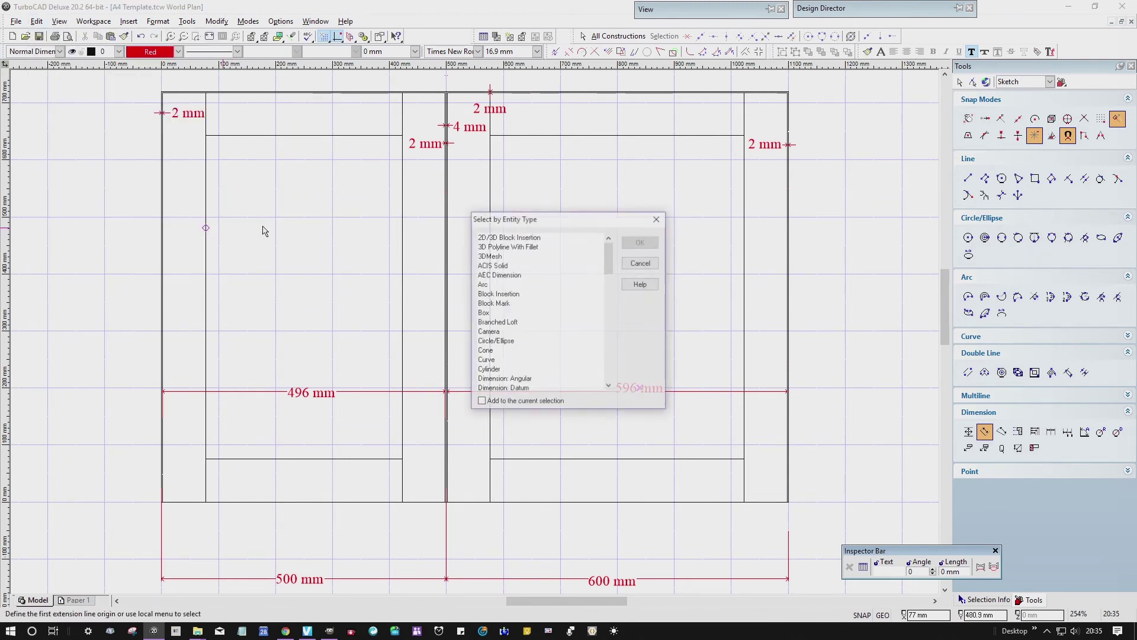
scroll(551, 295, "down", 3)
scroll(551, 295, "down", 2)
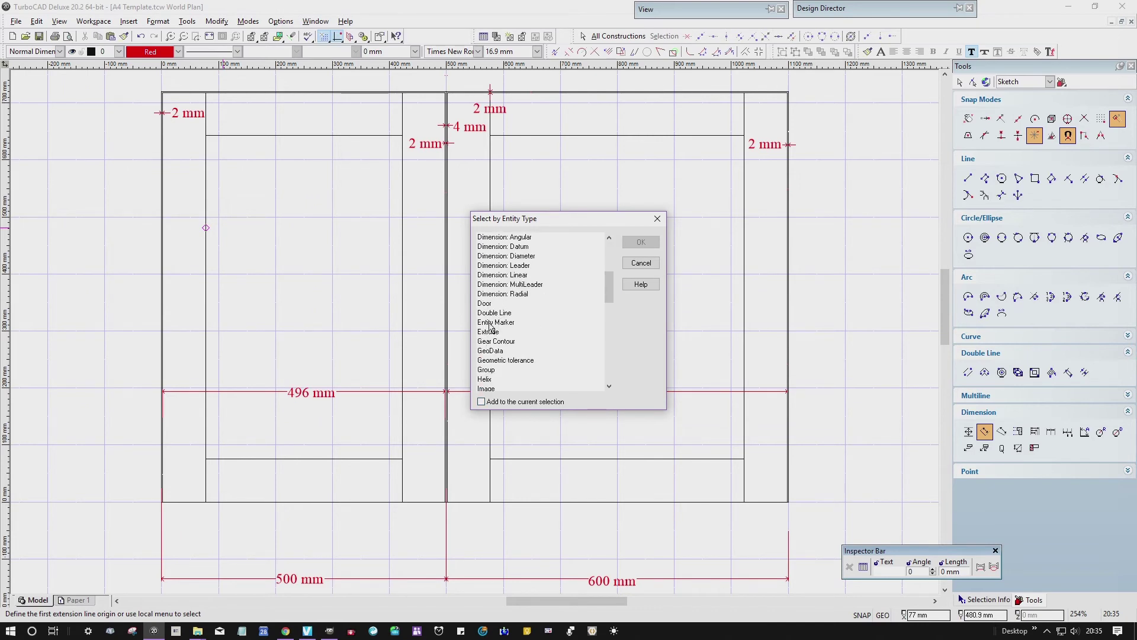
left_click(489, 314)
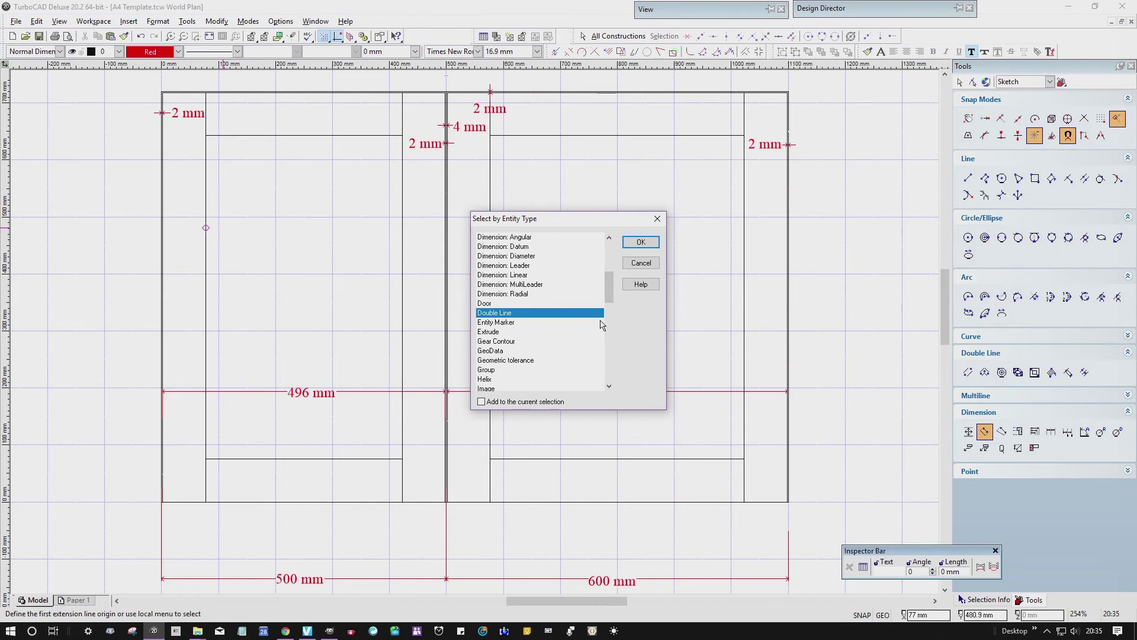
left_click(641, 242)
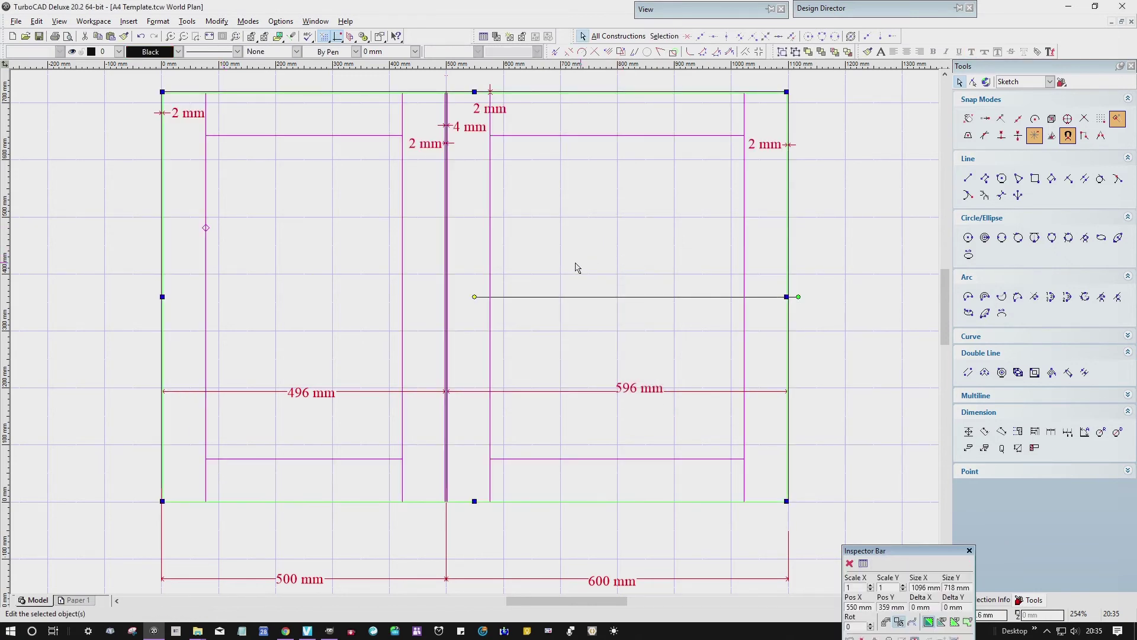
Give the selected door outlines a Solid brush pattern in Dim Gray, then deselect
left_click(289, 54)
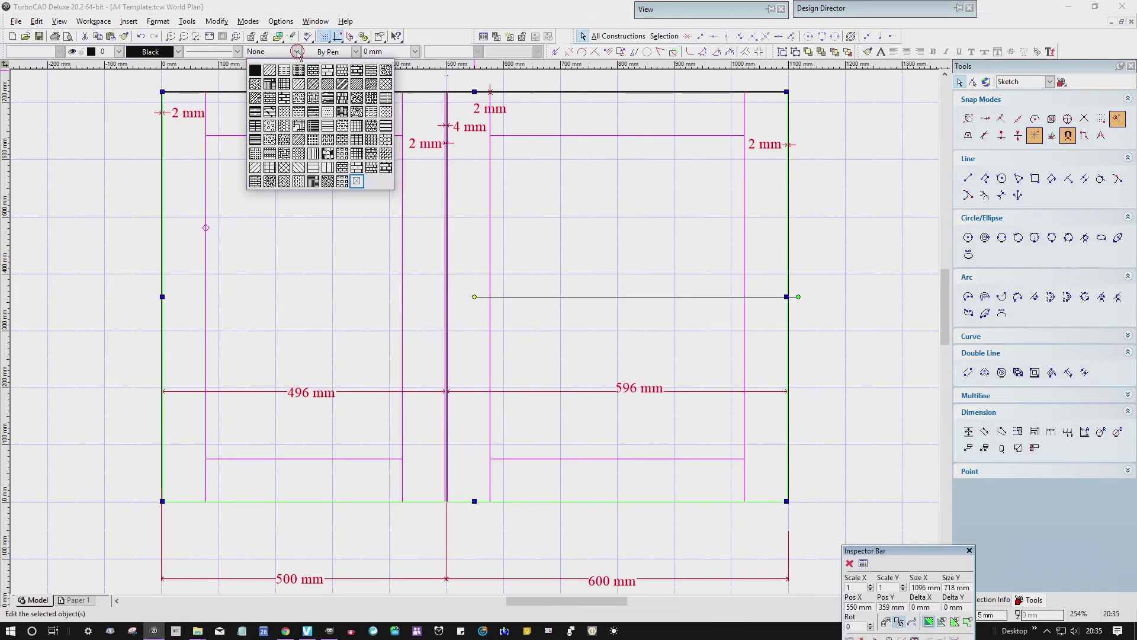
left_click(254, 71)
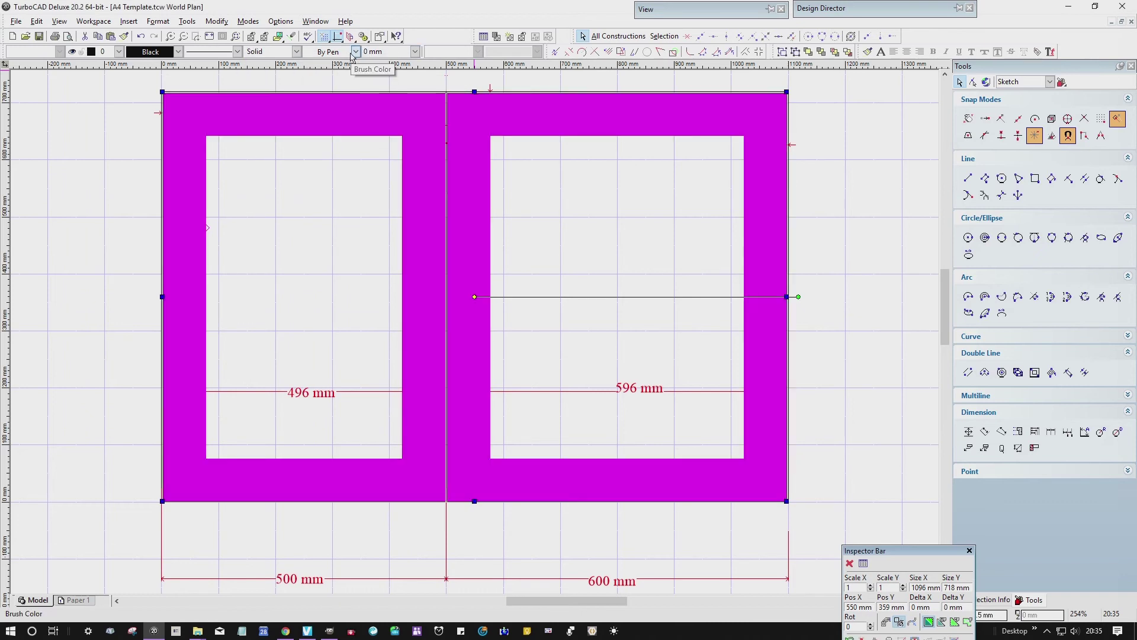
left_click(356, 52)
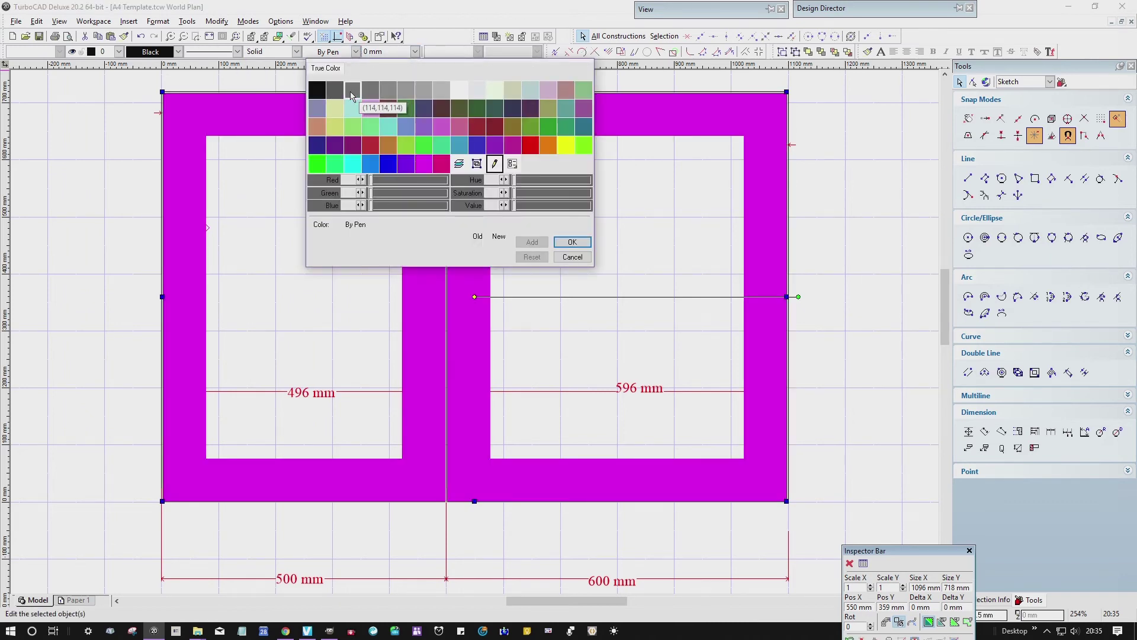
left_click(335, 91)
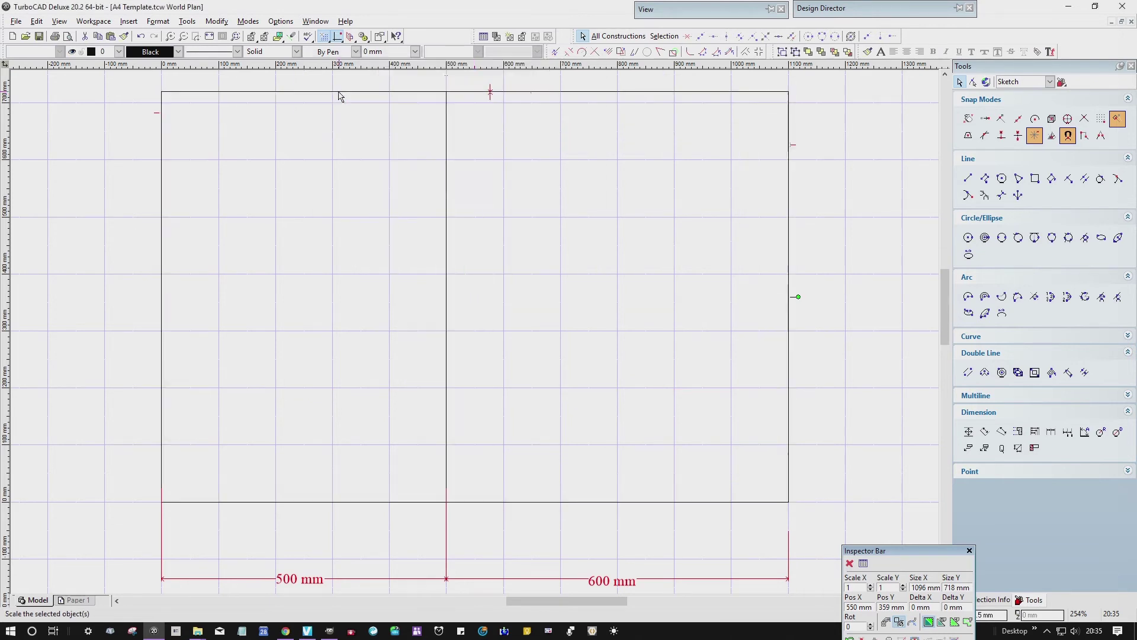
left_click(902, 215)
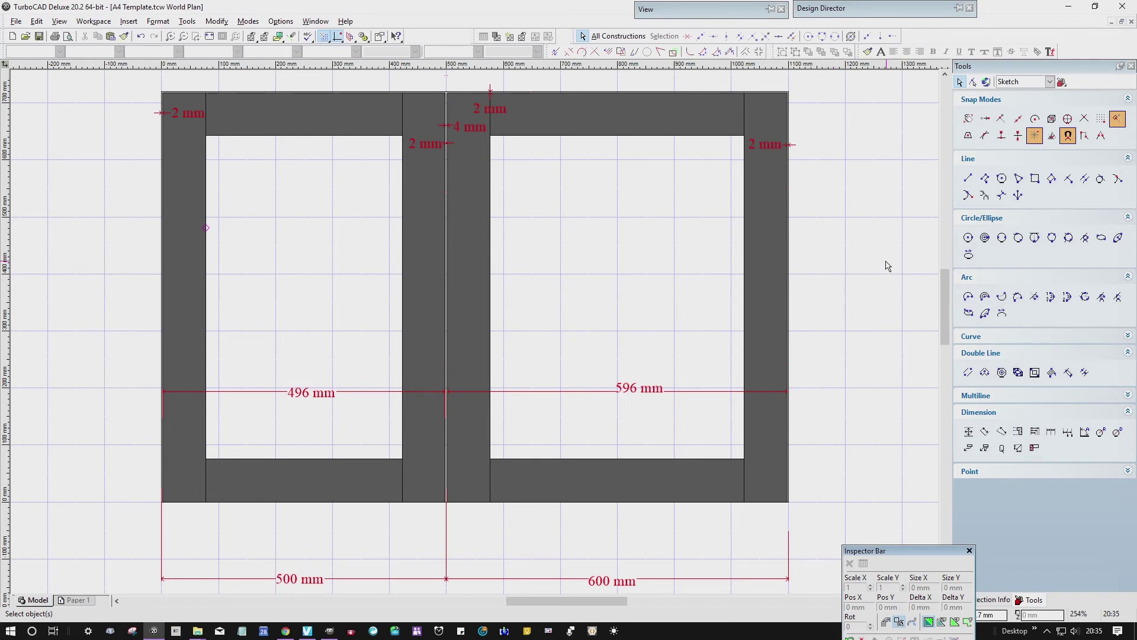
left_click(1018, 178)
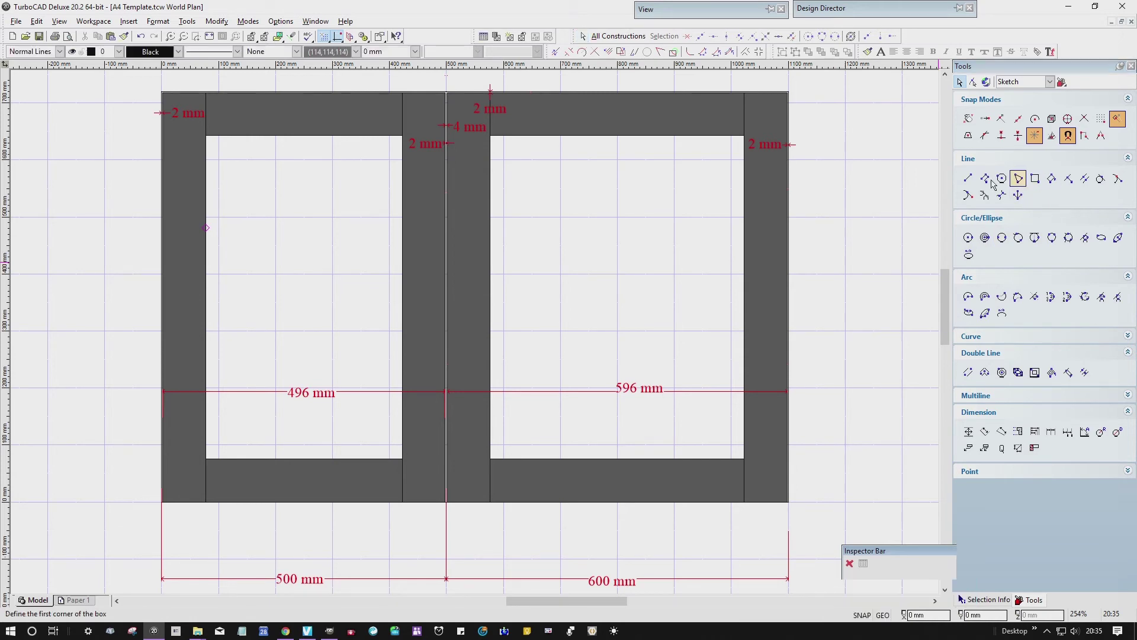
Turn on intersection and midpoint snaps and draw a solid-filled box over the left panel
left_click(296, 52)
left_click(257, 70)
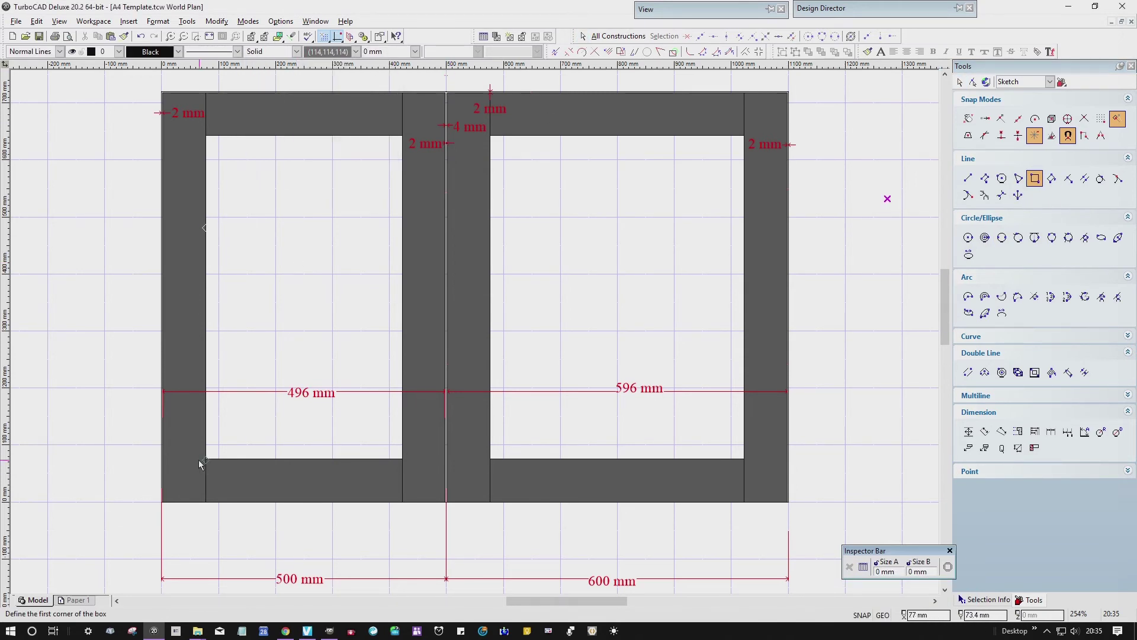
left_click(1084, 119)
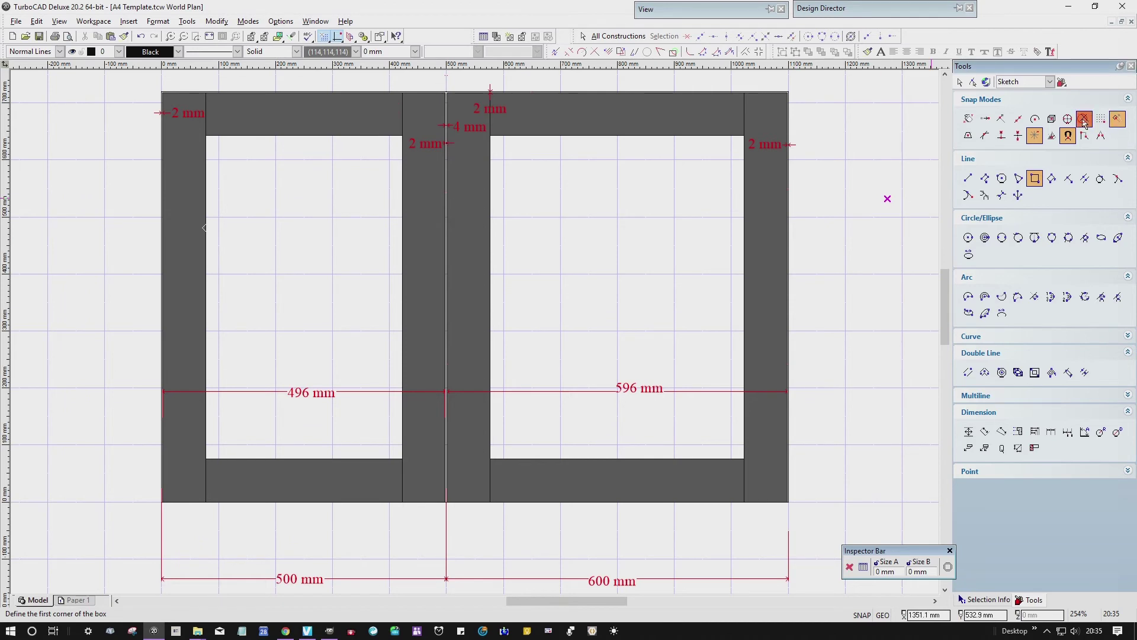
left_click(985, 119)
left_click(211, 456)
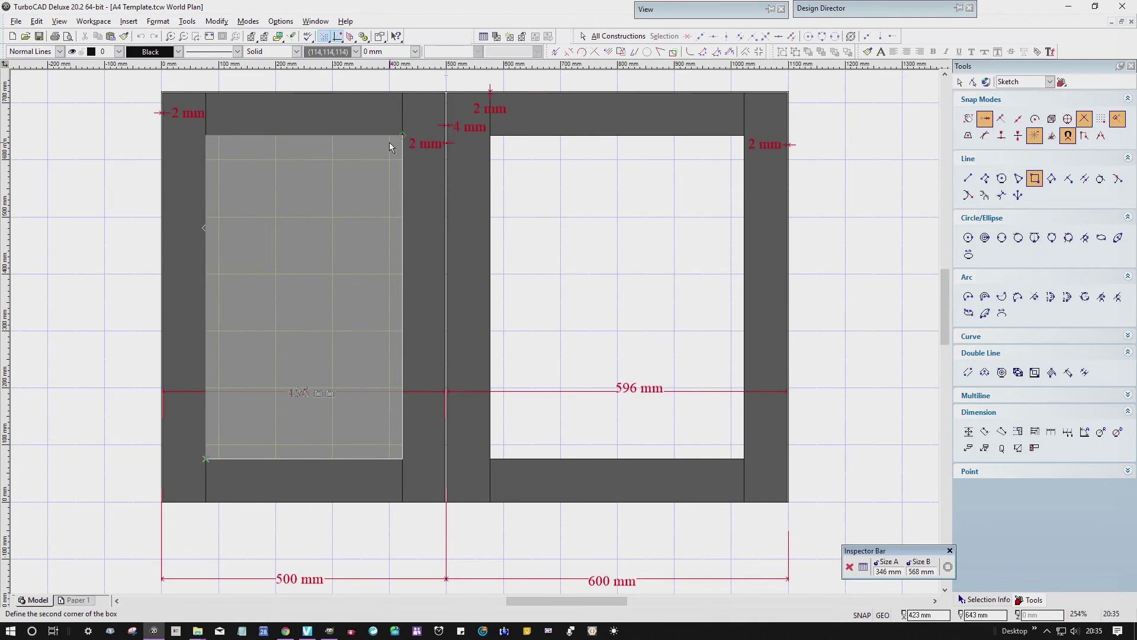
left_click(390, 142)
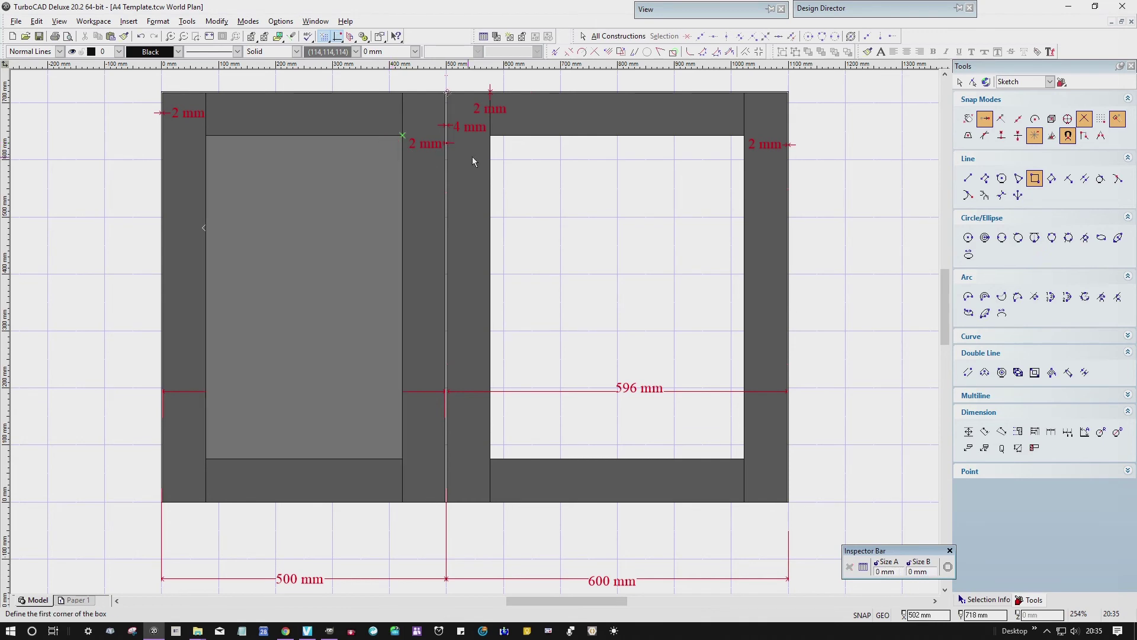
Set the fill colour to Dim Gray and draw boxes covering the left and right door panels
left_click(357, 52)
left_click(334, 90)
left_click(225, 444)
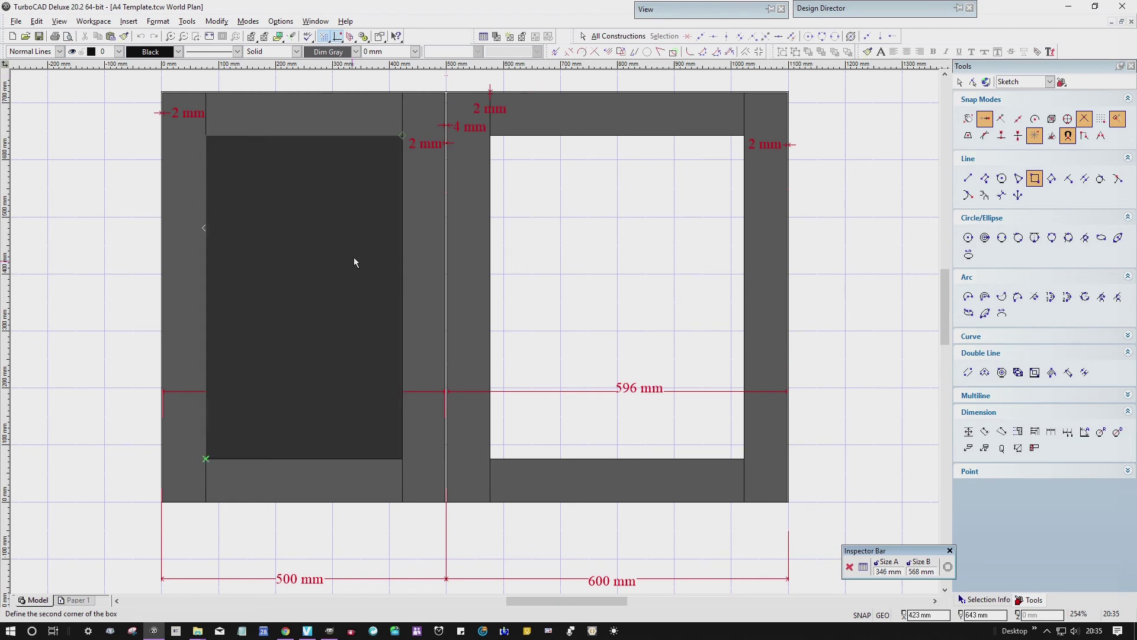
left_click(386, 186)
left_click(497, 145)
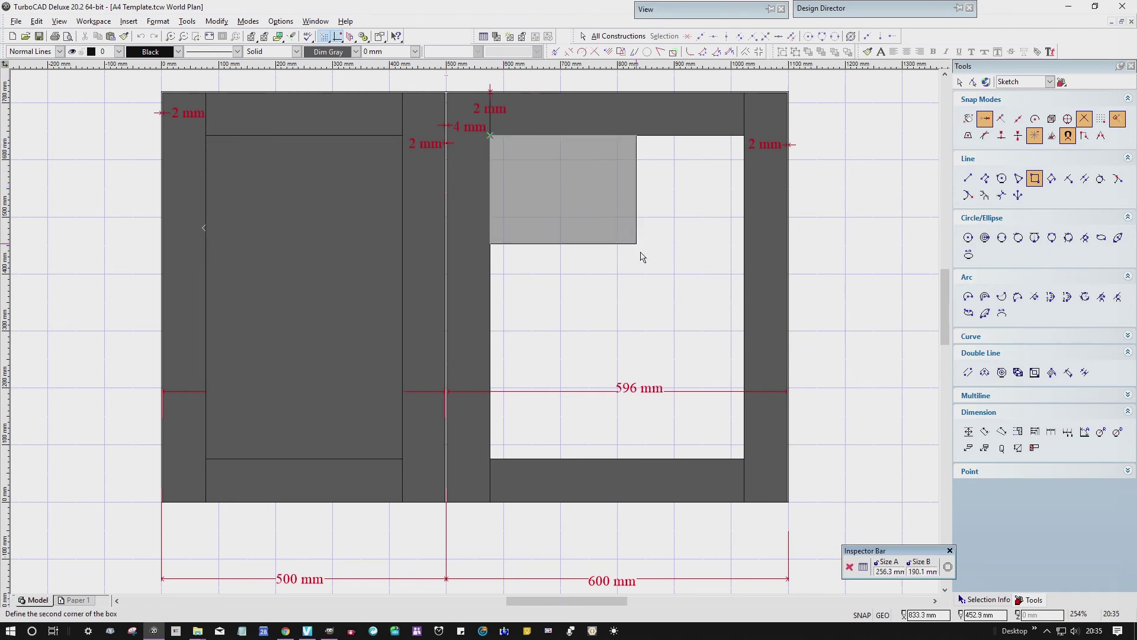
left_click(717, 449)
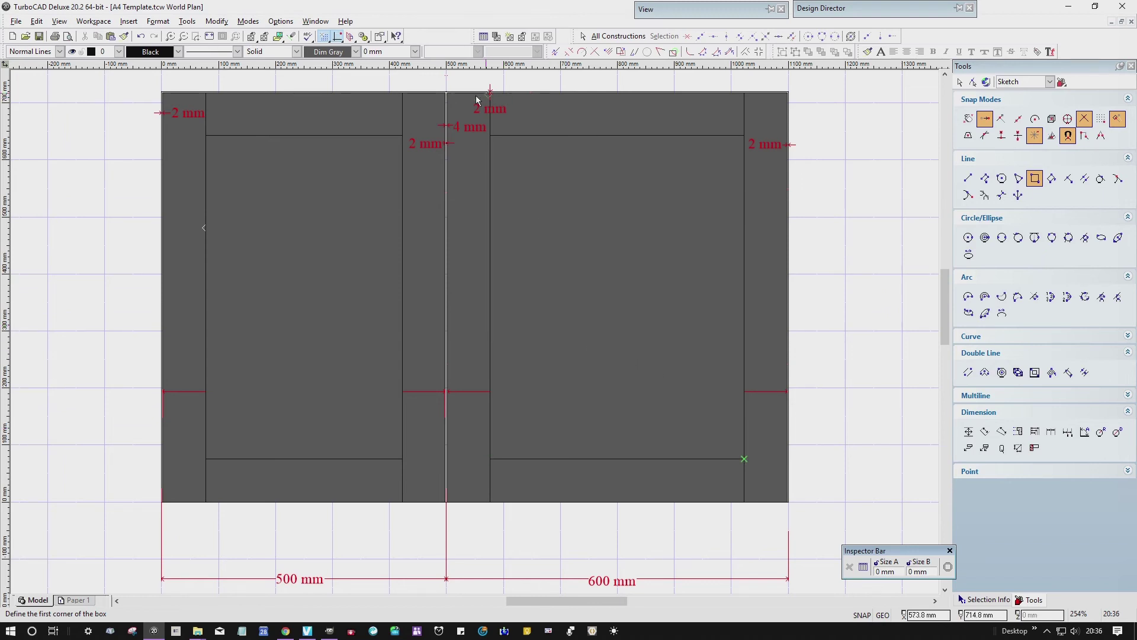
left_click(195, 36)
left_click(115, 177)
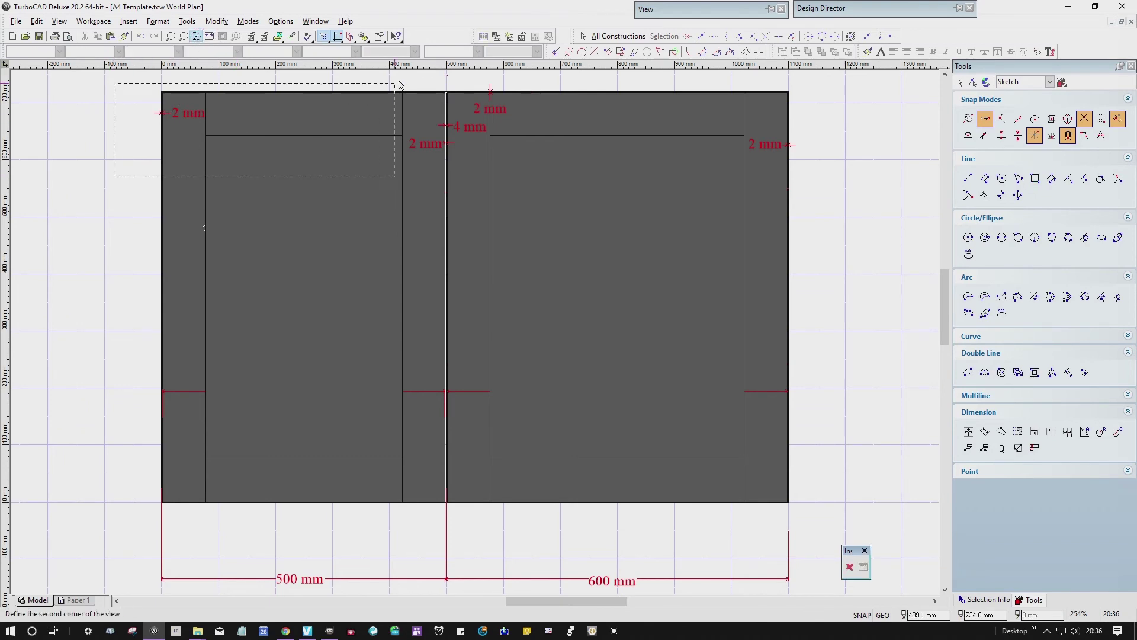
left_click(434, 91)
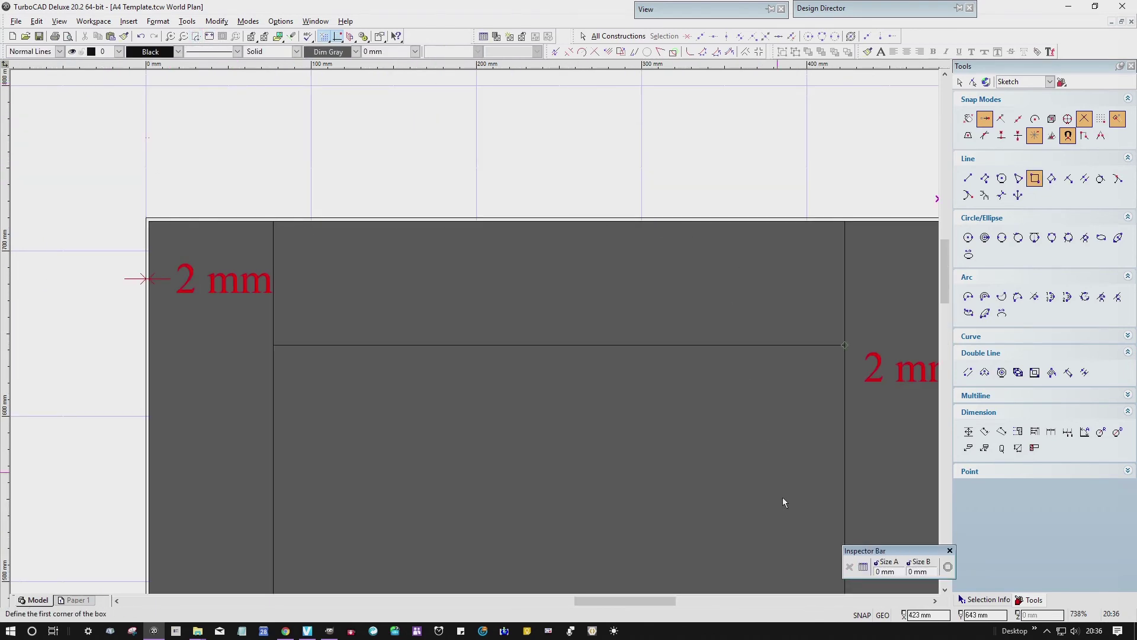
left_click_drag(635, 605, 652, 606)
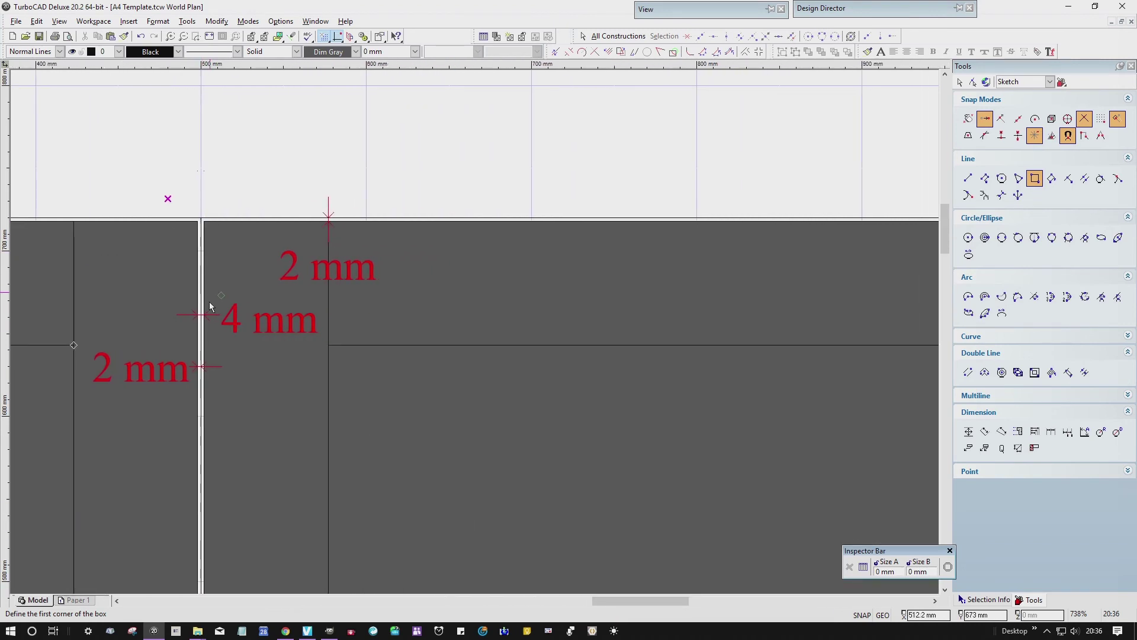
mouse_move(644, 601)
left_mouse_down()
mouse_move(705, 601)
mouse_move(689, 601)
left_mouse_up()
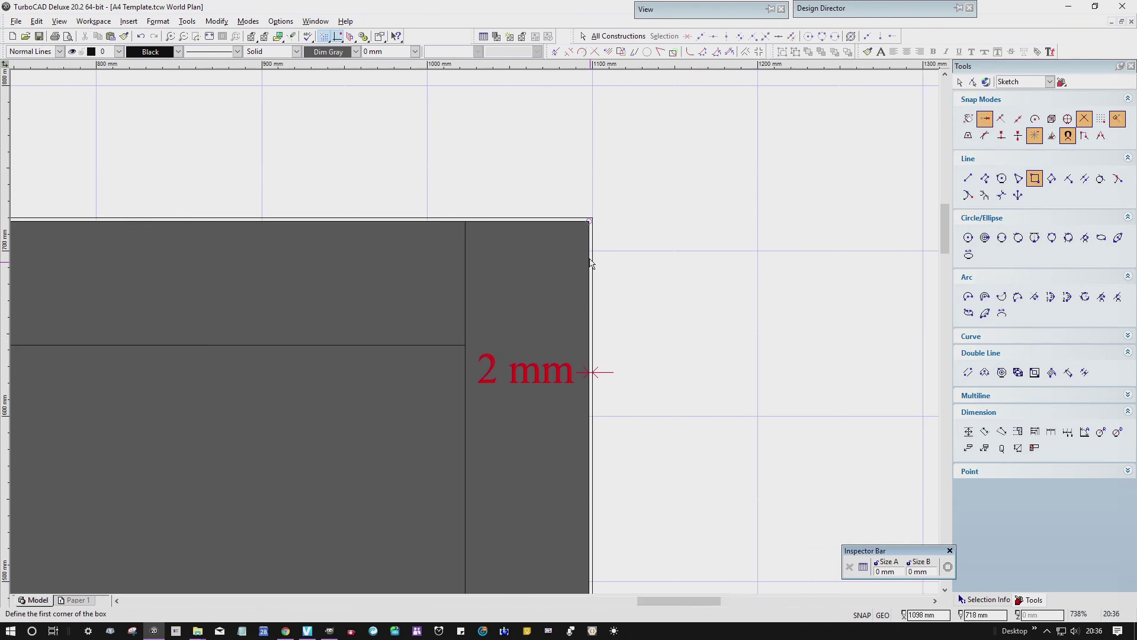
left_click(209, 37)
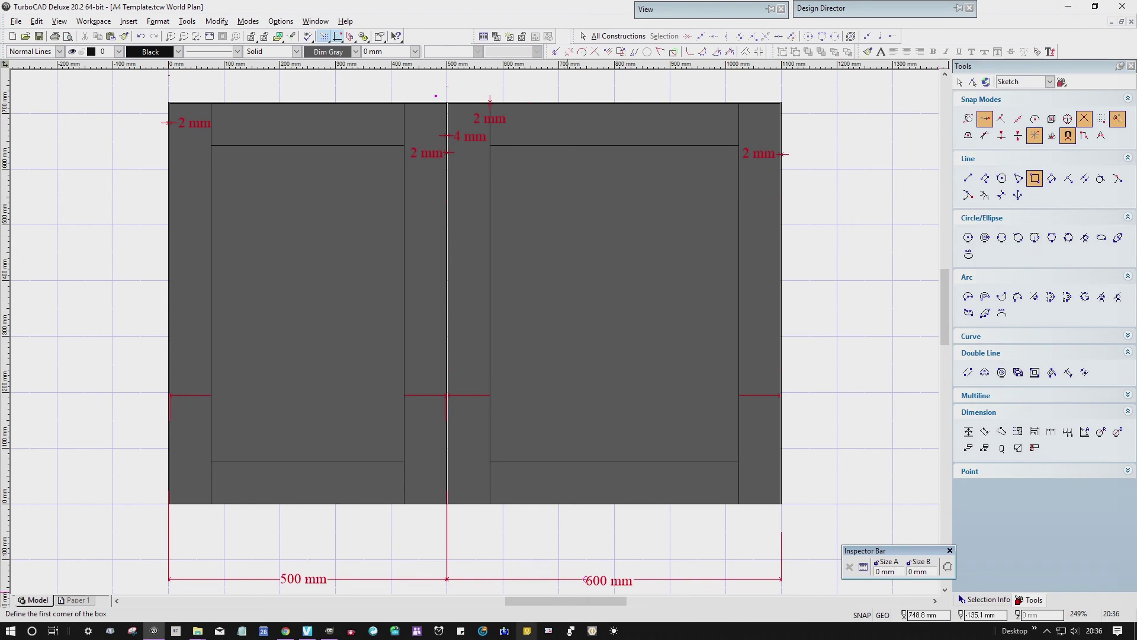
left_click(307, 630)
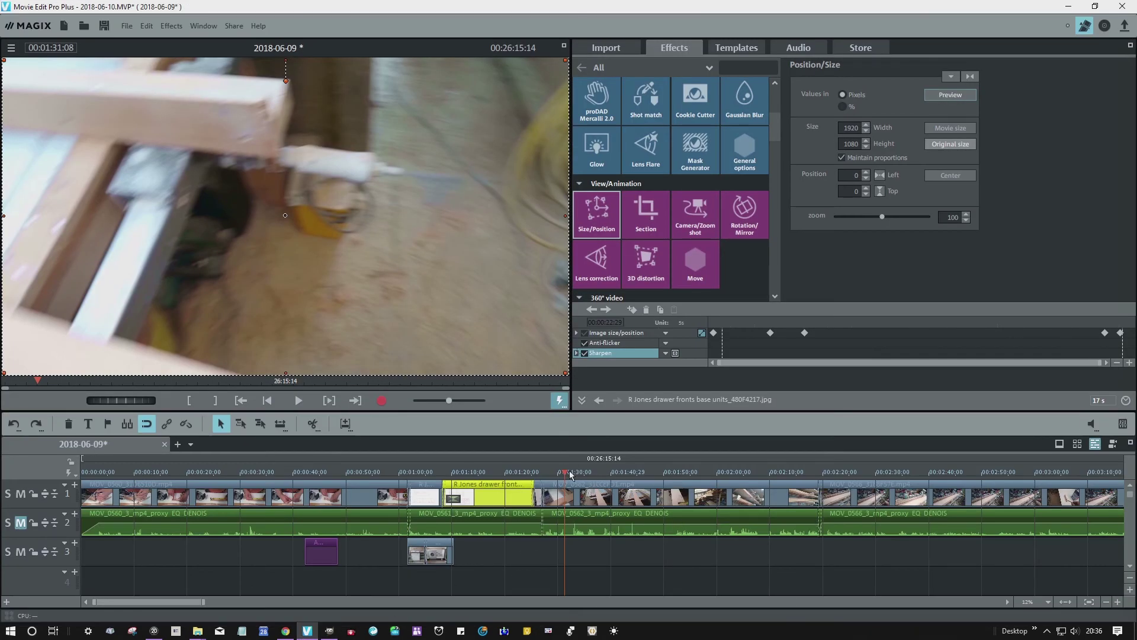
Return to the drawing clip, fit the whole project into the timeline, and scrub through the footage
left_click_drag(564, 475, 456, 455)
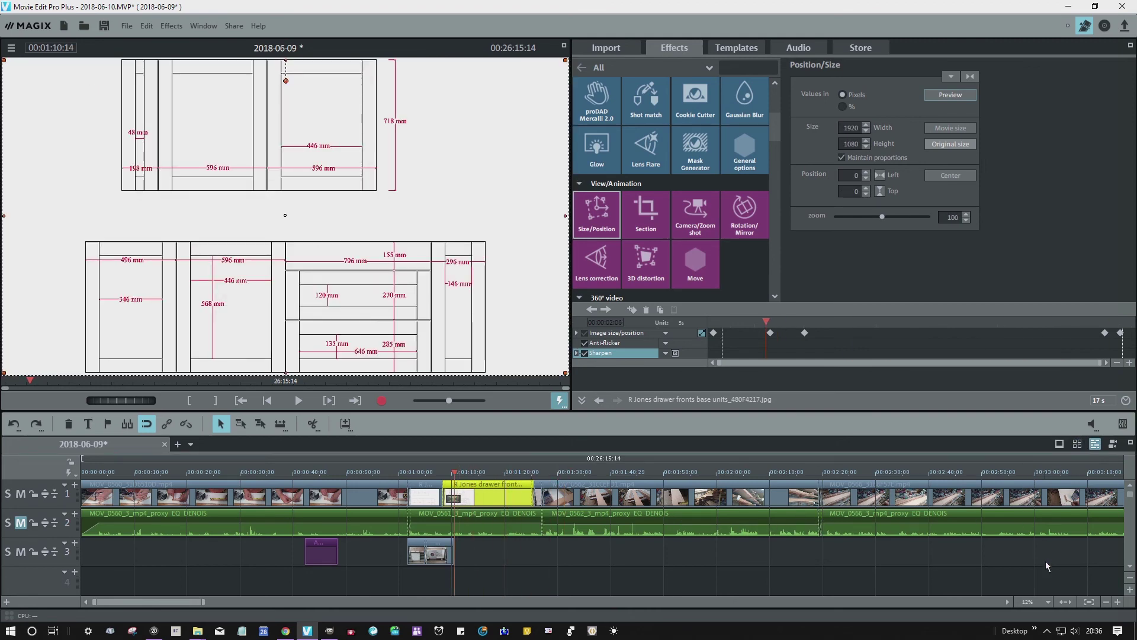
left_click(1065, 602)
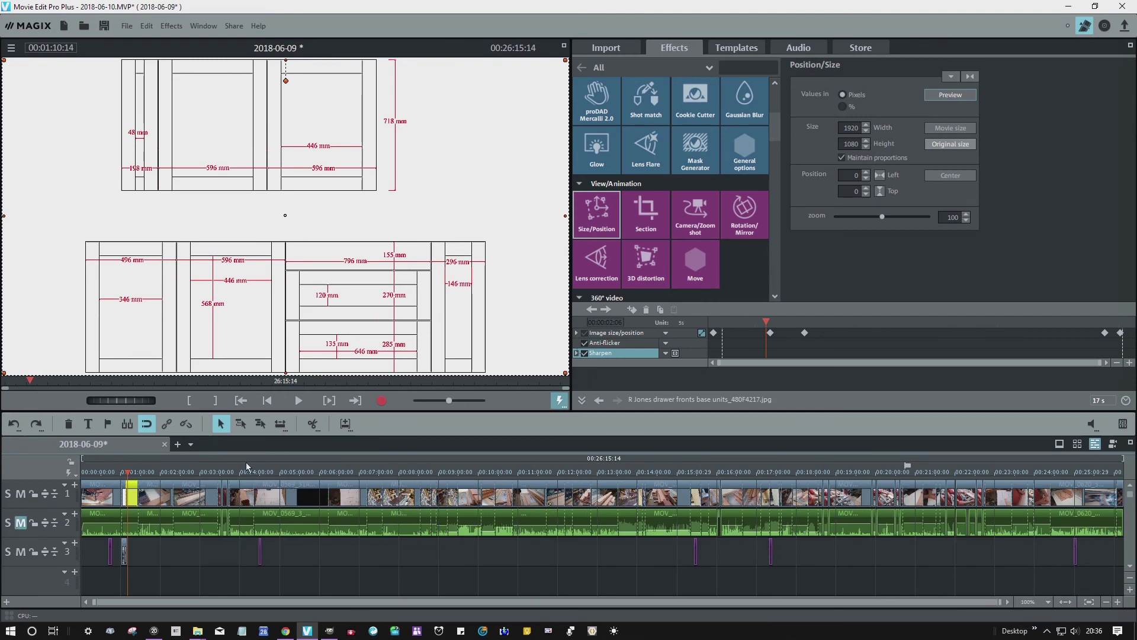
left_click_drag(228, 472, 348, 472)
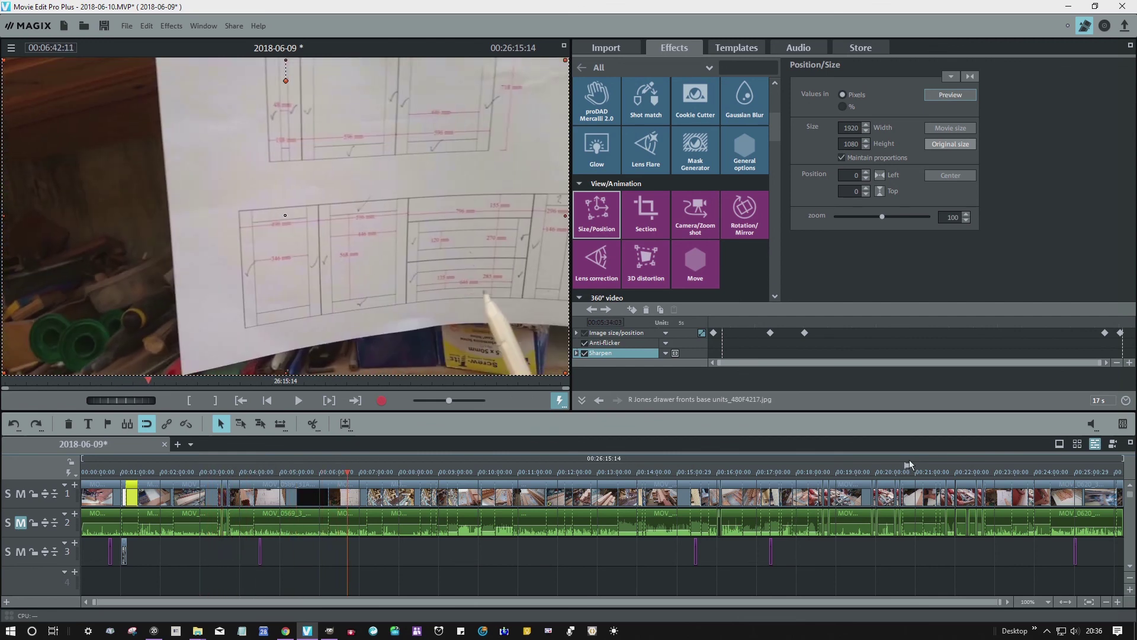
Switch to storyboard view, then back to the multitrack timeline layout
left_click(1060, 444)
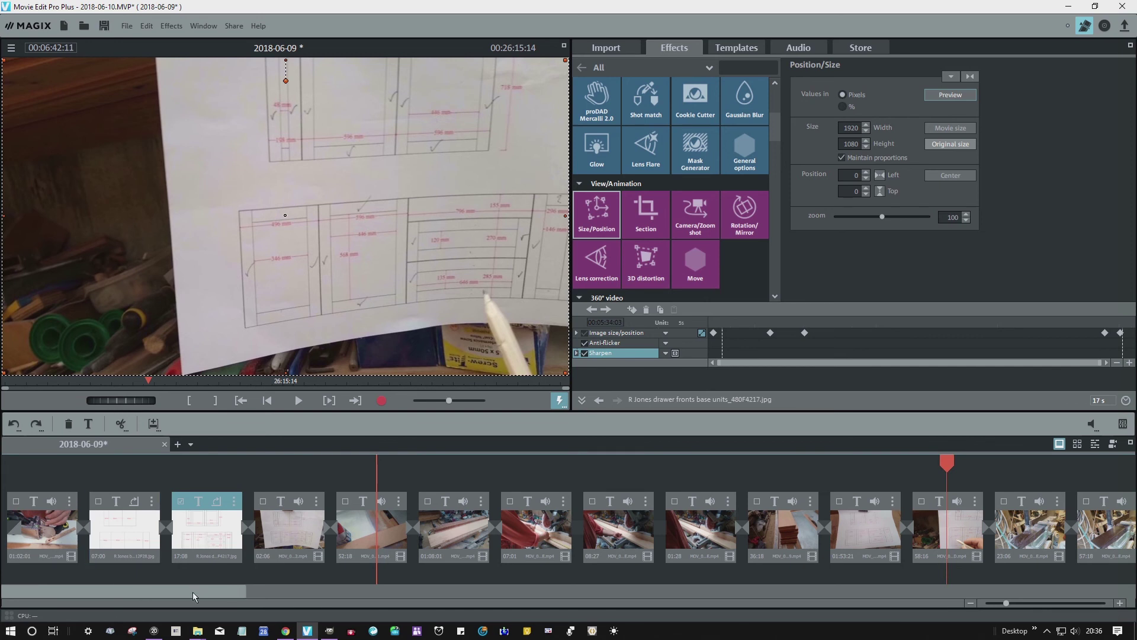
left_click_drag(193, 591, 1093, 595)
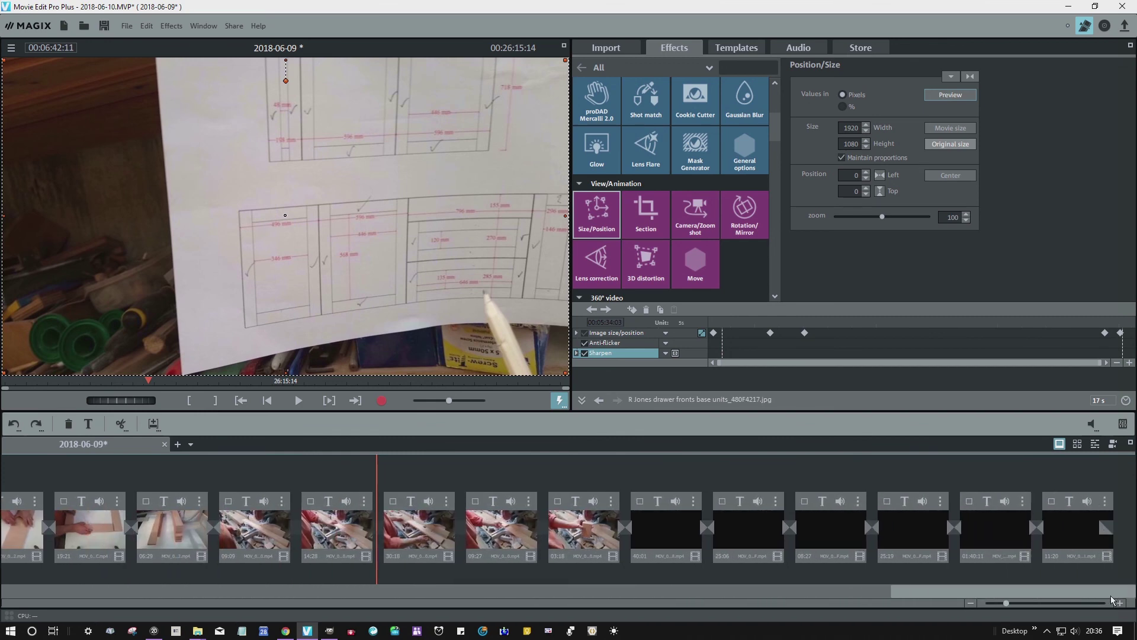
left_click(1096, 445)
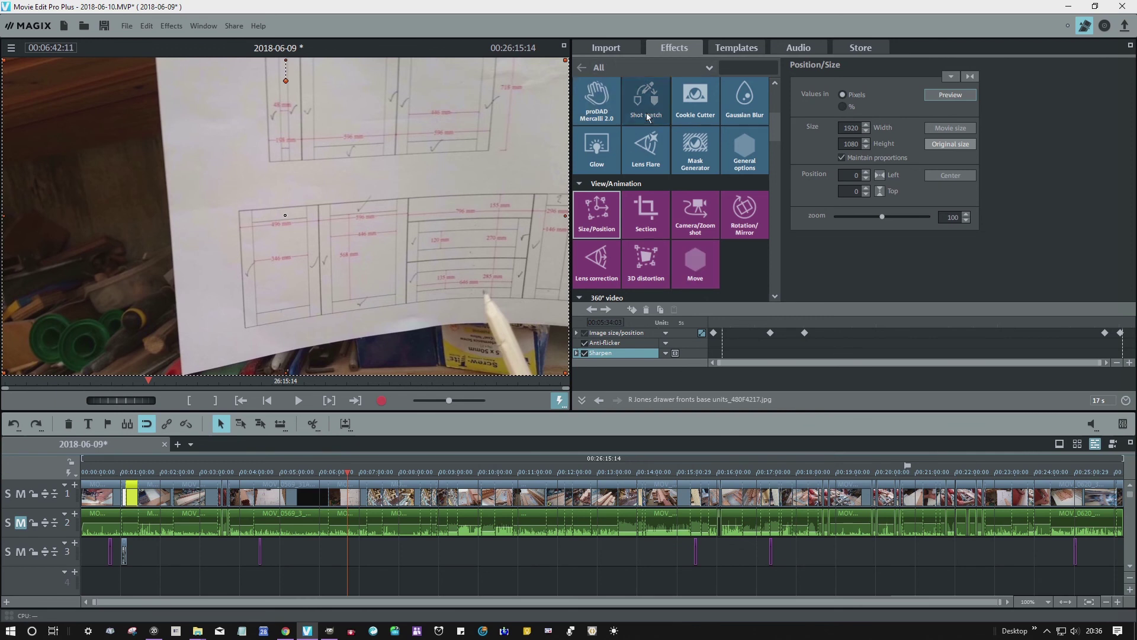
mouse_move(774, 127)
left_mouse_down()
mouse_move(773, 179)
mouse_move(773, 106)
mouse_move(772, 119)
left_mouse_up()
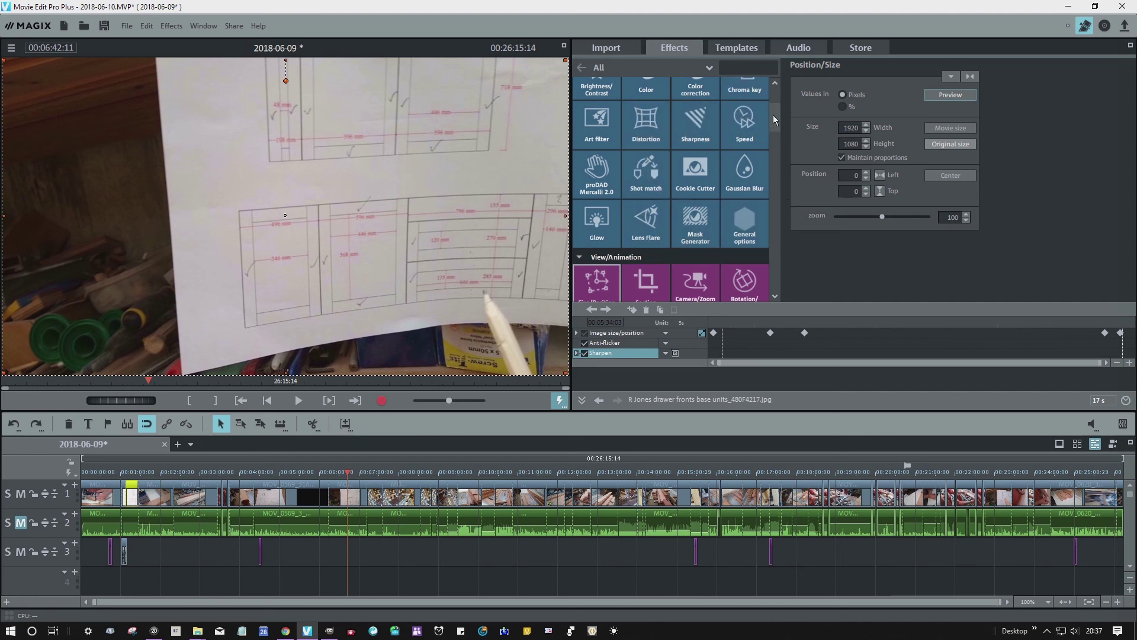
mouse_move(773, 115)
left_mouse_down()
mouse_move(777, 146)
mouse_move(776, 114)
left_mouse_up()
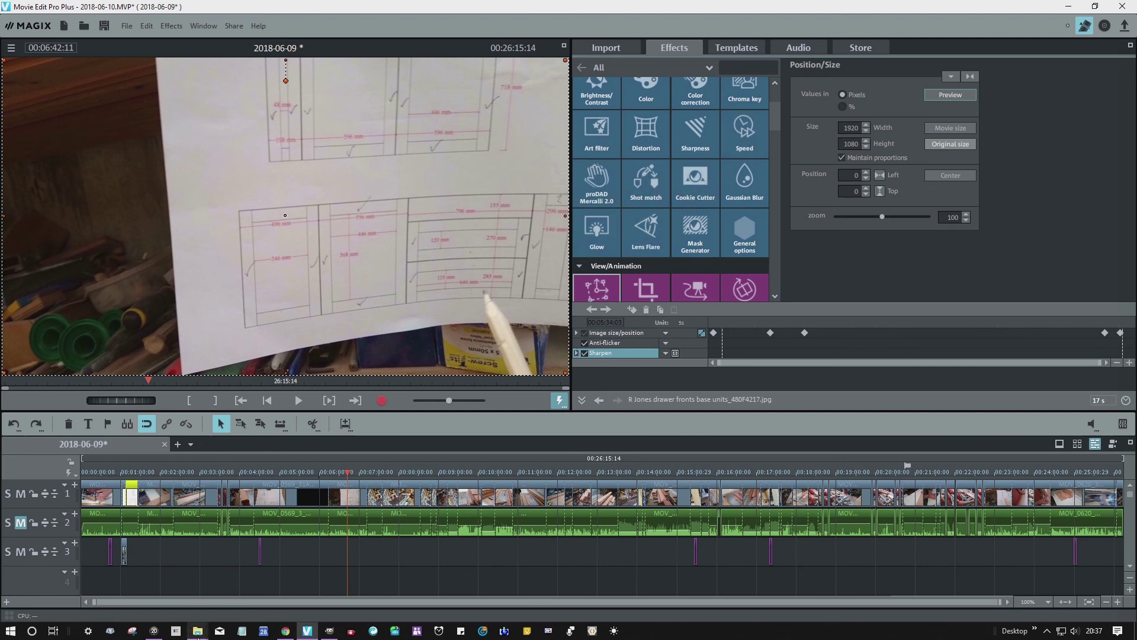
mouse_move(198, 636)
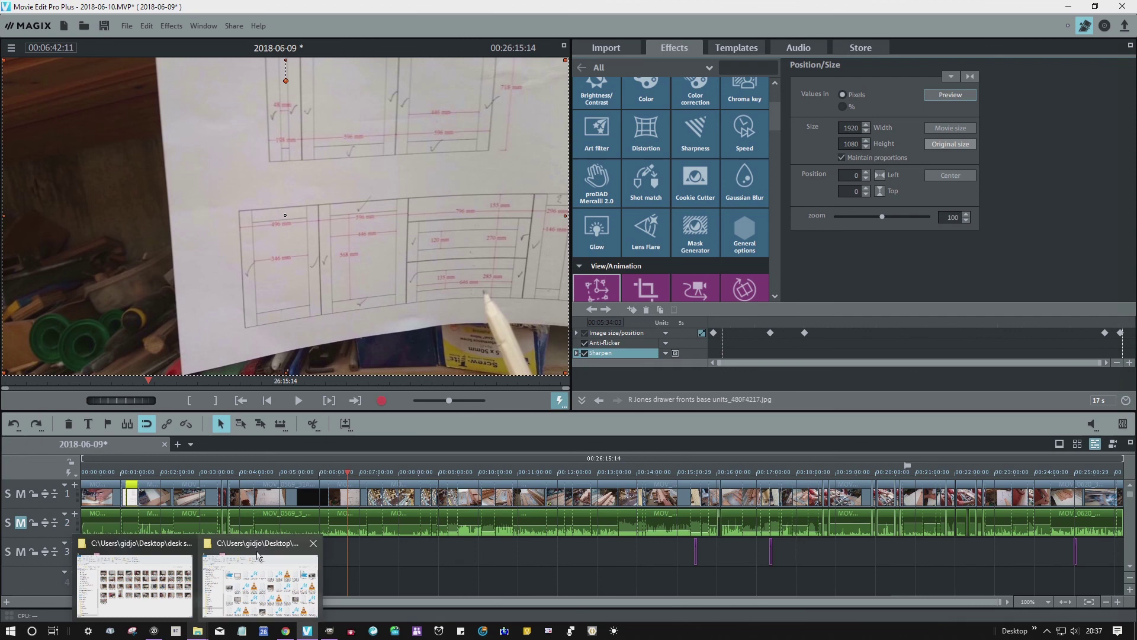
left_click(168, 562)
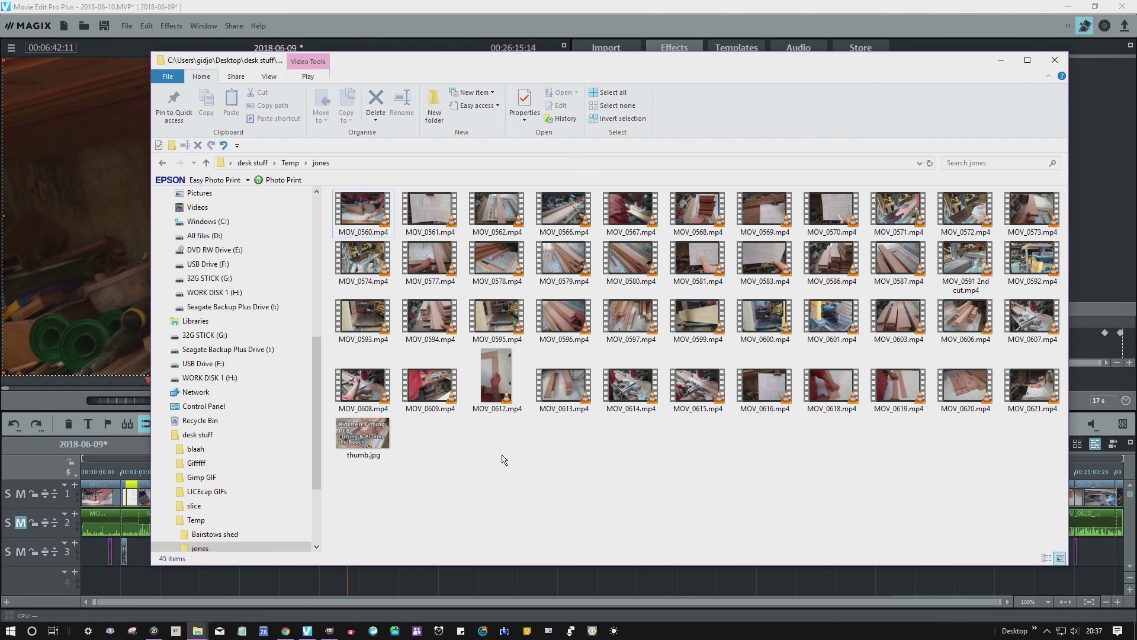
left_click(1054, 60)
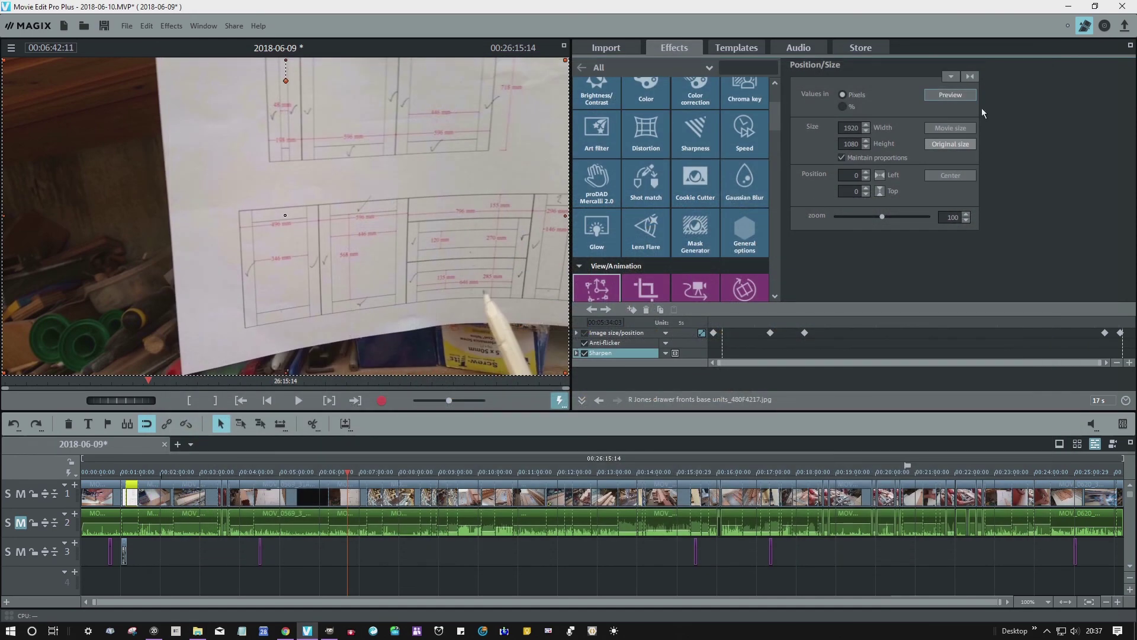
Minimise Movie Edit Pro to reveal the TurboCAD drawing of the gray door fronts
left_click(1067, 7)
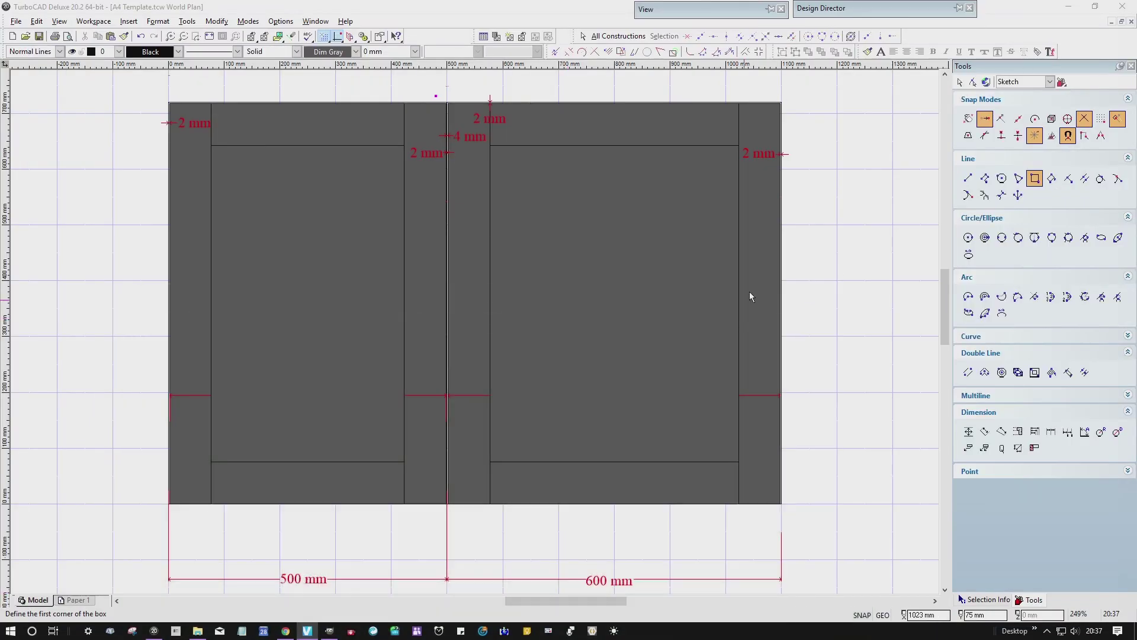